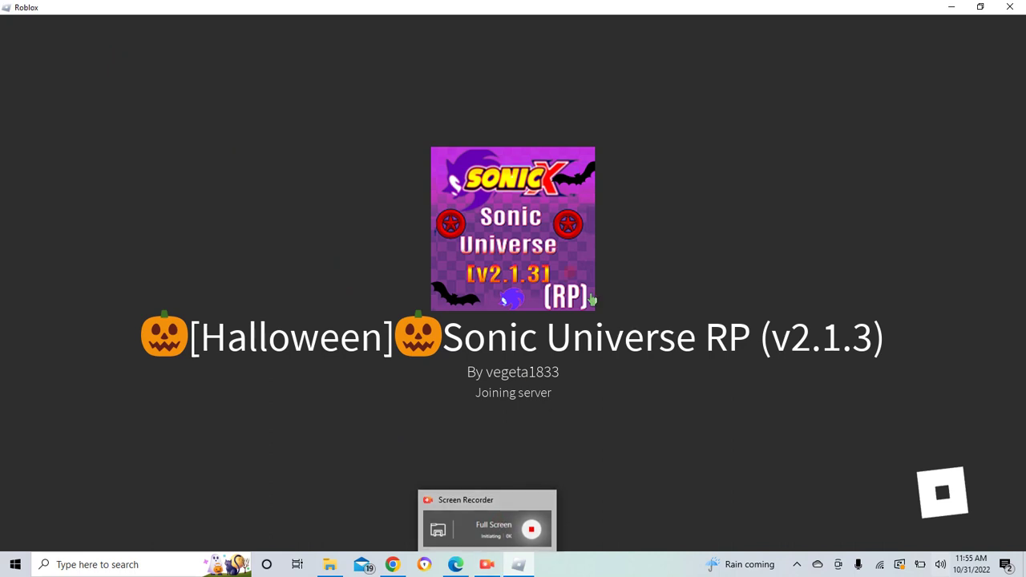
Launch Sonic Universe RP v2.1.3 and load into the Halloween lobby's welcome screen
left_click(477, 566)
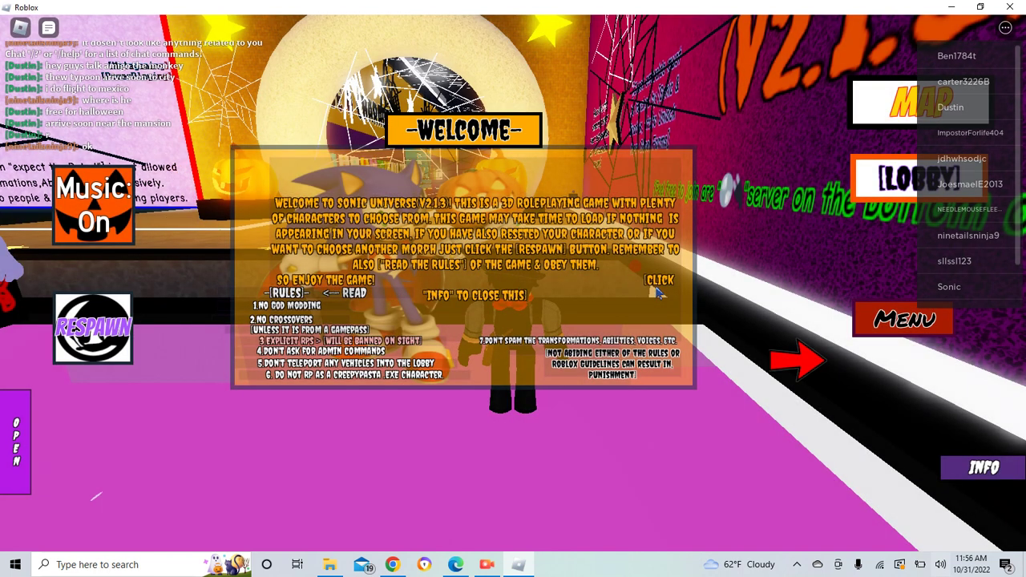
Toggle the Walk/Run menu, lower the volume, and close the welcome and rules notice
left_click(905, 330)
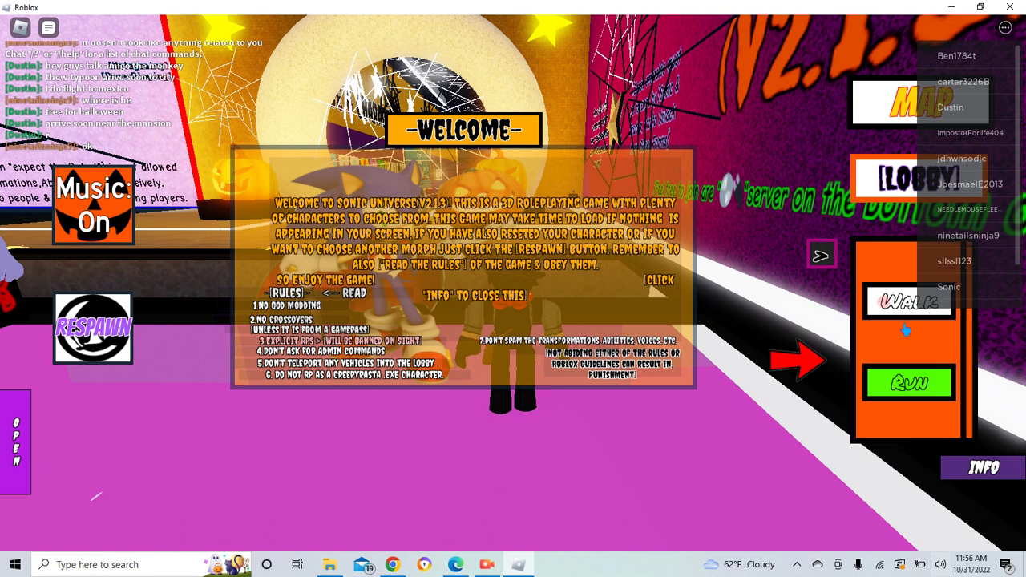
key("XF86AudioLowerVolume")
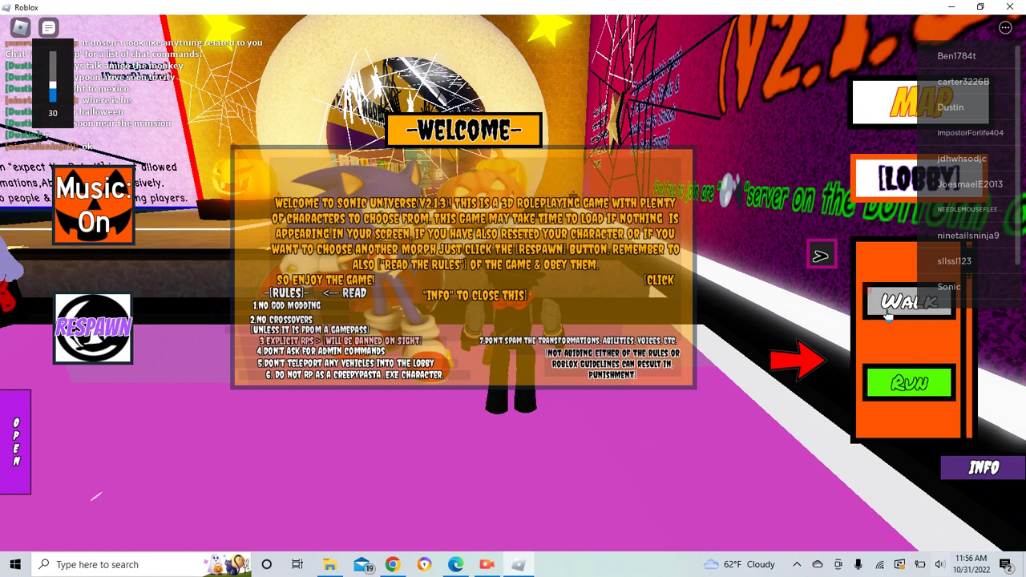
left_click(830, 265)
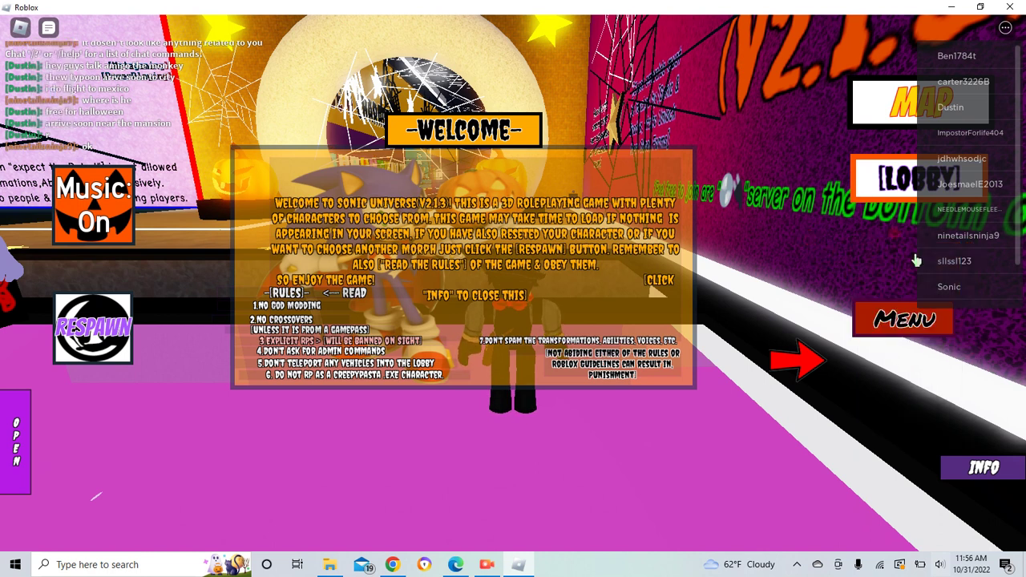
left_click(881, 330)
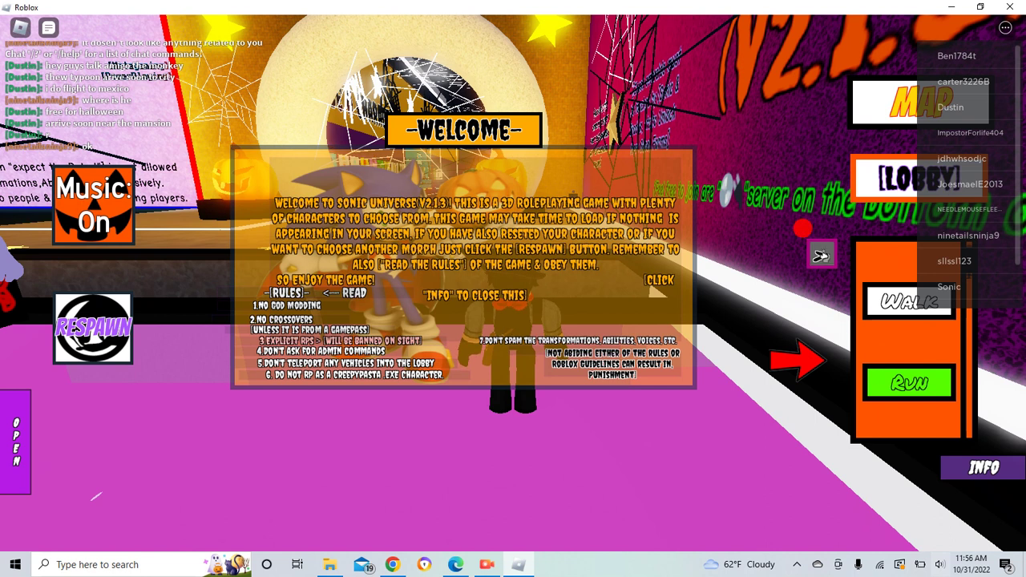
left_click(890, 381)
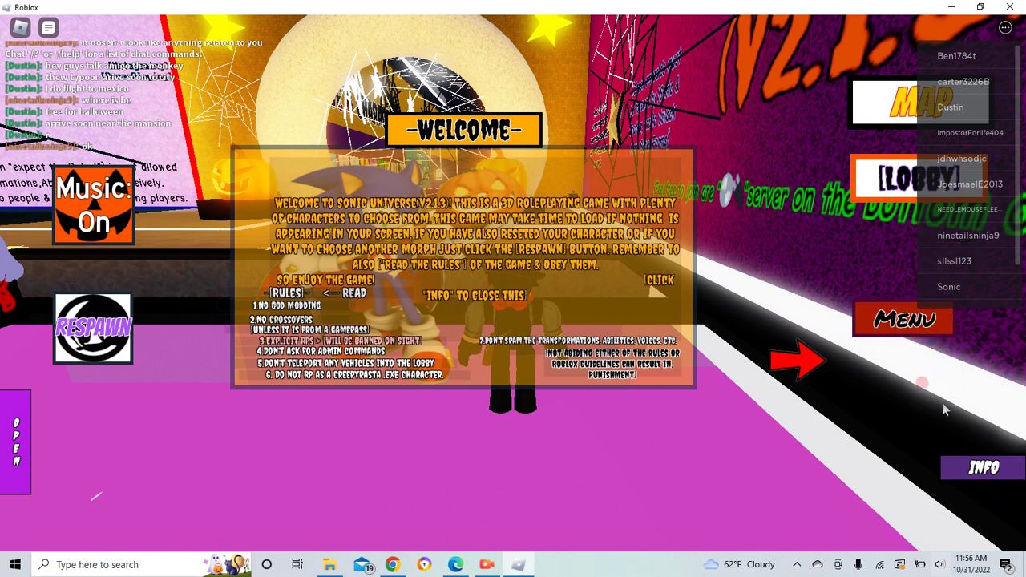
left_click(974, 465)
left_click(878, 324)
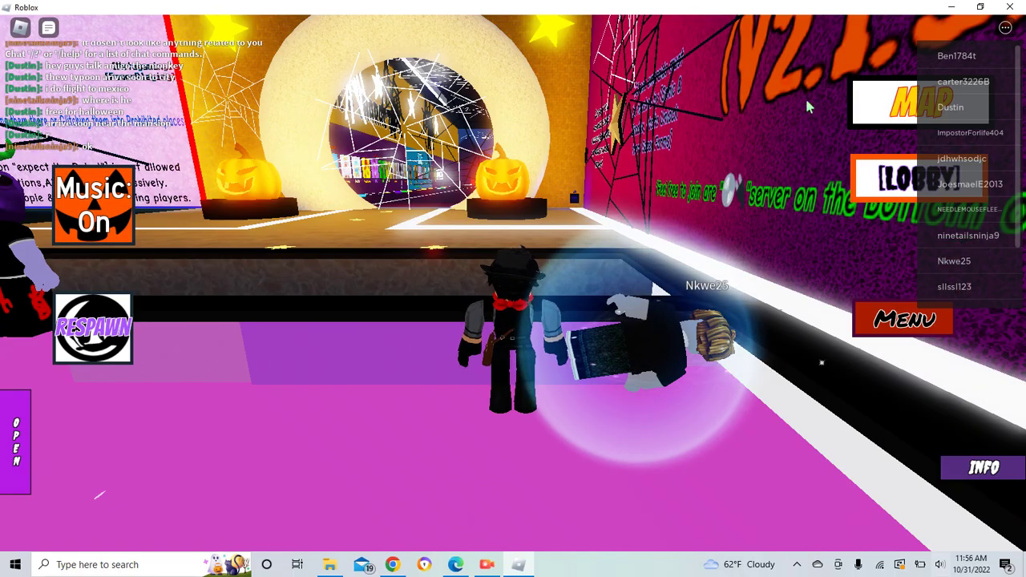
Run down the character poster hallway past the CHAO wall toward the red star
key("w")
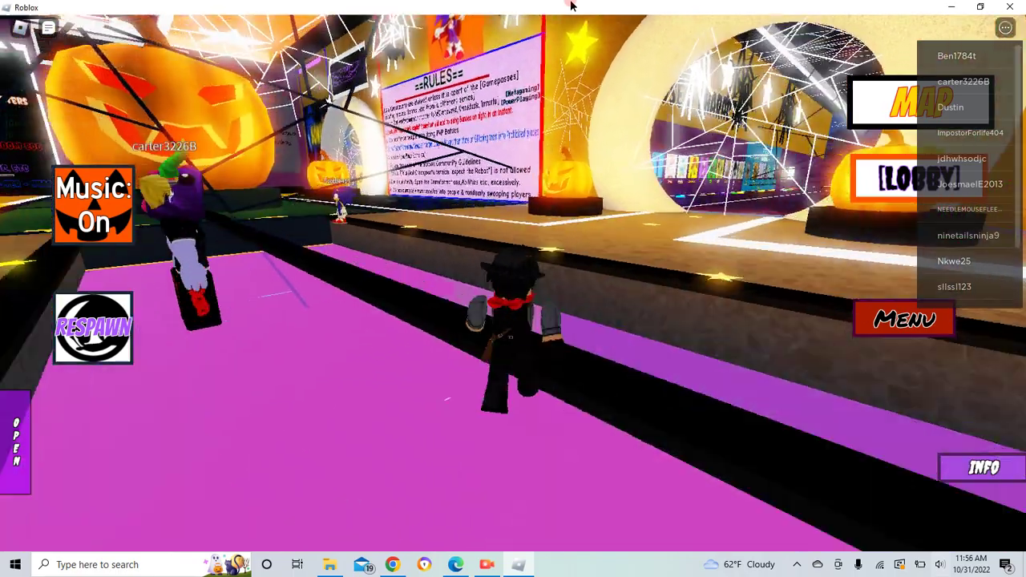
key("w")
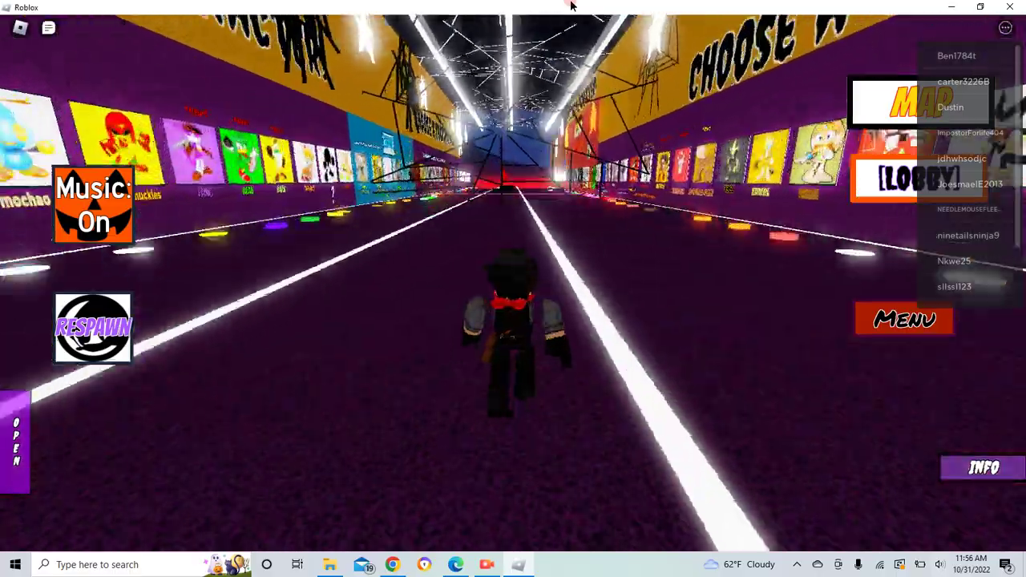
key("w")
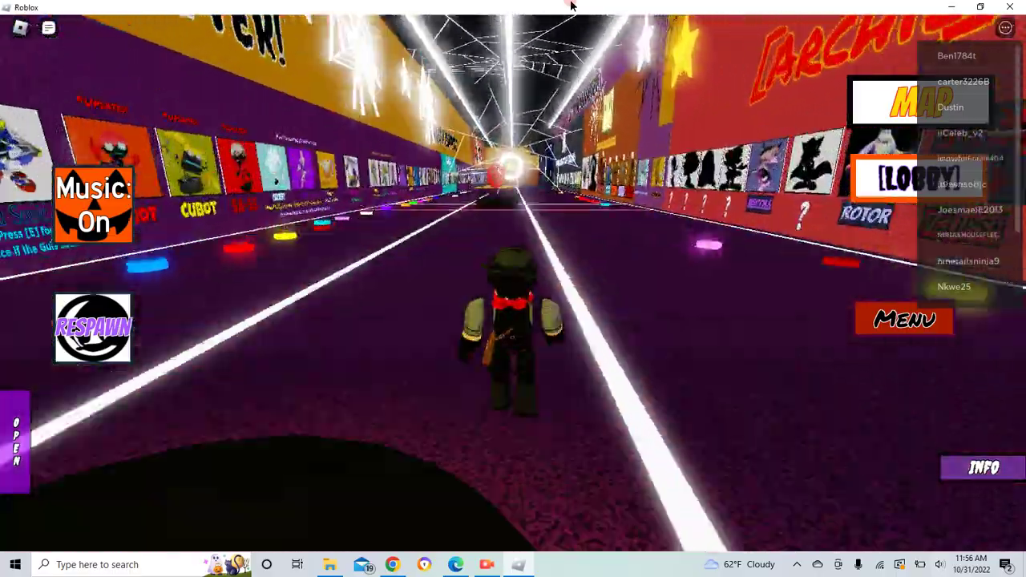
key("w")
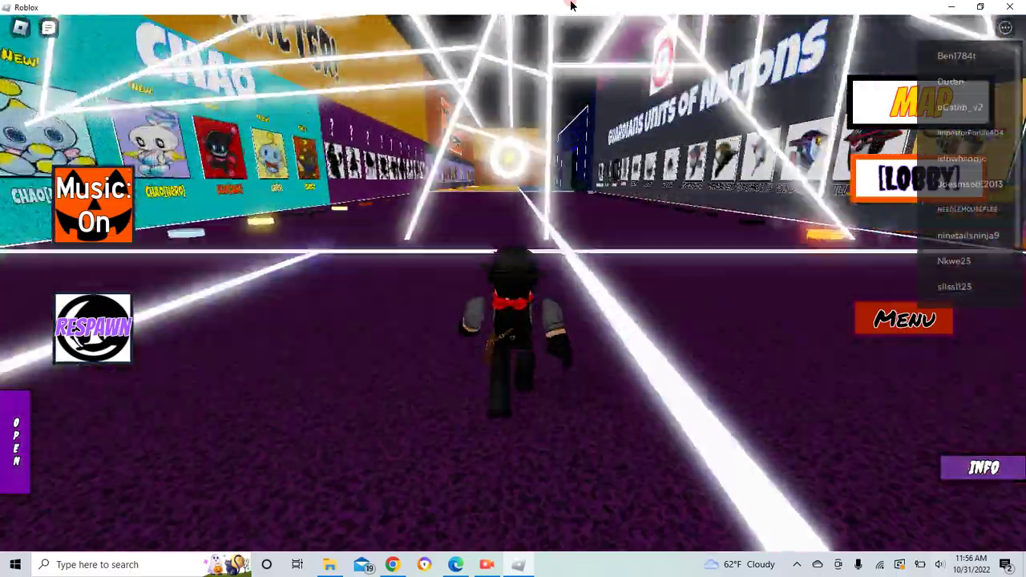
key("w")
key("a")
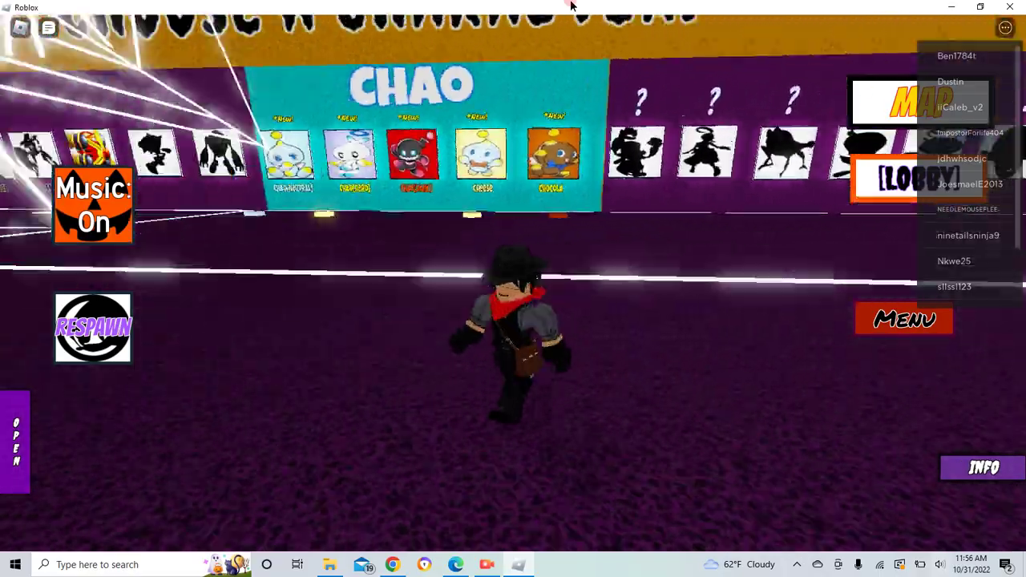
key("d")
key("w")
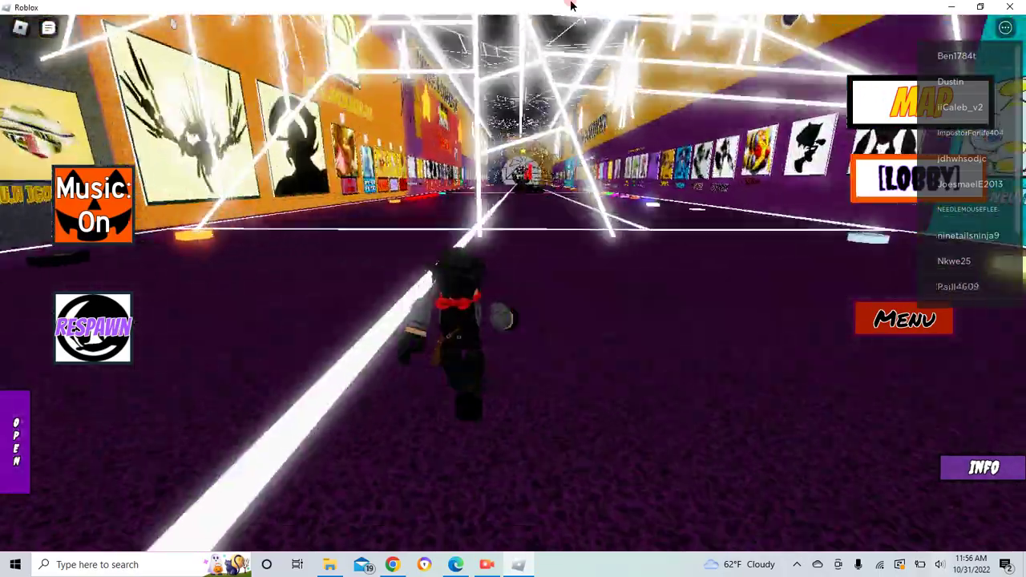
key("w")
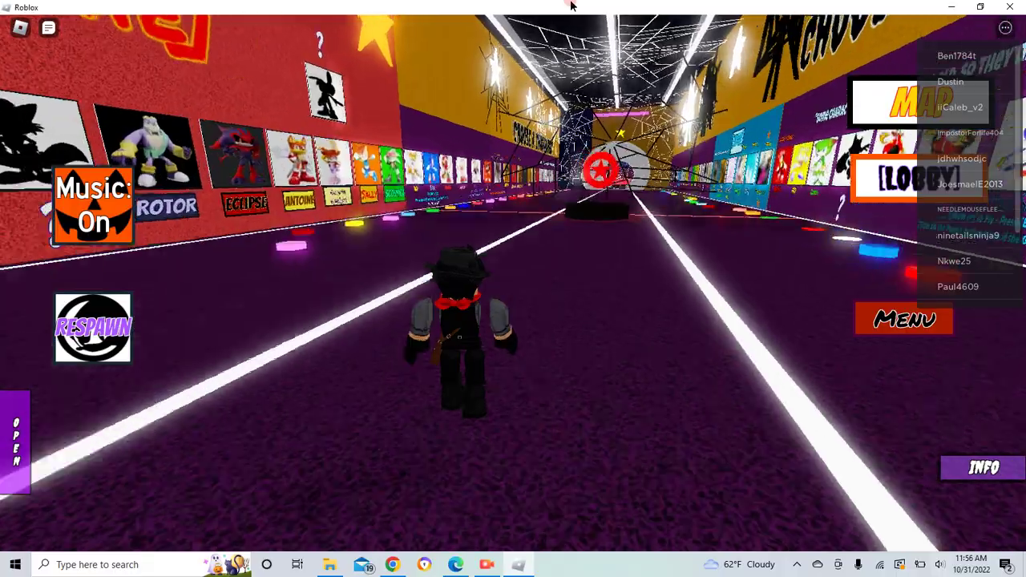
Run through the web-covered ring tunnel and the web room, then through the Badge Required door
key("w")
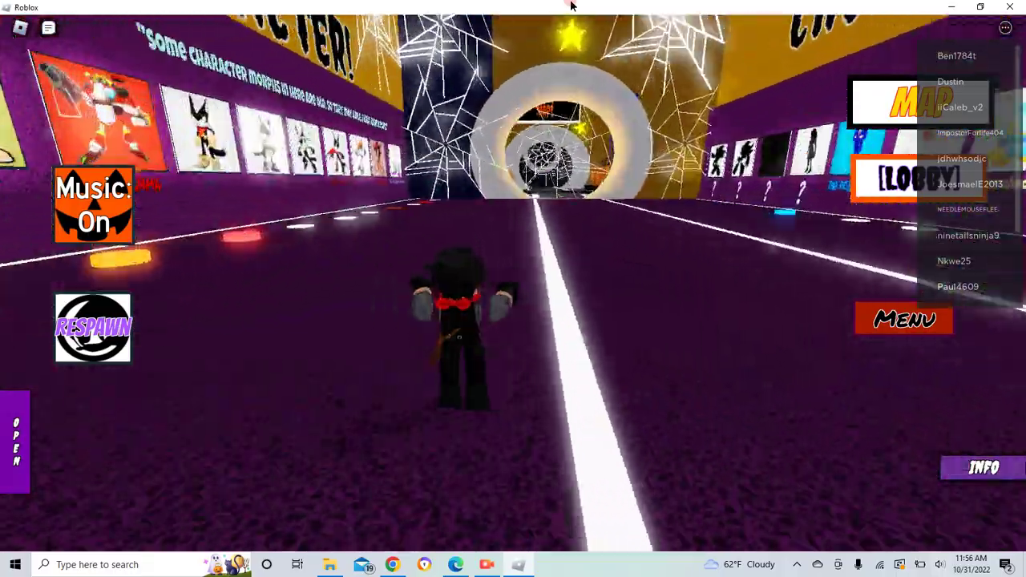
key("w")
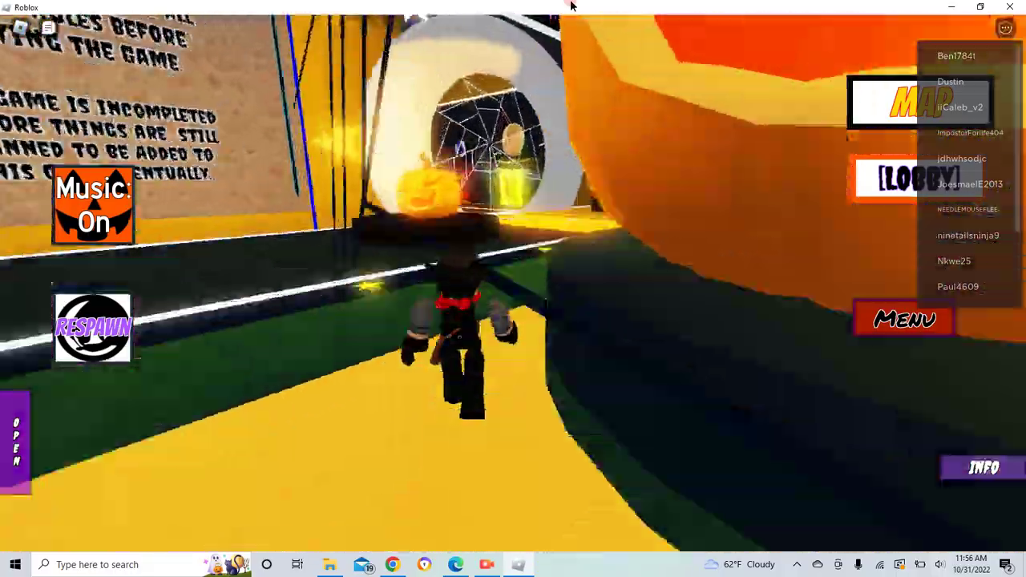
key("w")
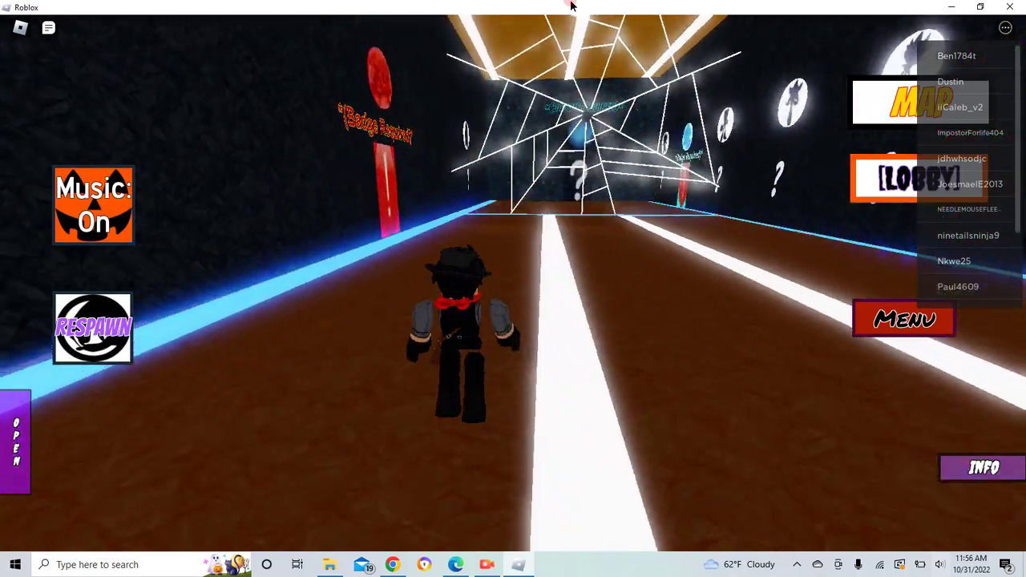
key("w")
key("w")
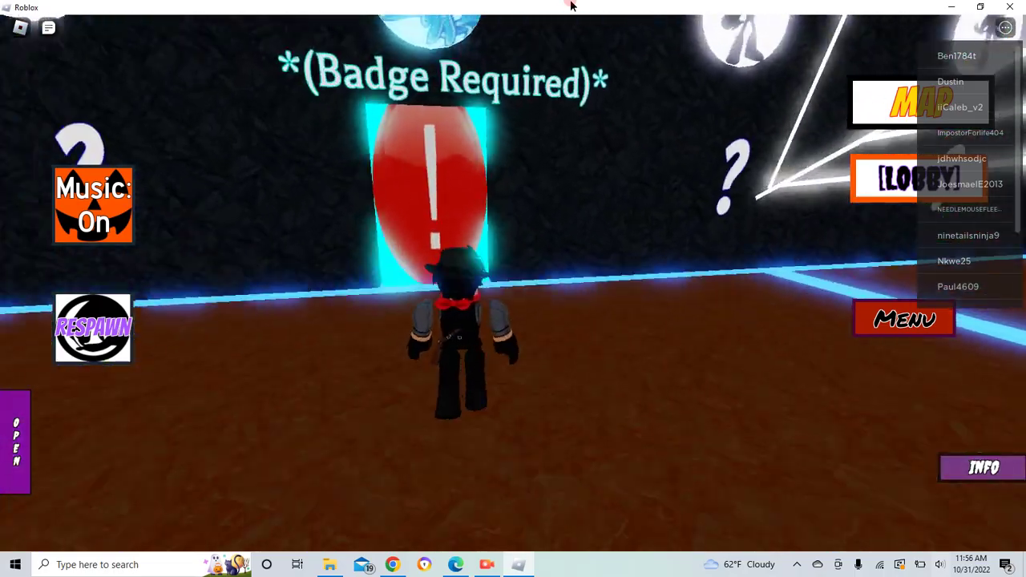
Morph into the translucent water creature and move it across the web-lined room
key("w")
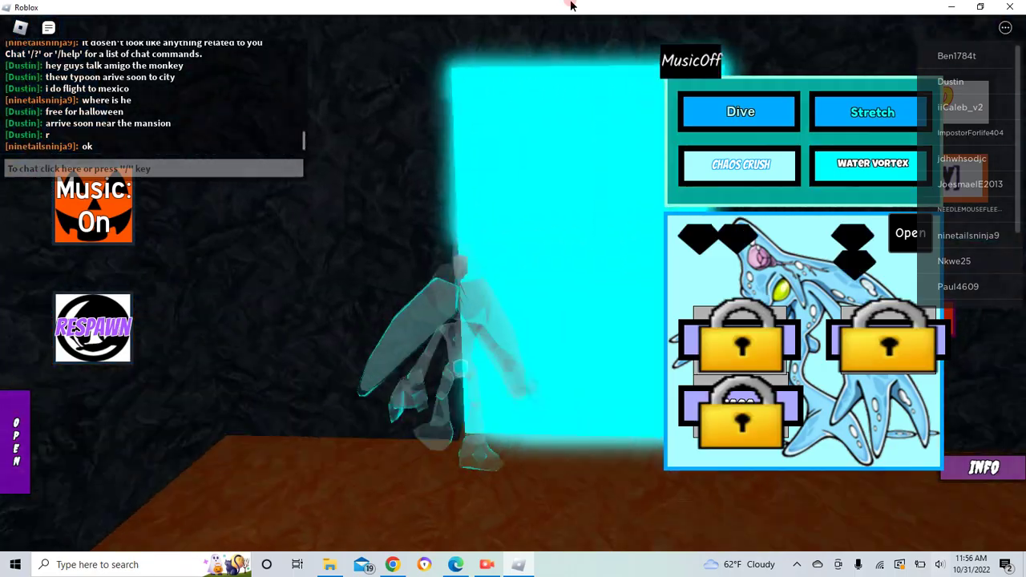
key("w")
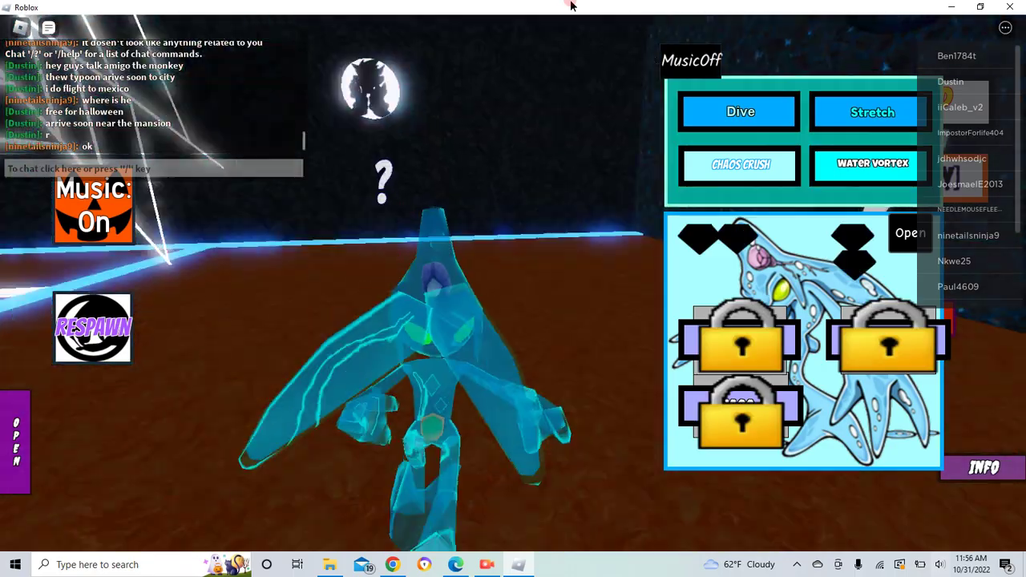
key("w")
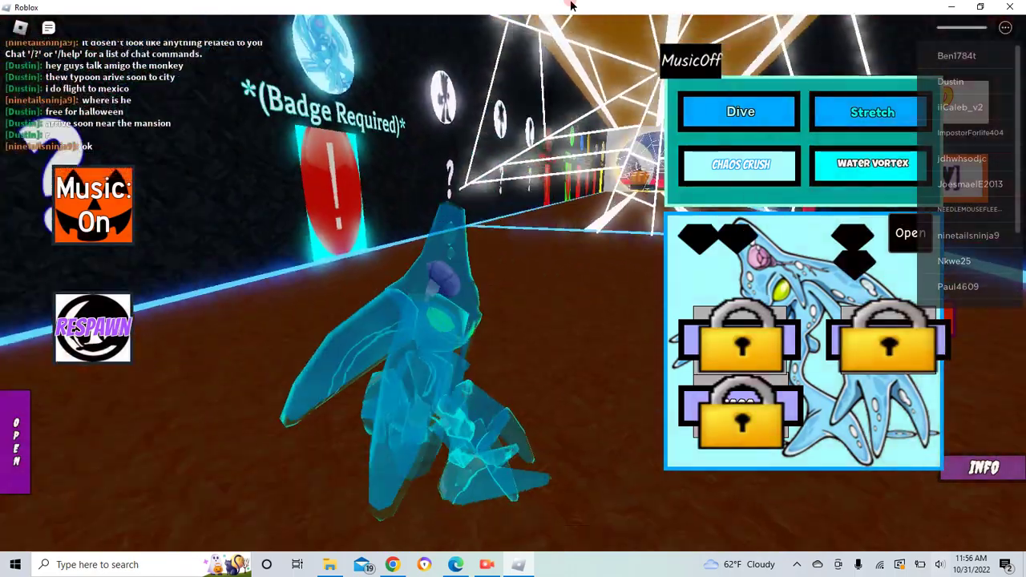
key("w")
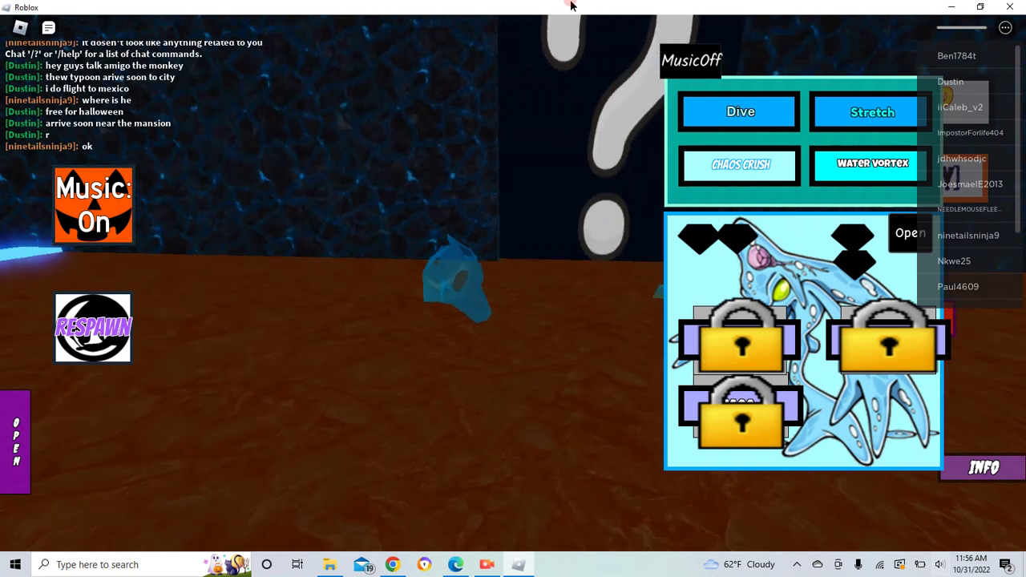
key("s")
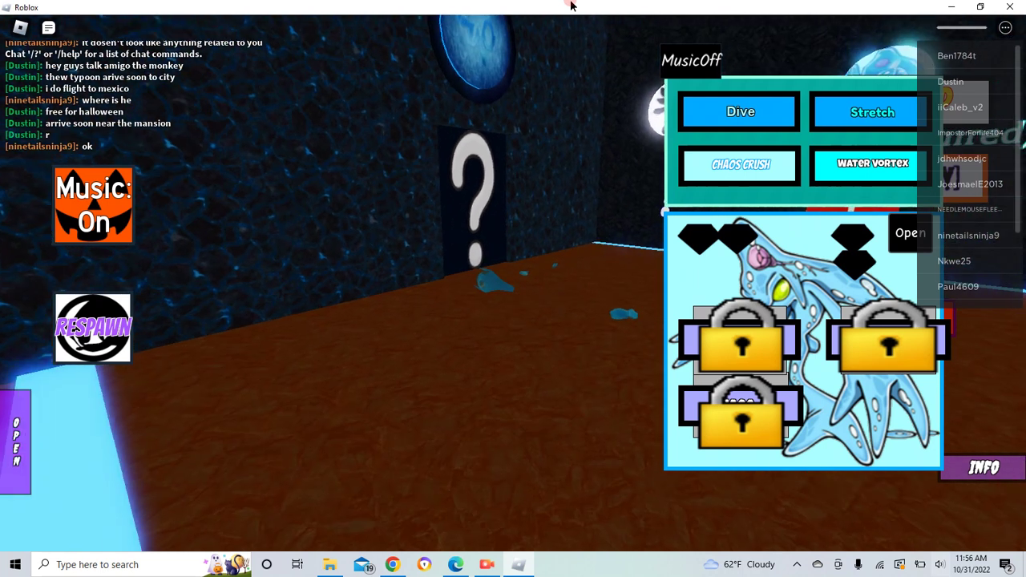
key("w")
key("w")
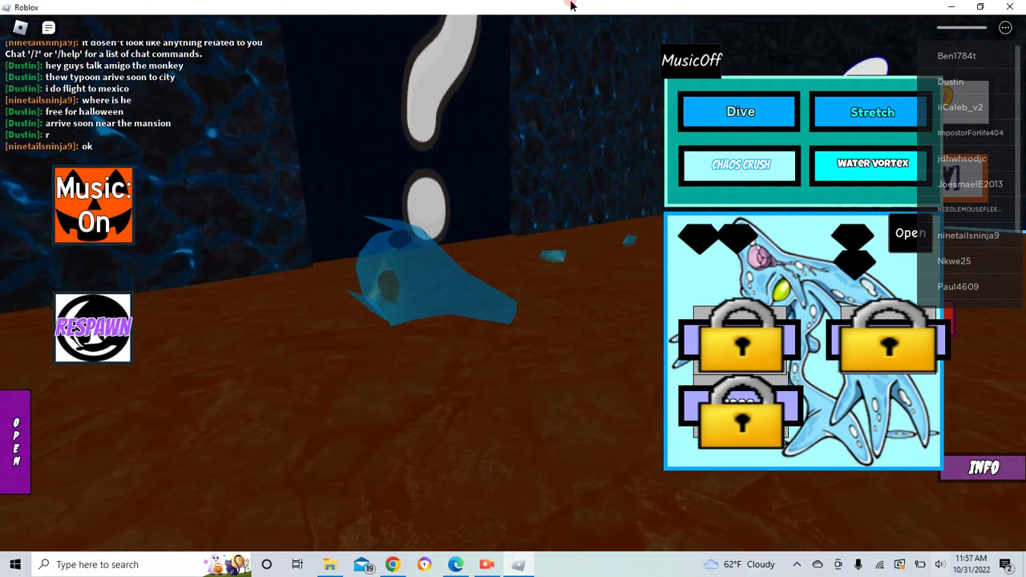
Hide the player list, move near the question-mark wall, then respawn as the default avatar
key("Tab")
key("d")
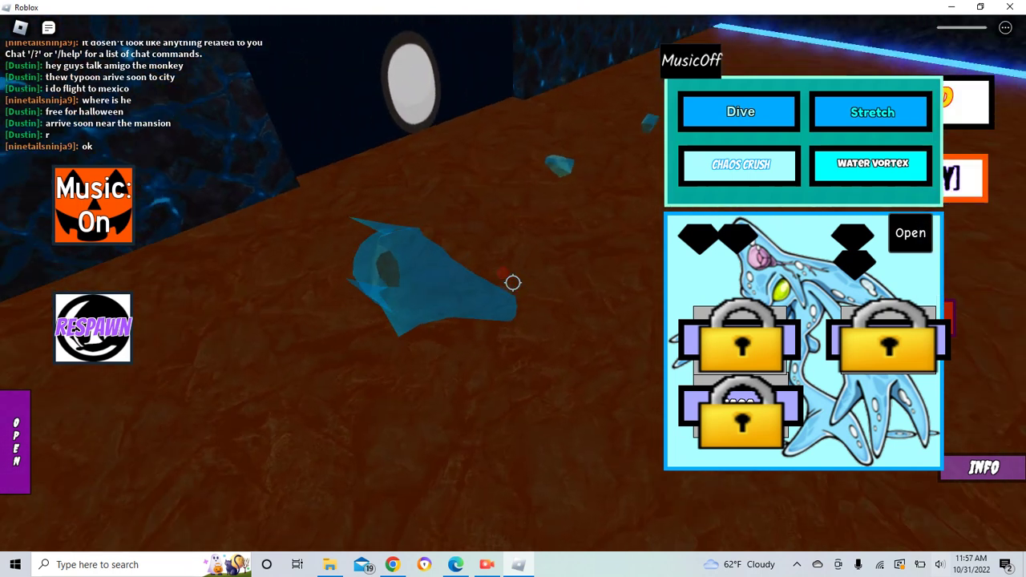
key("a")
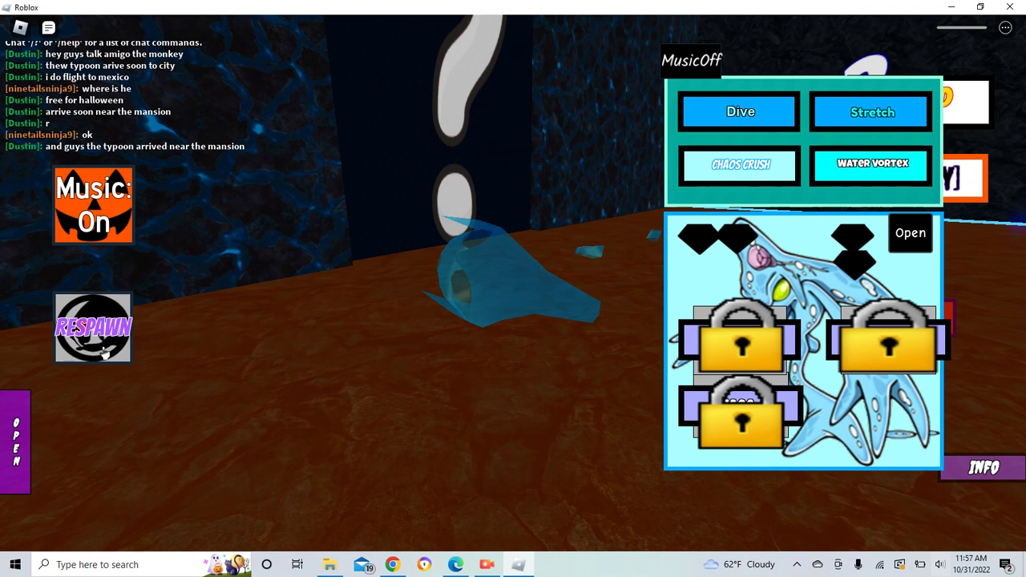
left_click(120, 321)
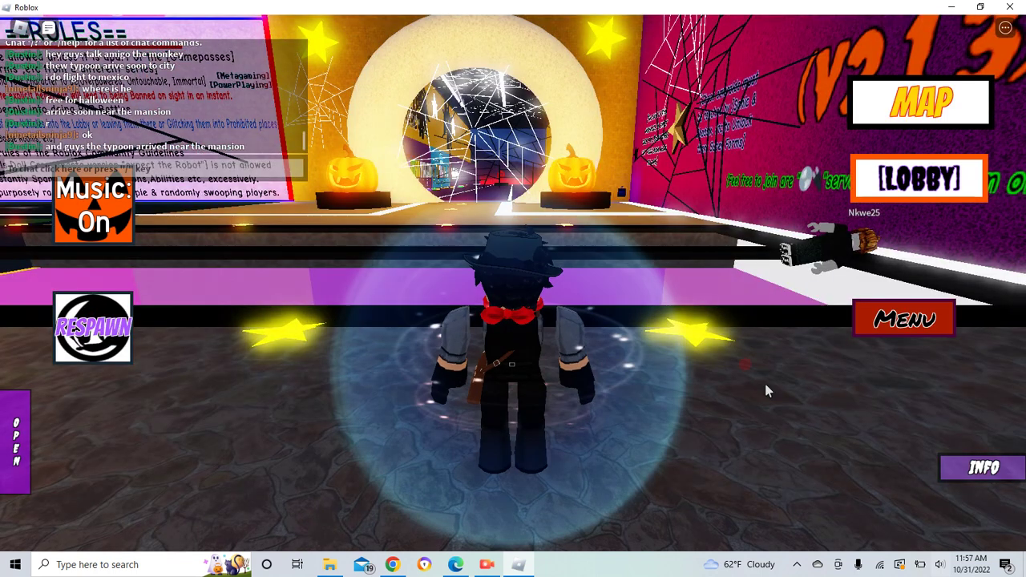
Dismiss the Walk/Run panel and run from the pumpkin lobby through the question-mark room into CHAOSO
left_click(906, 314)
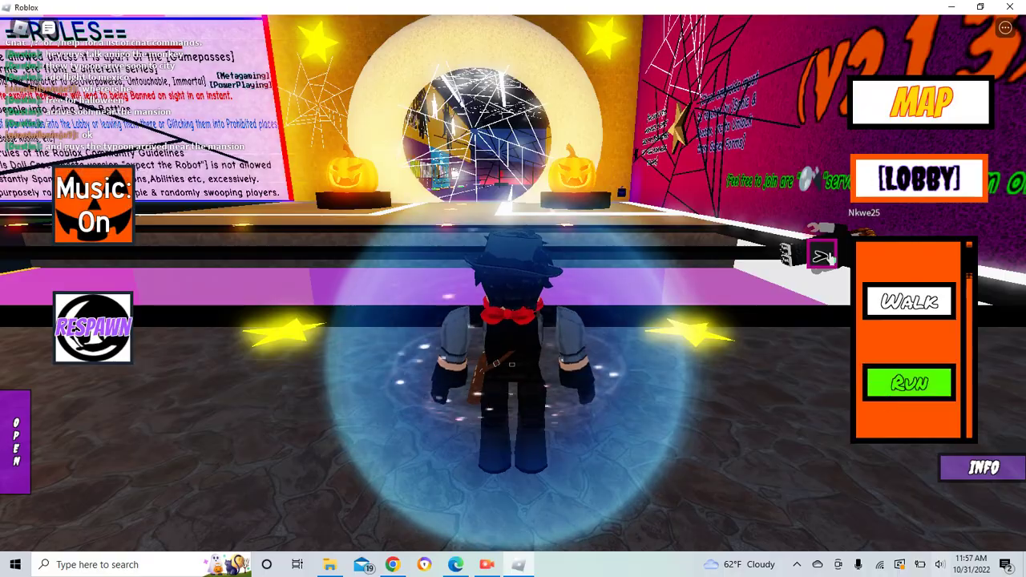
left_click(824, 255)
key("w")
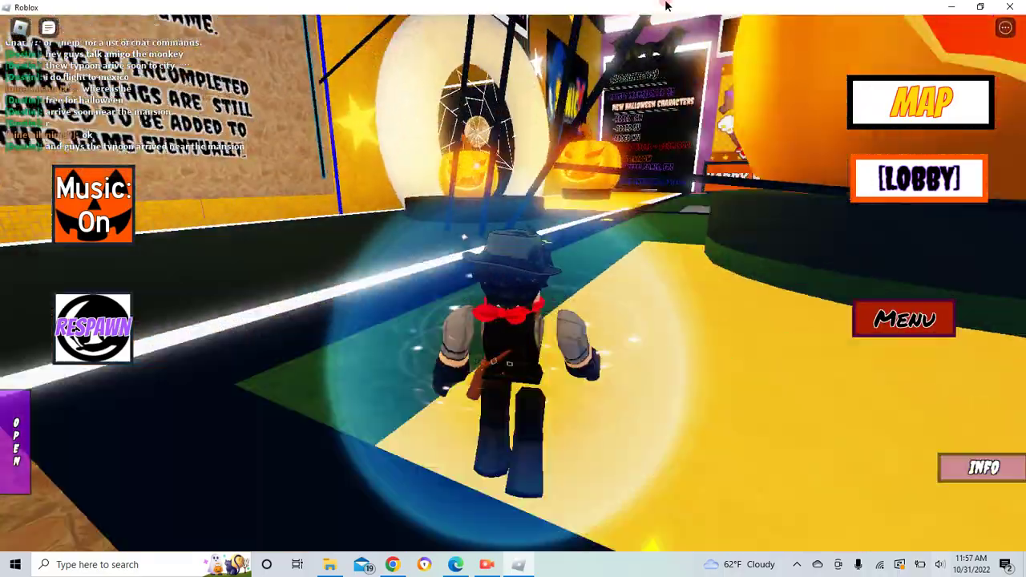
key("w")
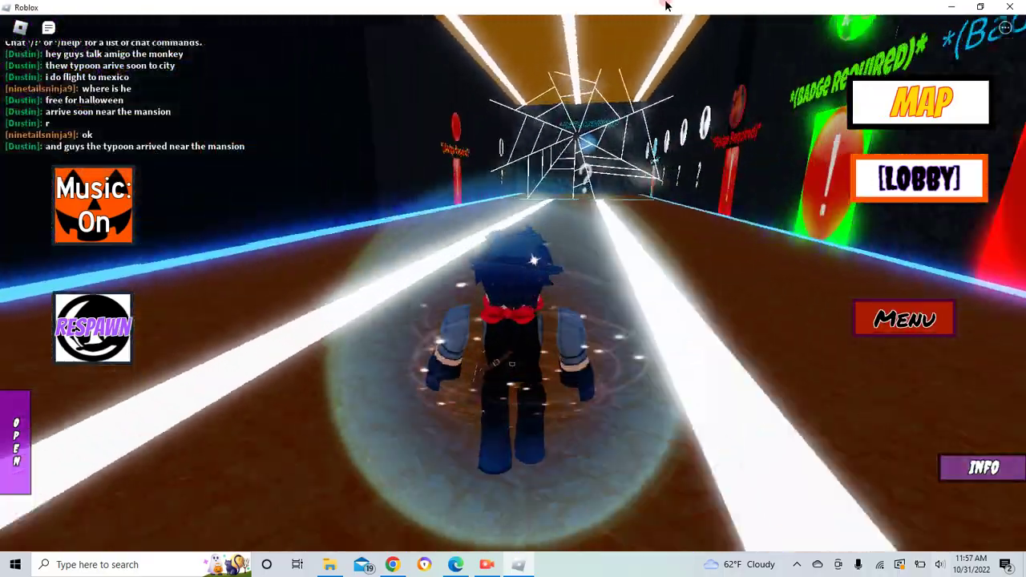
key("w")
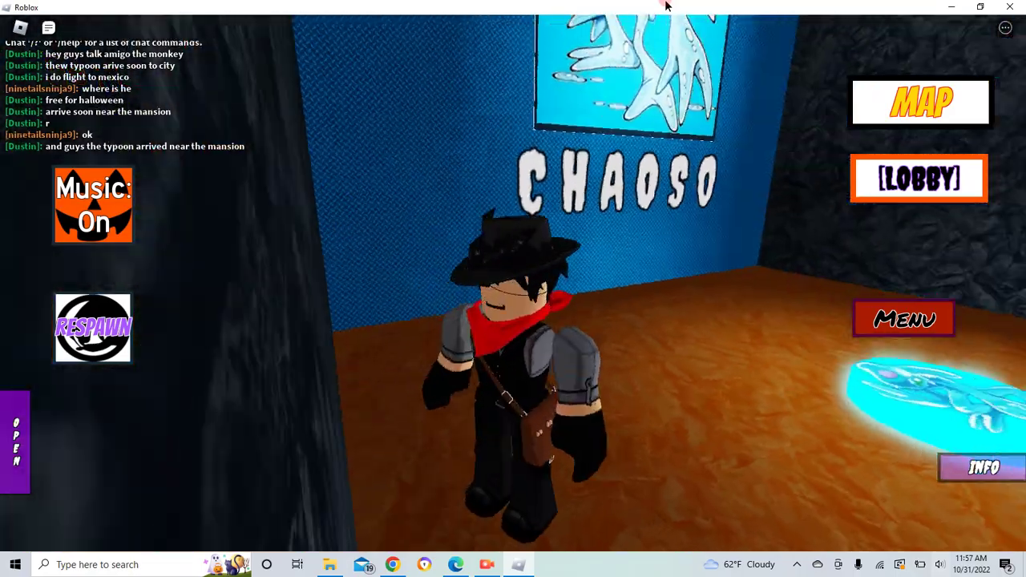
key("w")
Become the watery Chaos morph and move around the brown-floored room
key("s")
key("s")
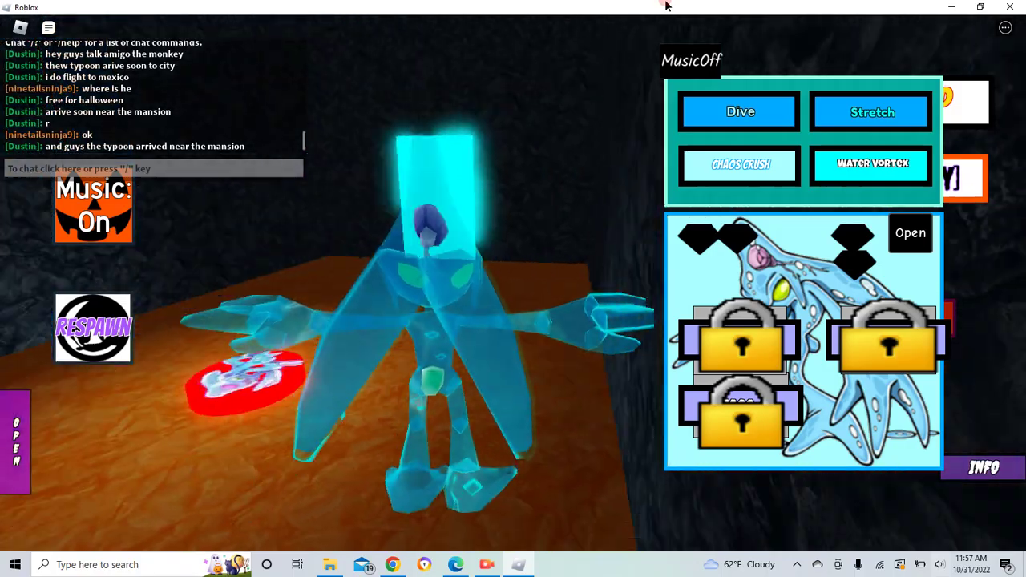
key("w")
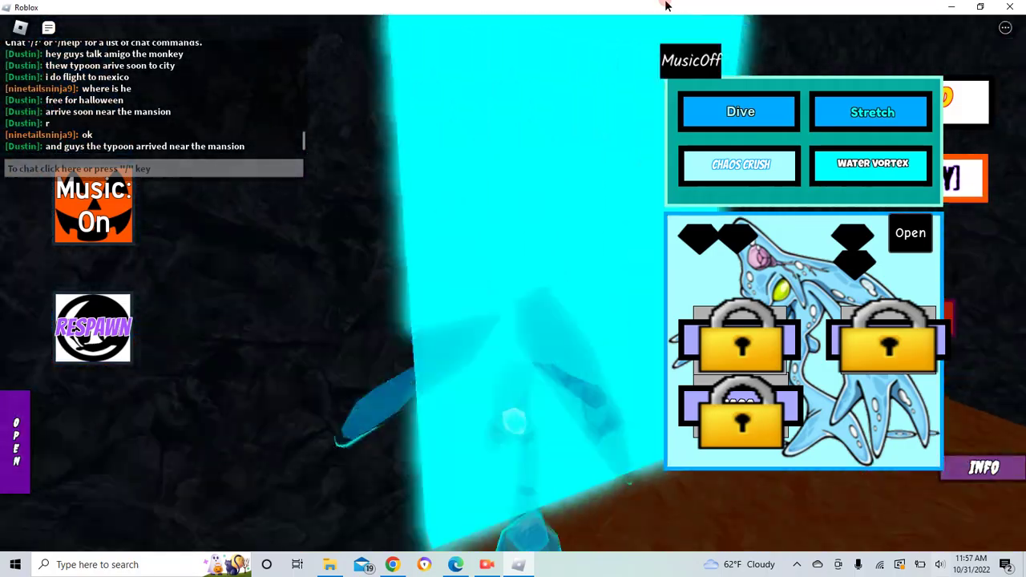
key("s")
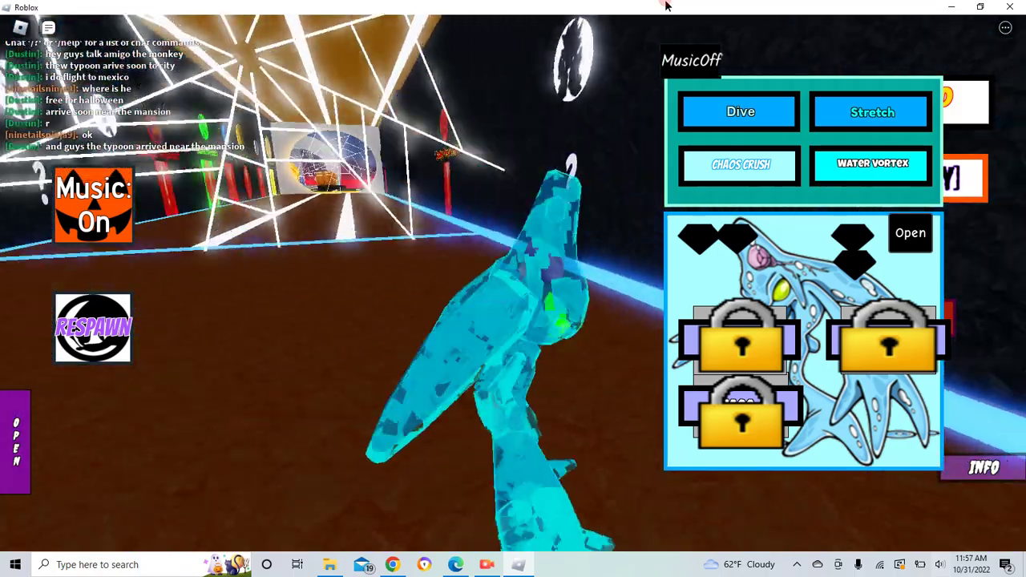
key("a")
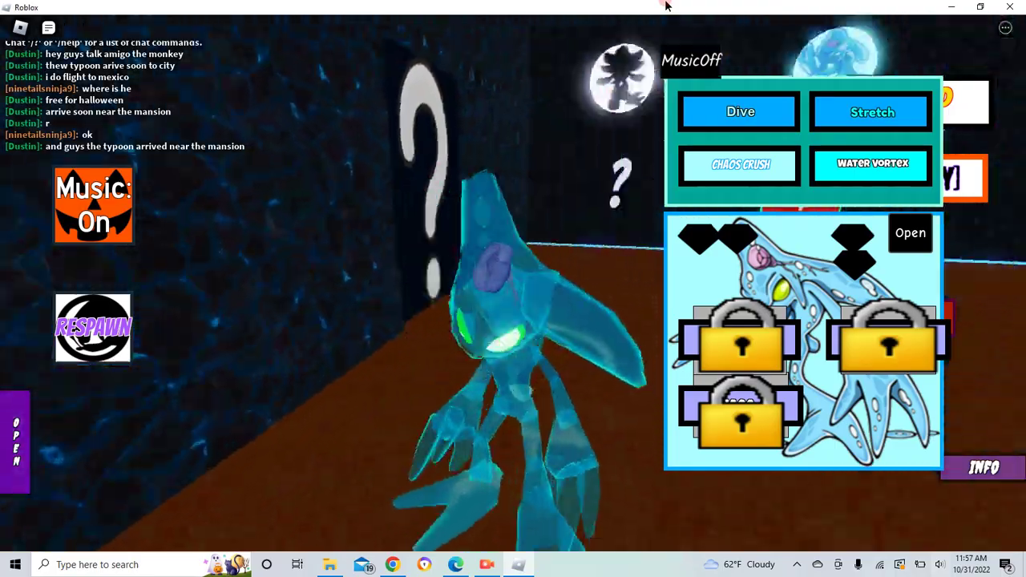
Run through the web room across the pumpkin lobby, then respawn as the regular avatar
key("w")
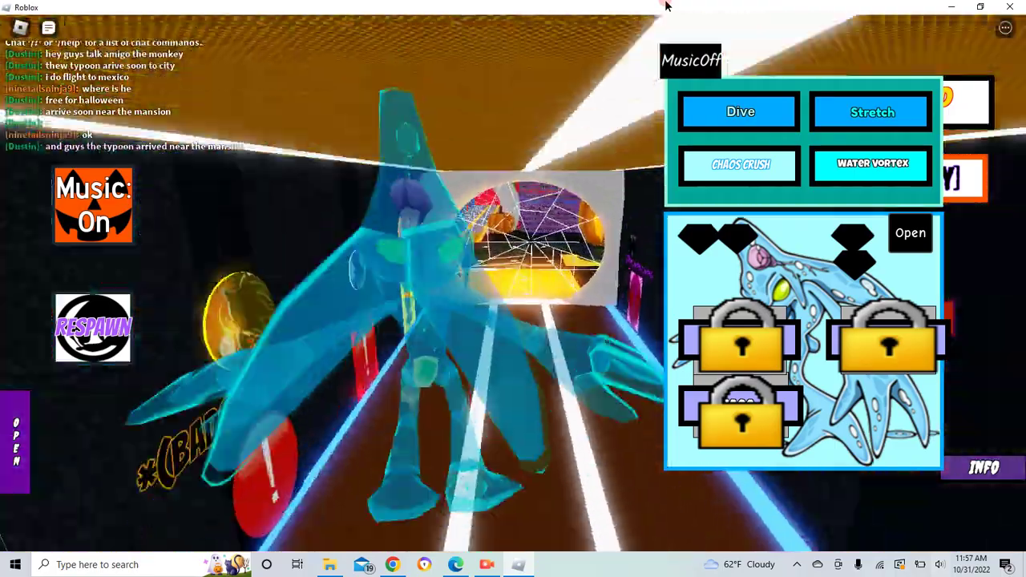
key("w")
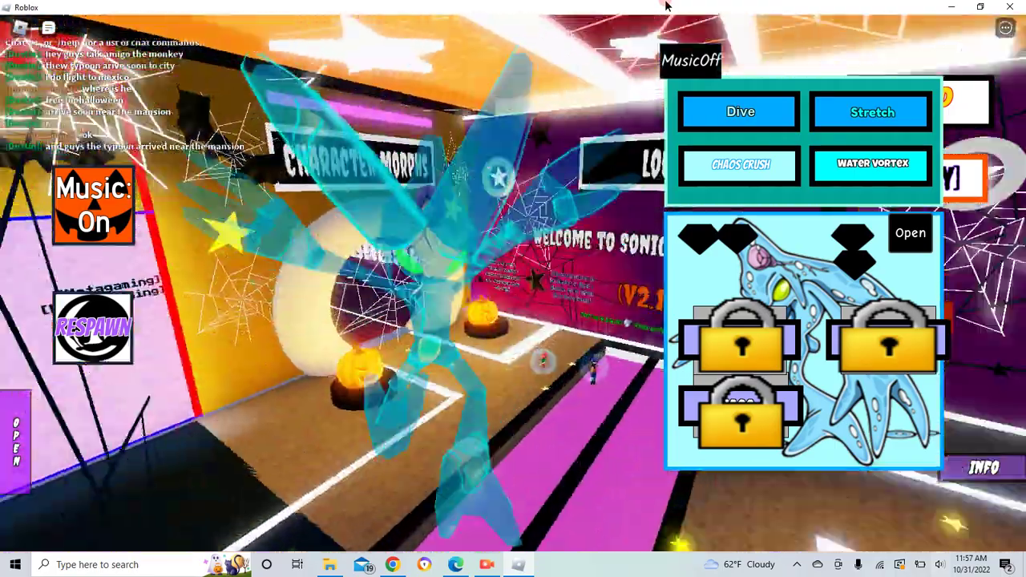
key("w")
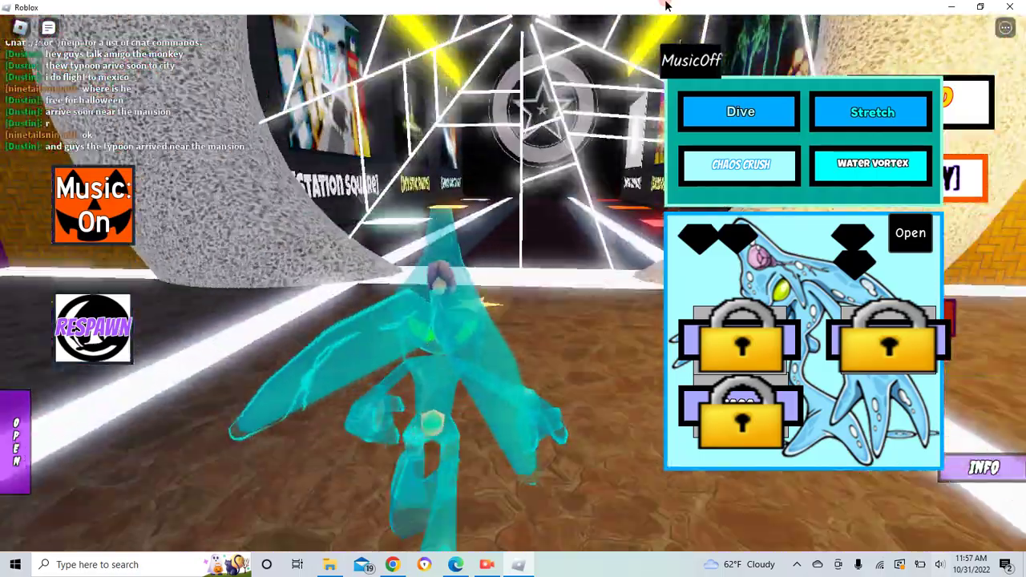
key("w")
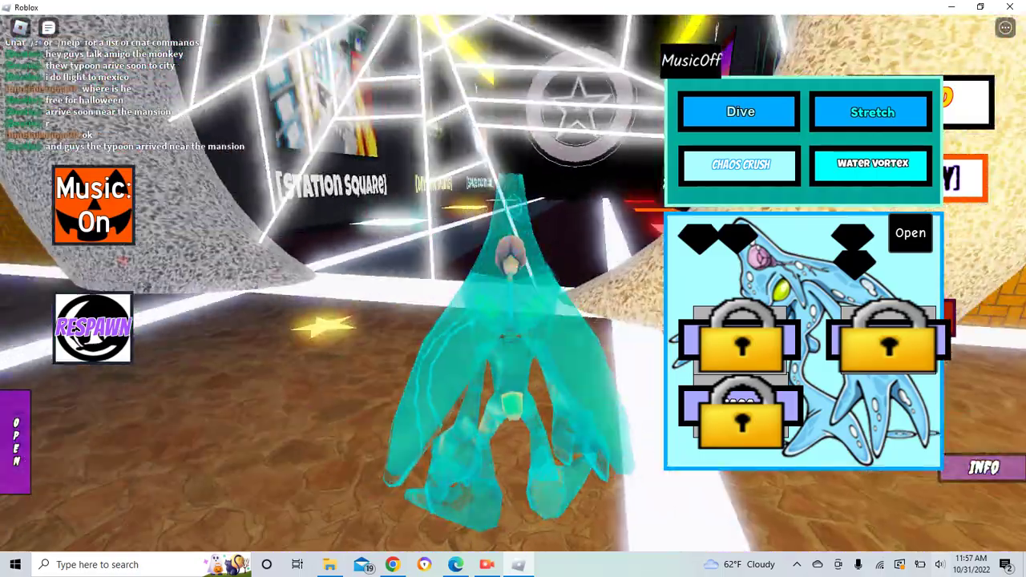
left_click(92, 321)
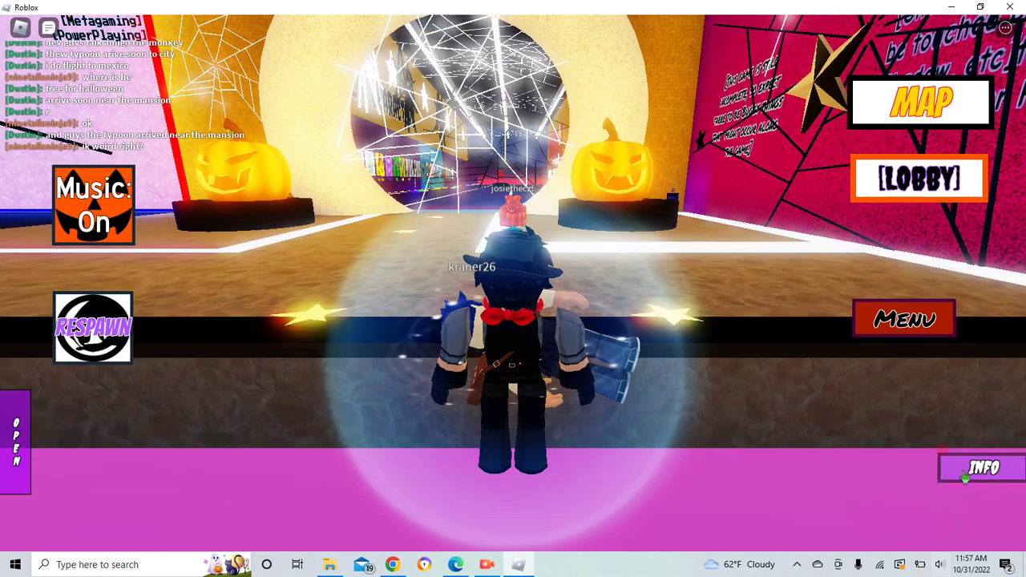
Walk to the pumpkin portal, switch movement to Run, and run into the character tunnel
key("w")
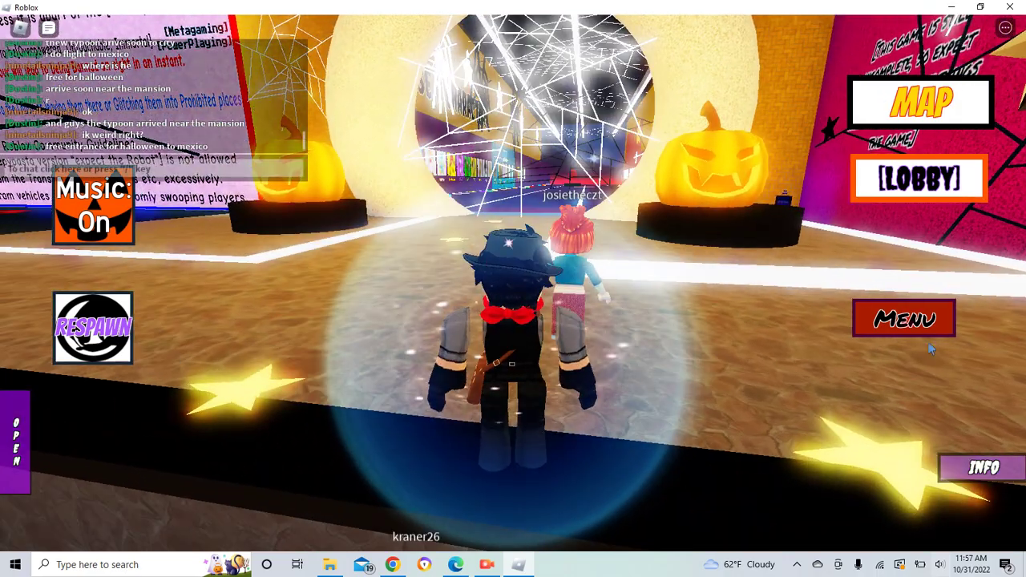
left_click(914, 325)
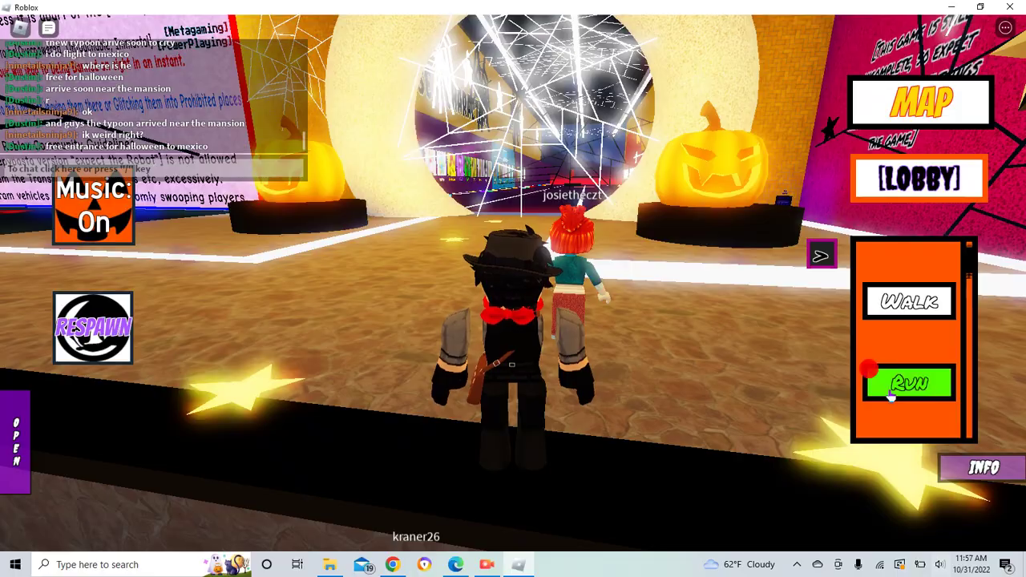
left_click(910, 384)
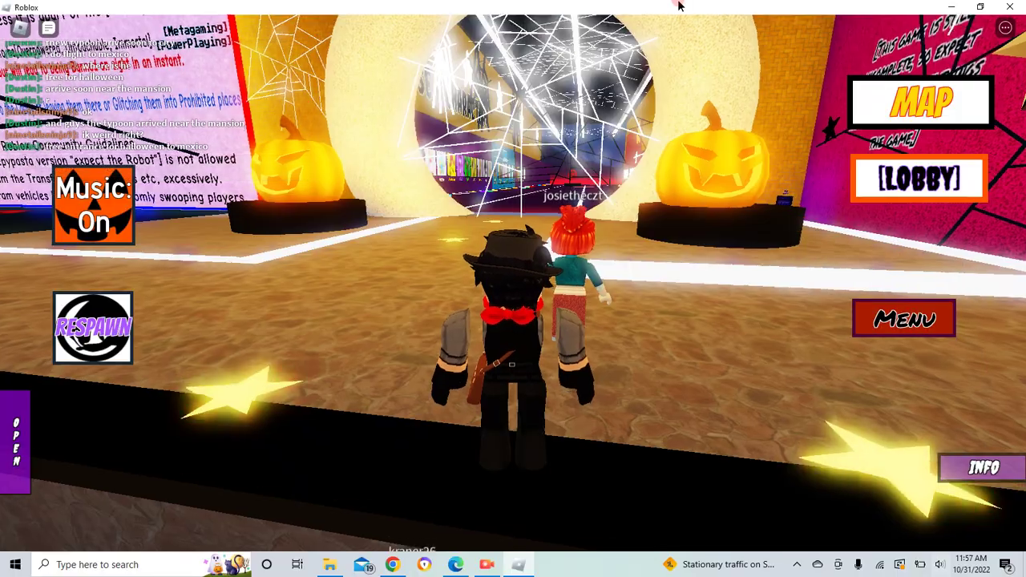
key("w")
key("w")
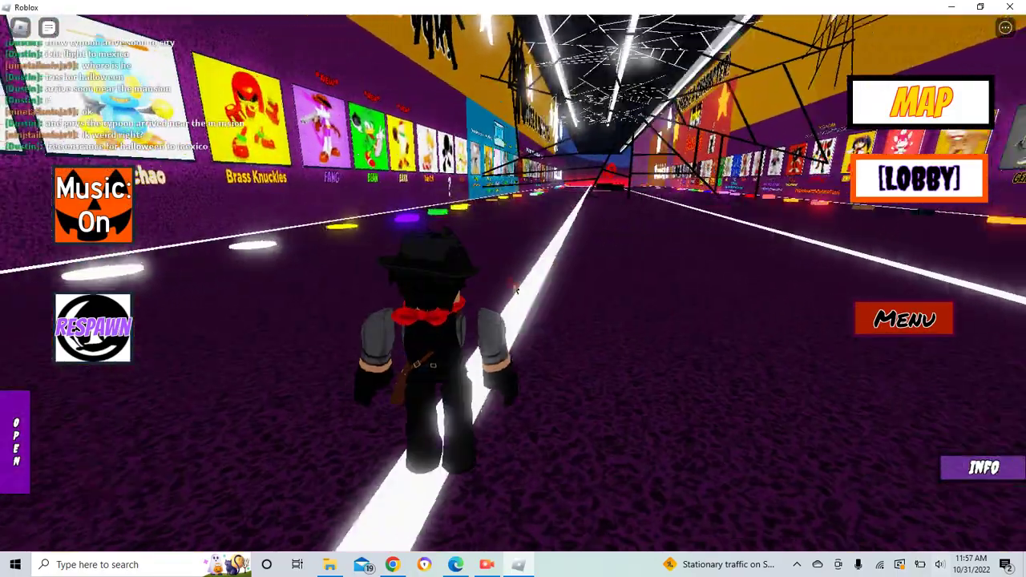
Morph into Tikal at the poster wall, open and close the pause menu, then respawn
key("a")
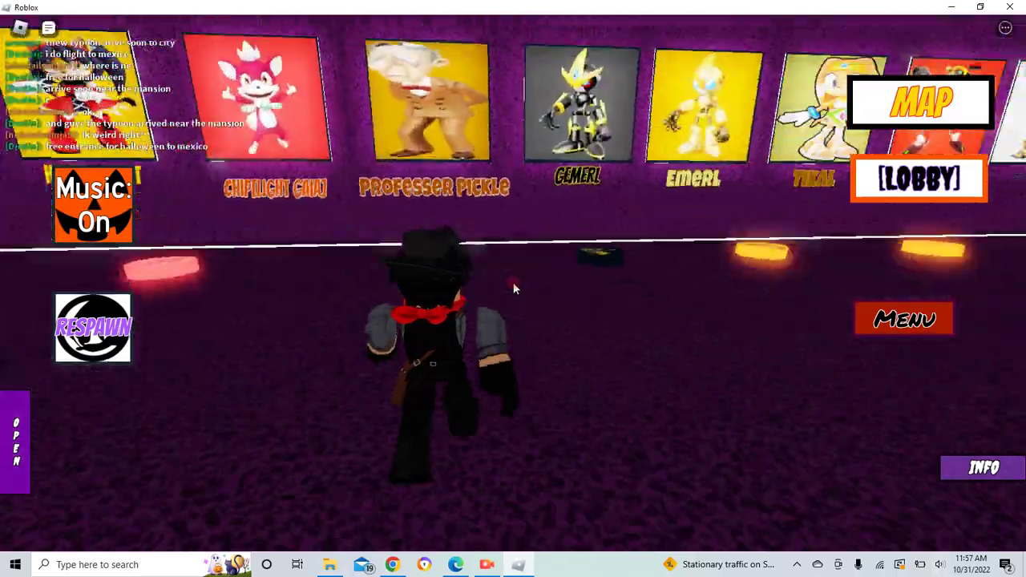
key("w")
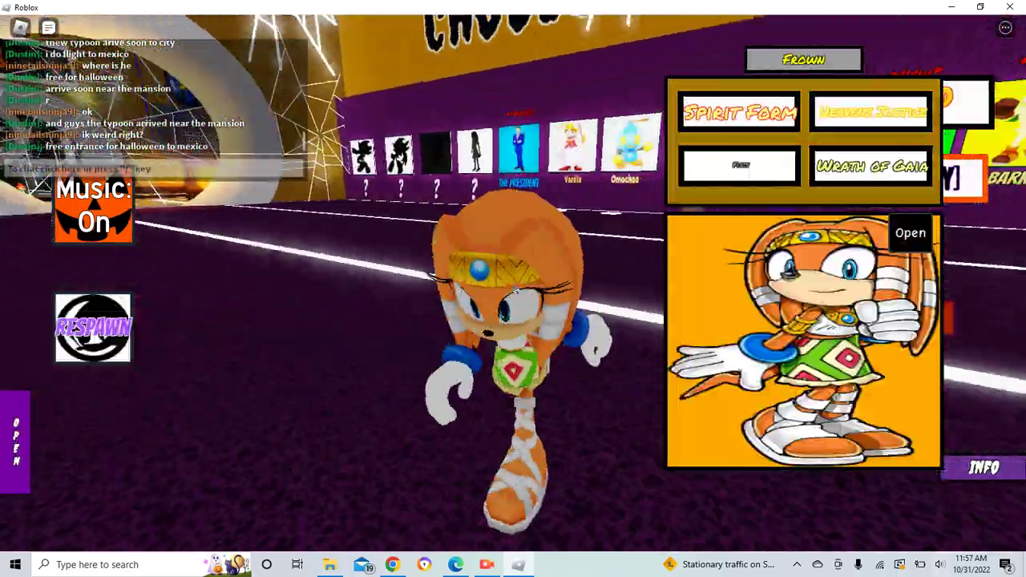
key("Escape")
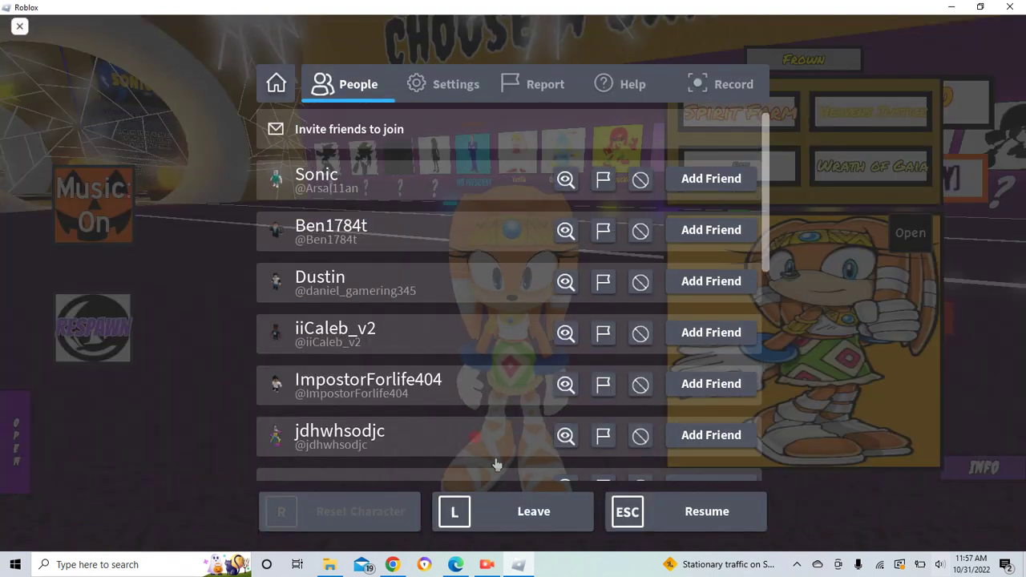
key("Escape")
left_click(83, 328)
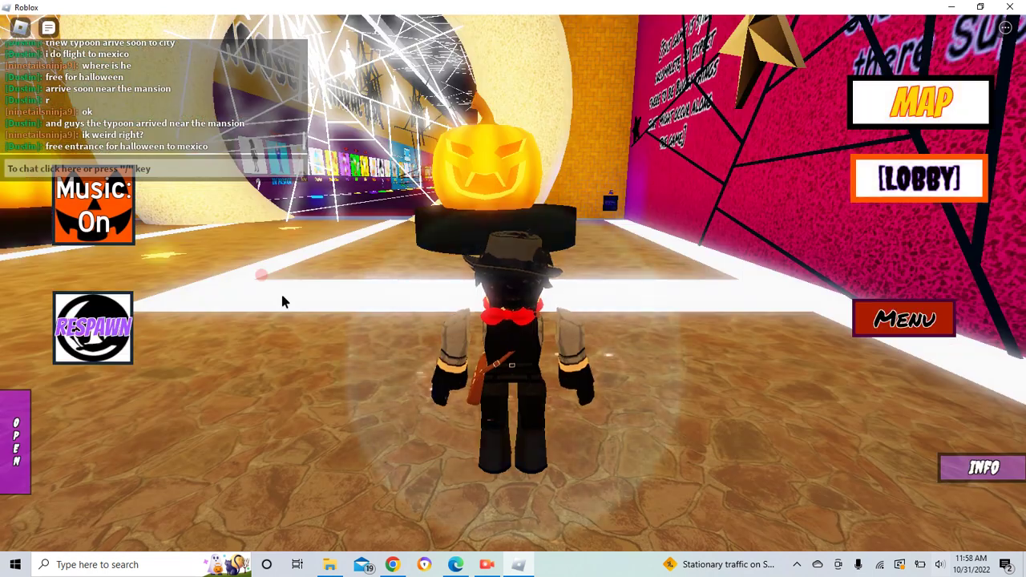
Lock the camera with Shift, set movement to Run, and run down the hallway
key("shift")
key("shift")
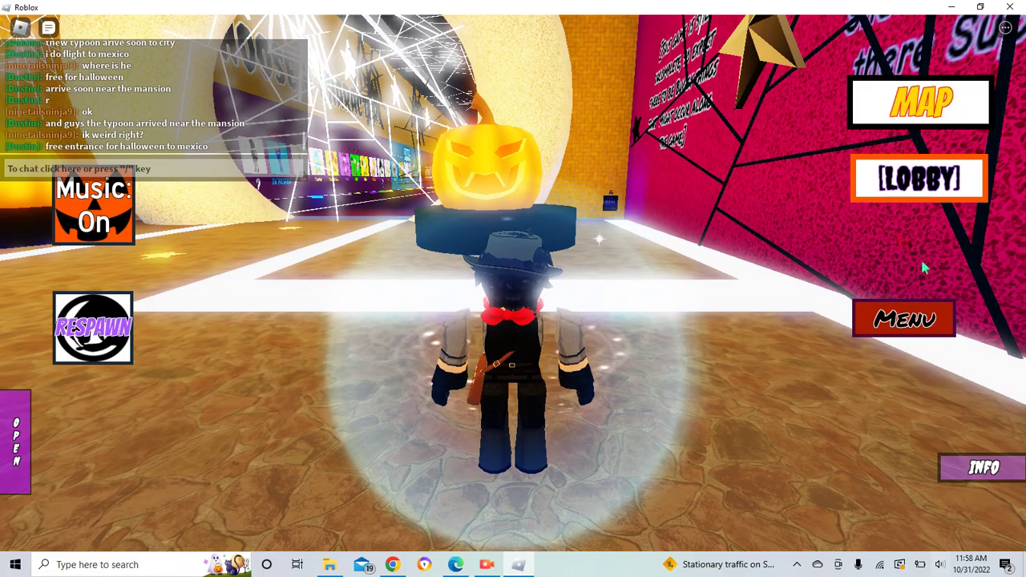
left_click(931, 315)
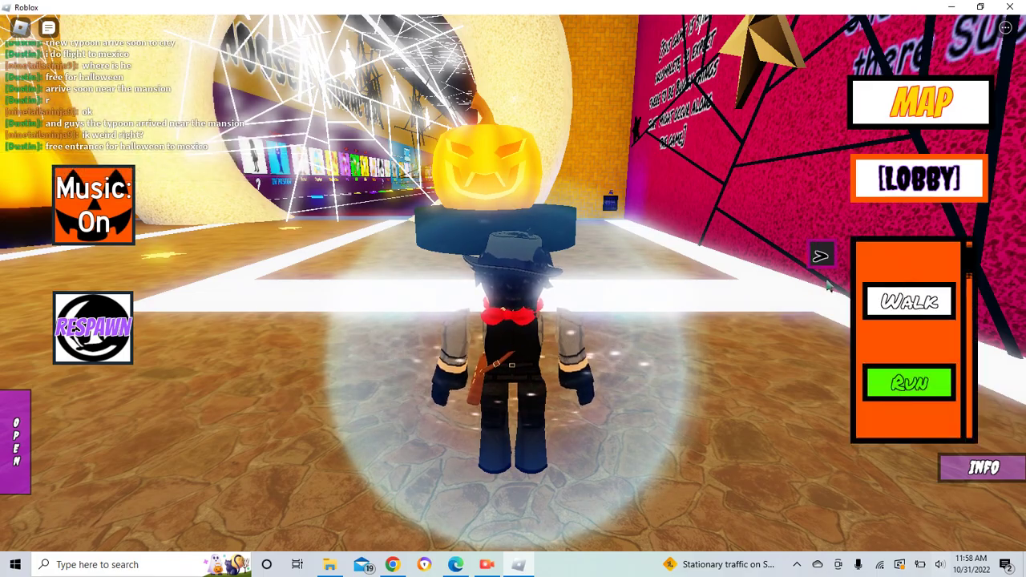
left_click(819, 255)
key("w")
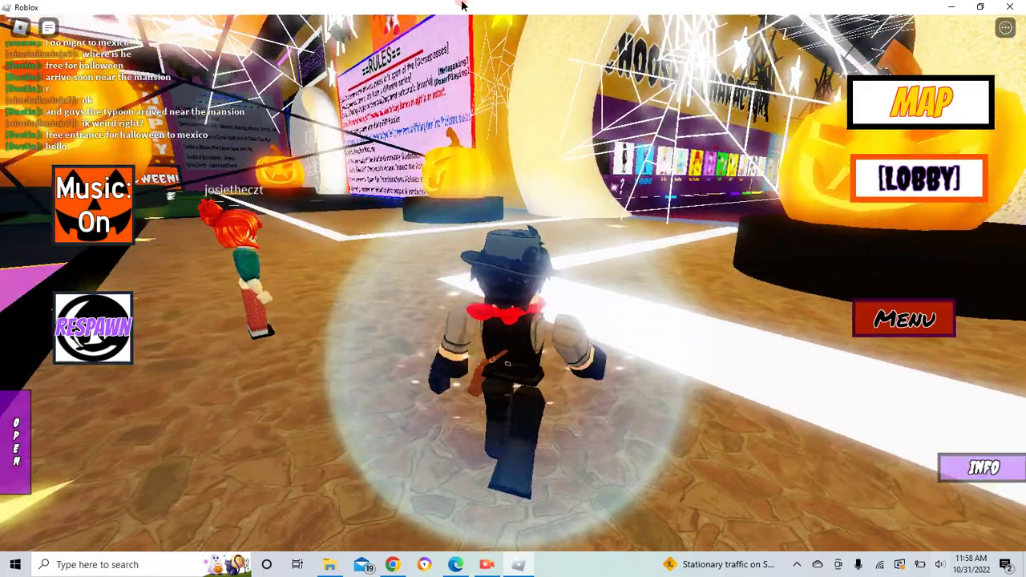
key("w")
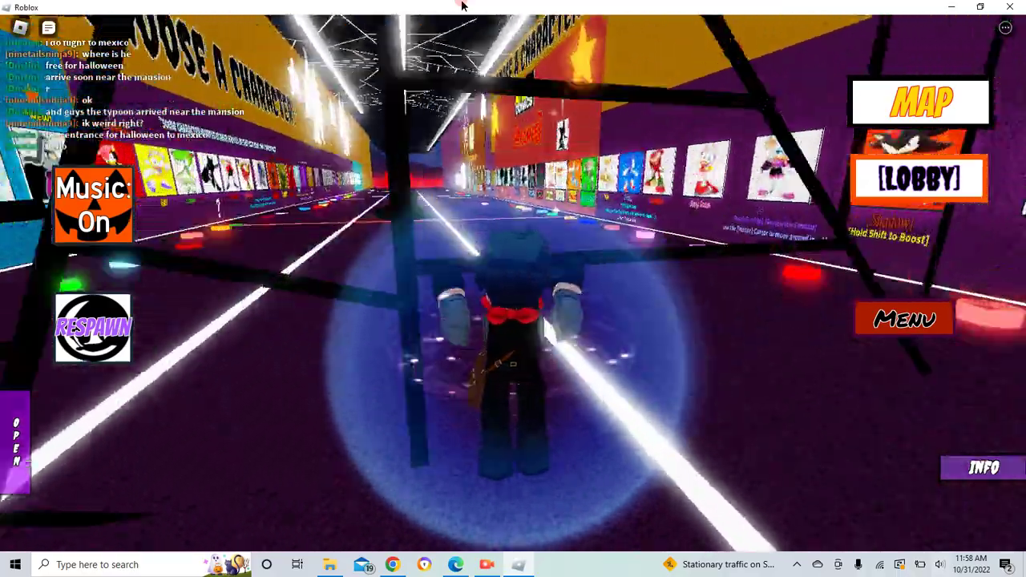
key("w")
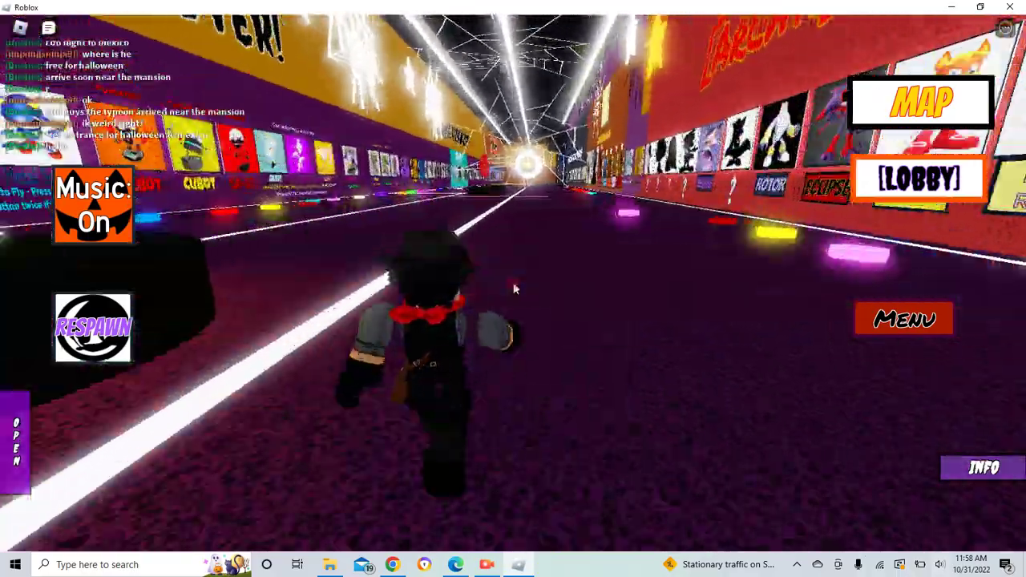
Run past the Chao picture wall and newer posters onto the orange floor toward the blue water
key("a")
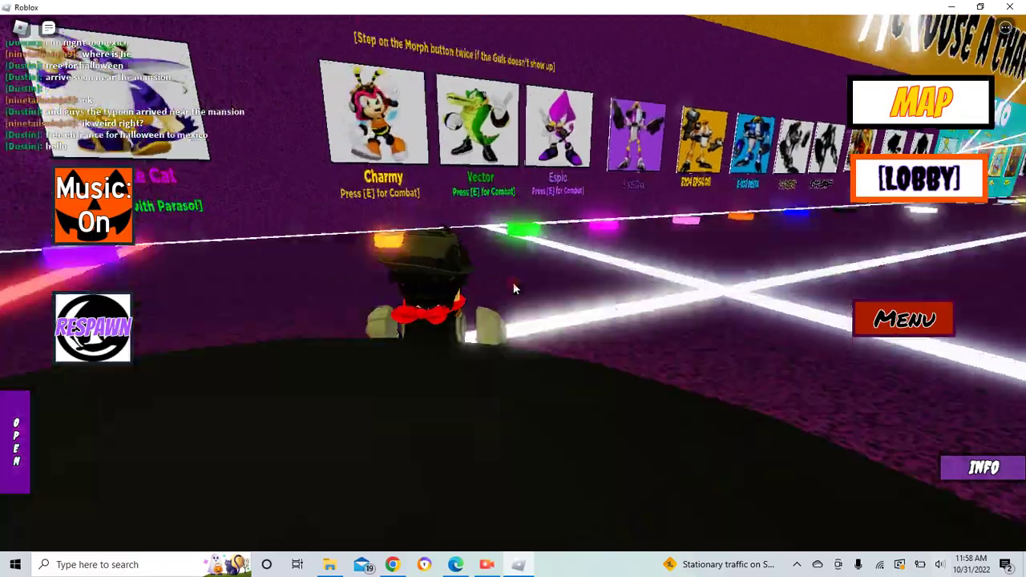
key("w")
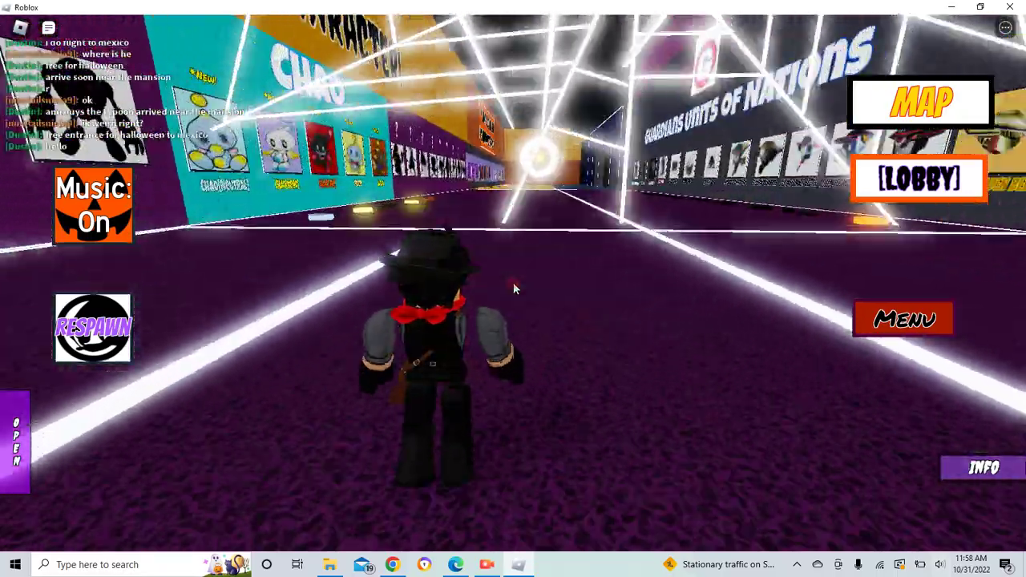
key("a")
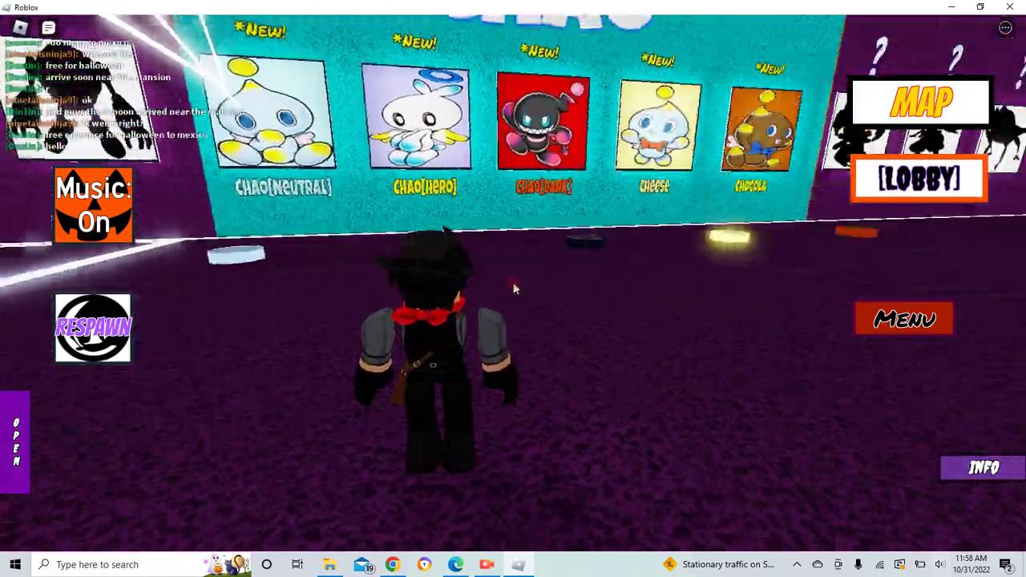
key("d")
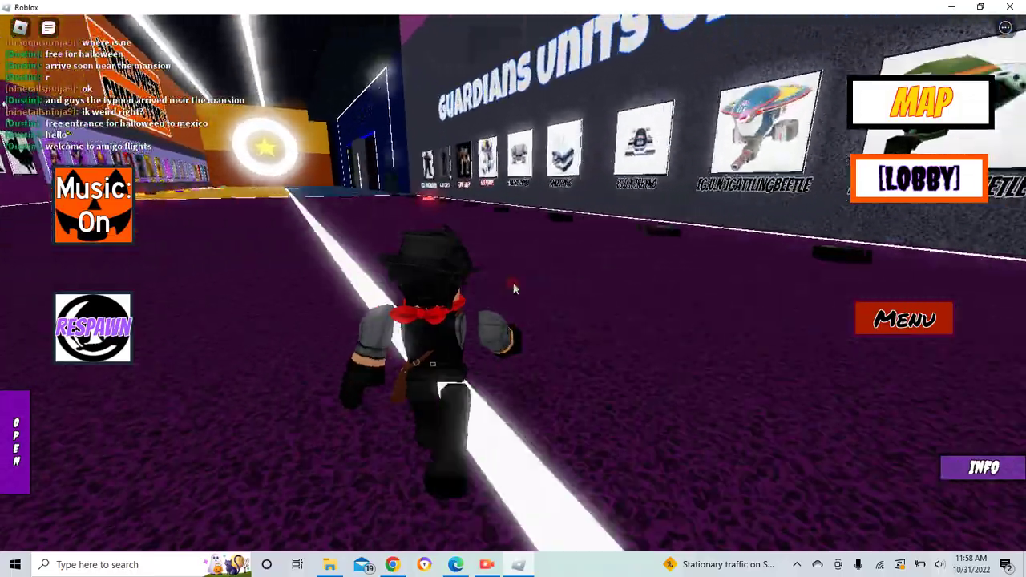
key("a")
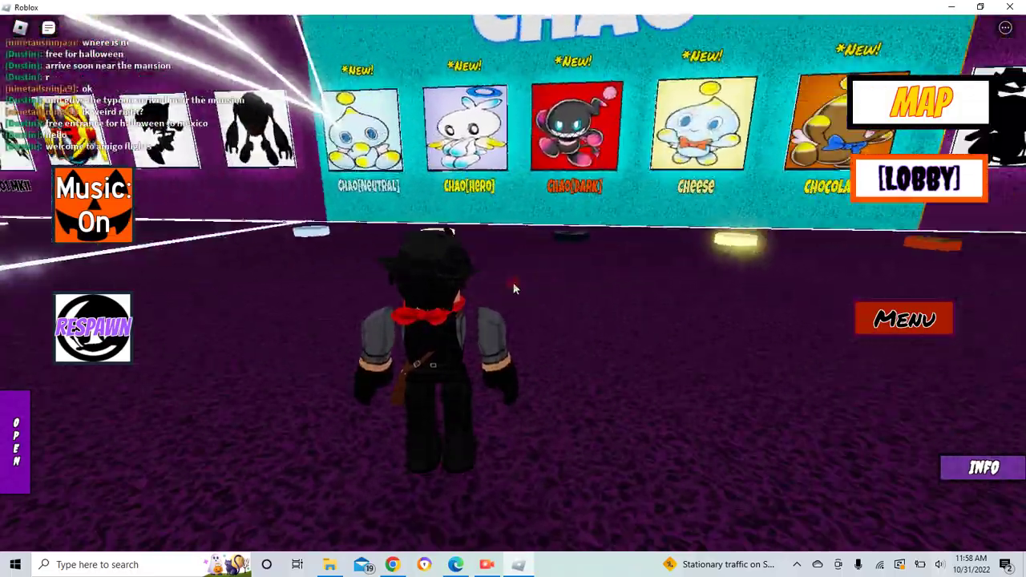
key("d")
key("w")
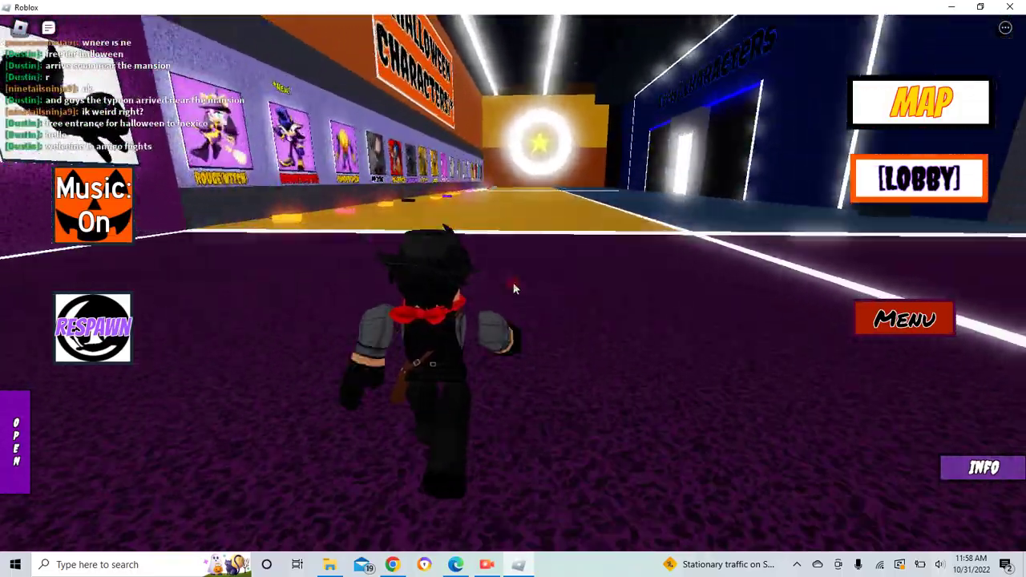
key("w")
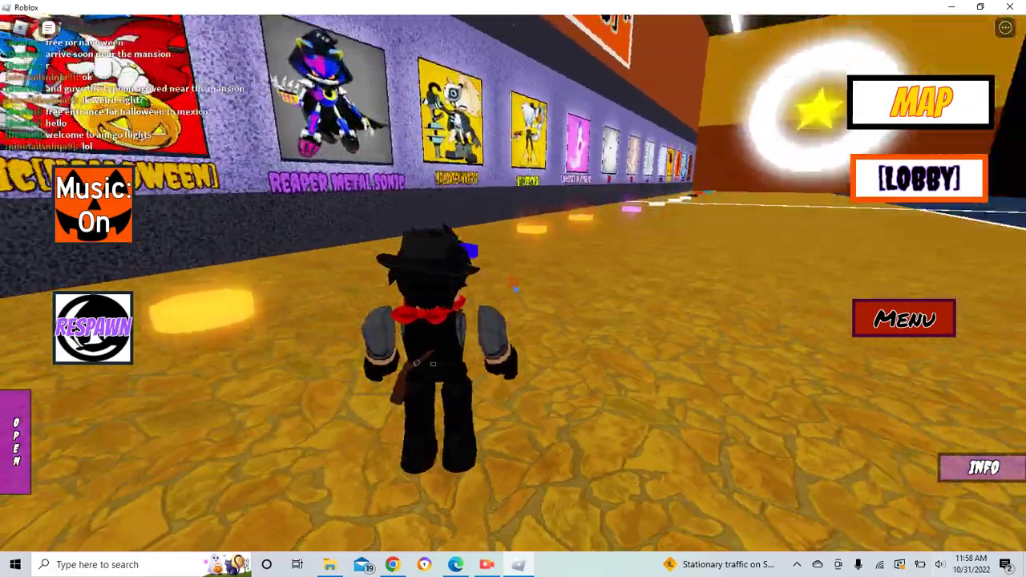
key("w")
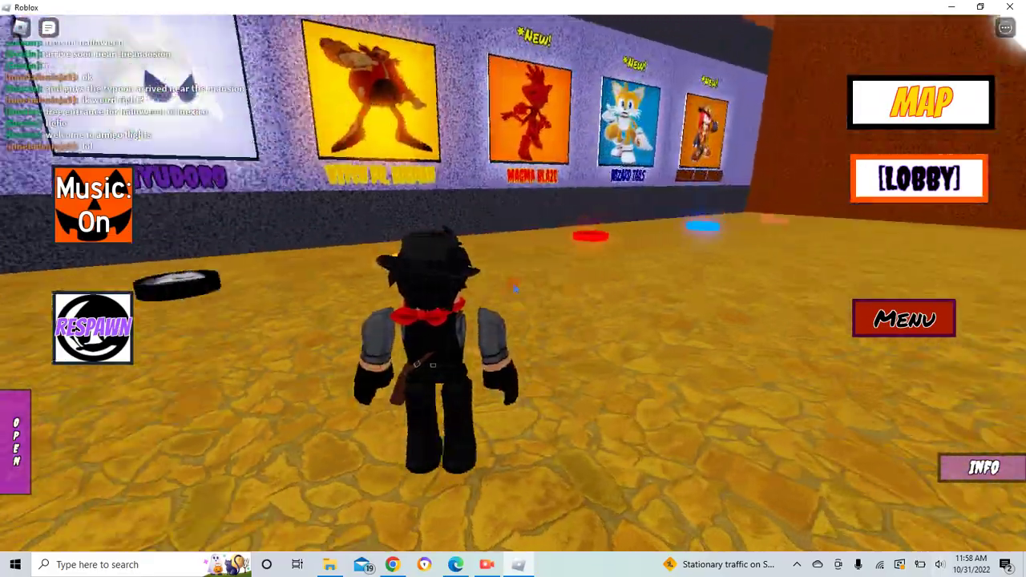
key("w")
Cross the blue floor and go through the bright opening to the pink-framed dark room
key("Right")
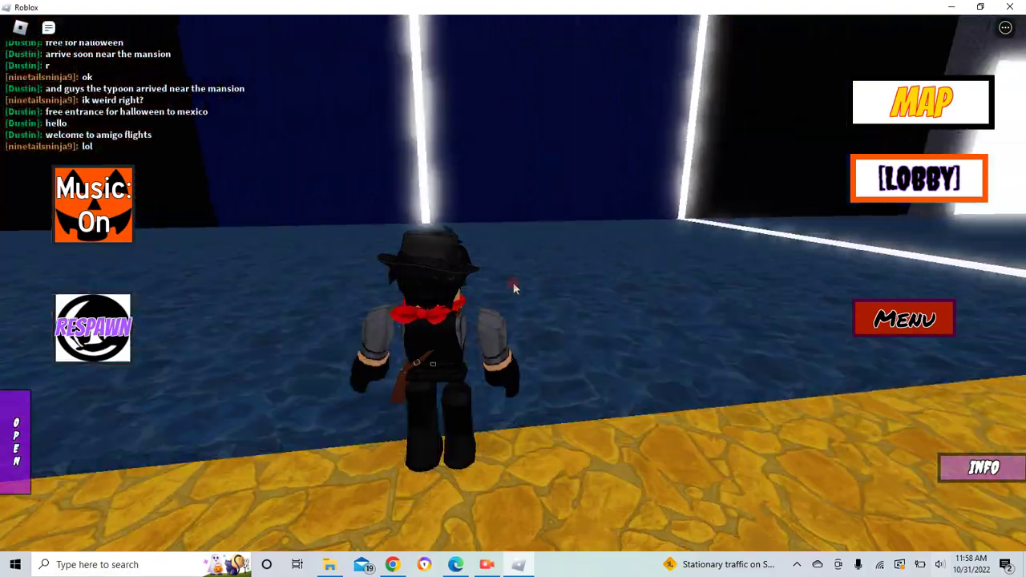
key("w")
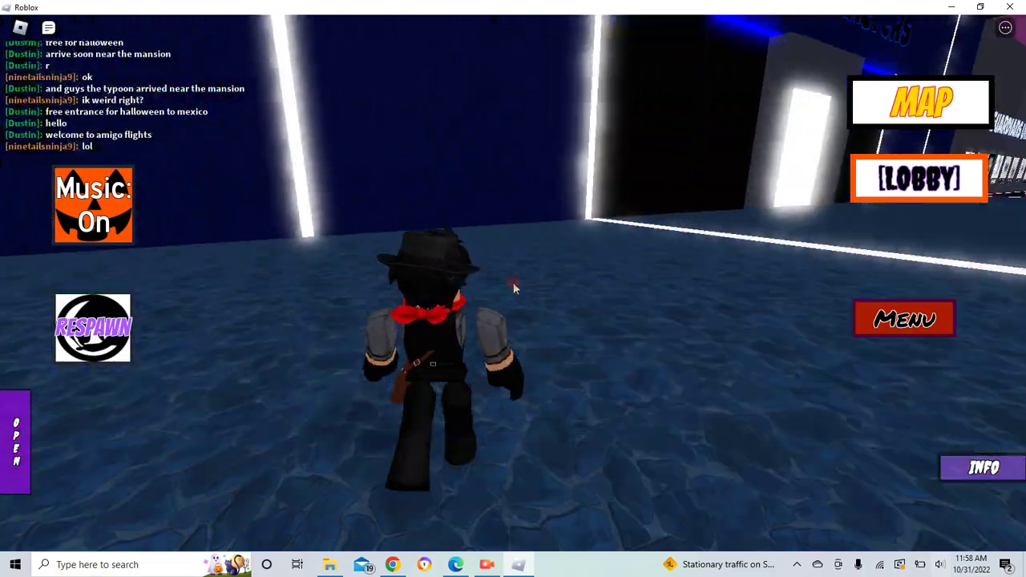
key("w")
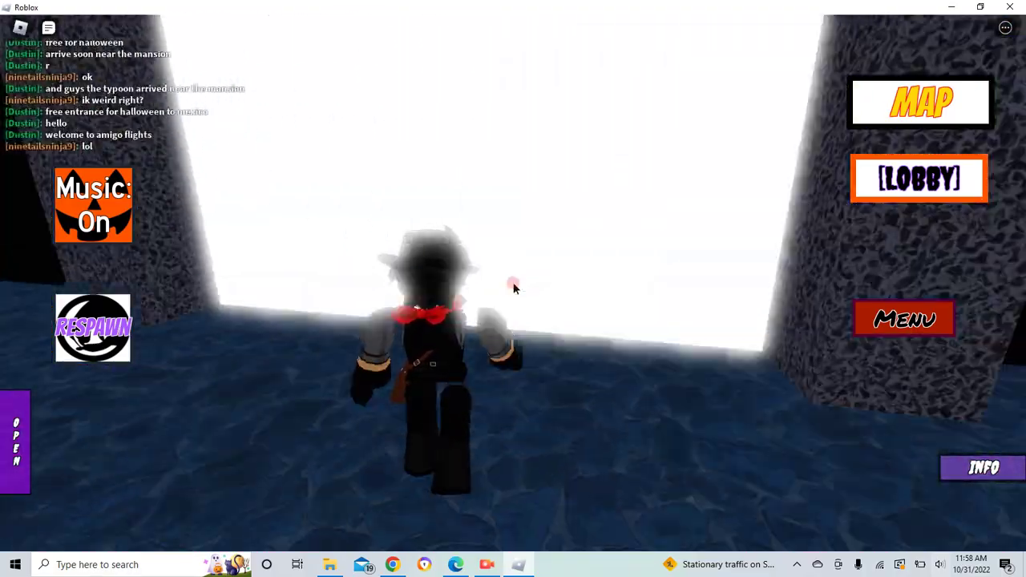
key("w")
key("a")
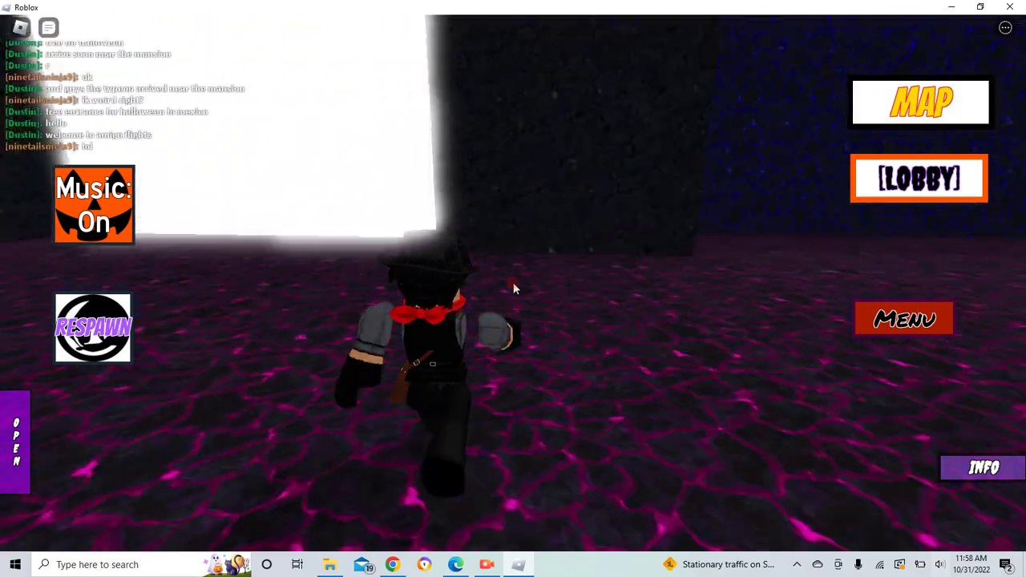
key("a")
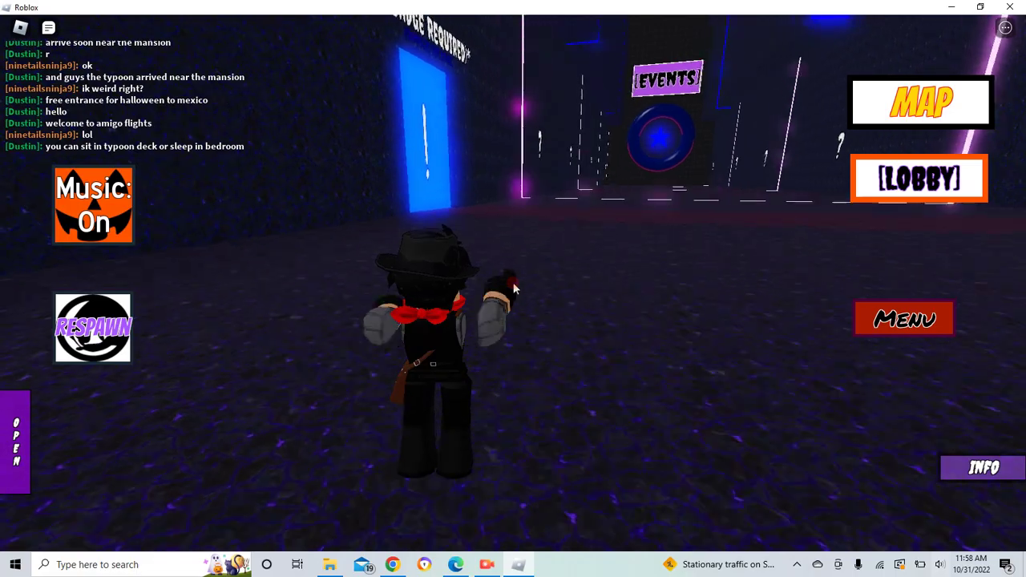
Walk along the bright wall, then teleport back to the Halloween lobby
key("d")
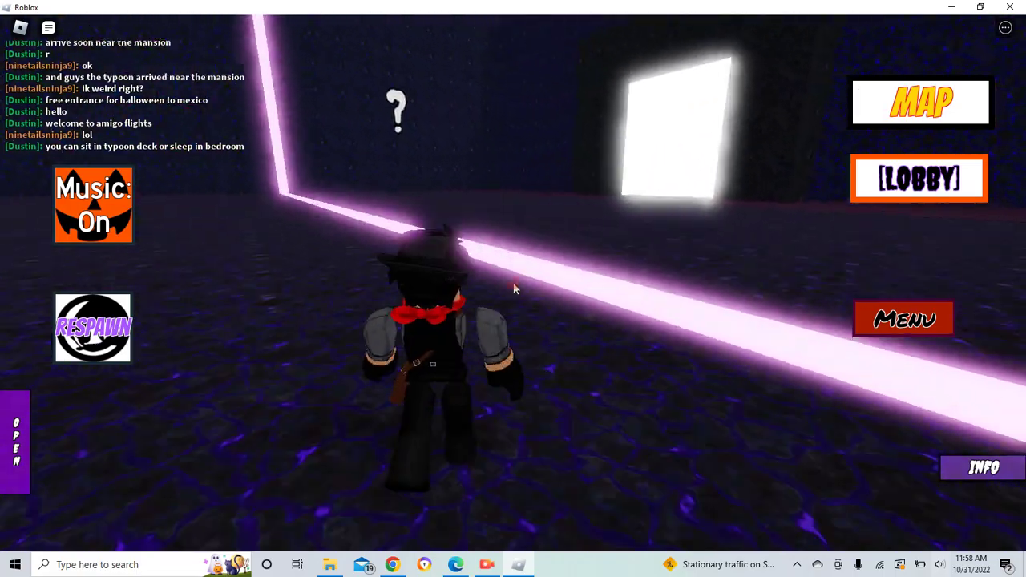
key("d")
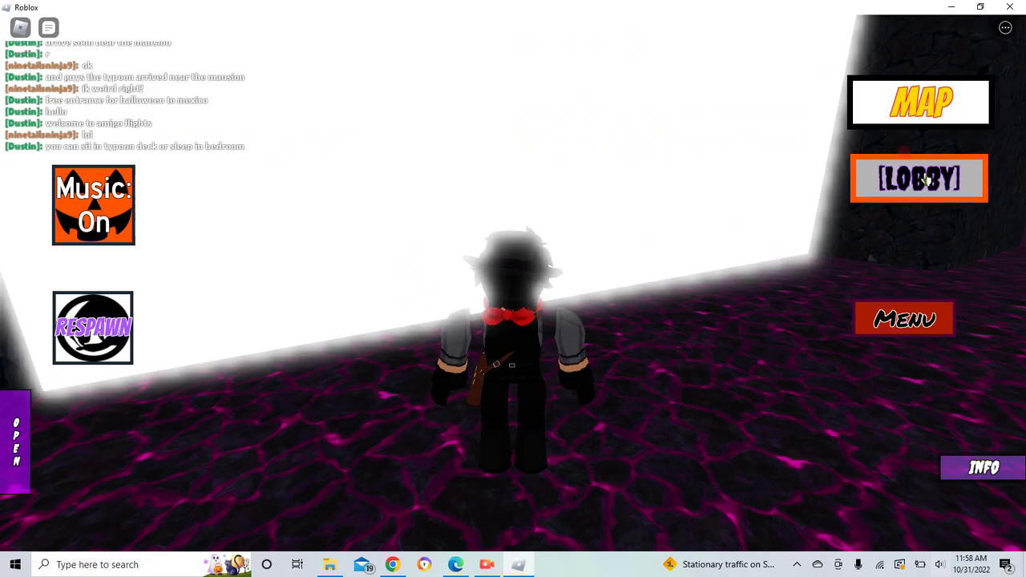
left_click(922, 181)
Run from the lobby into the character-select hallway and along the painting wall
key("w")
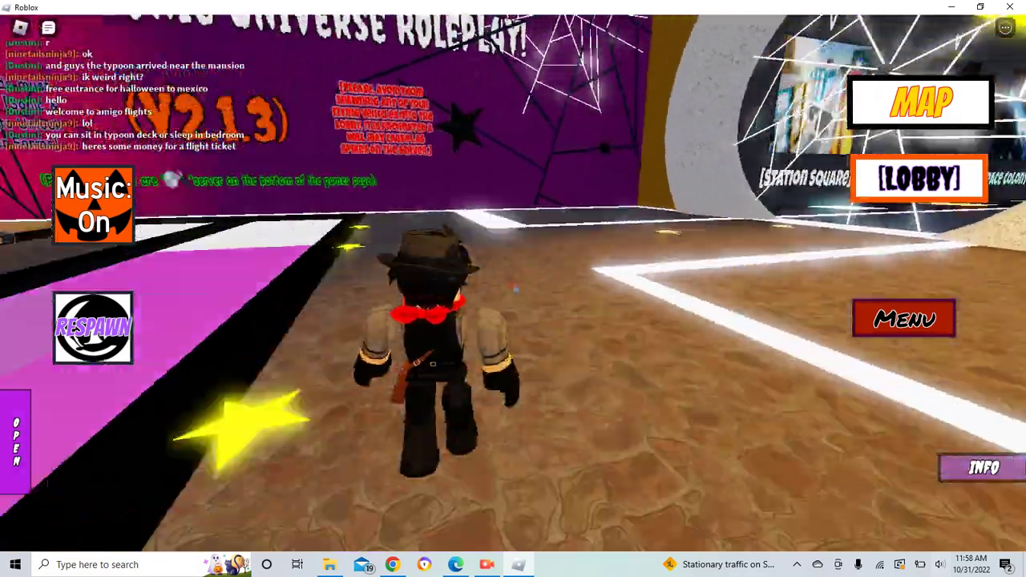
key("a")
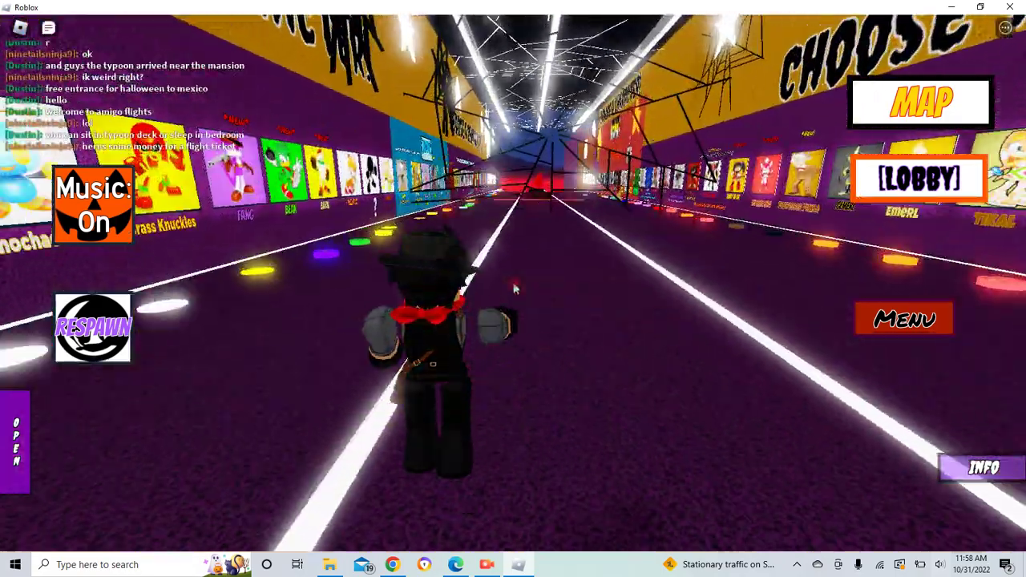
key("w")
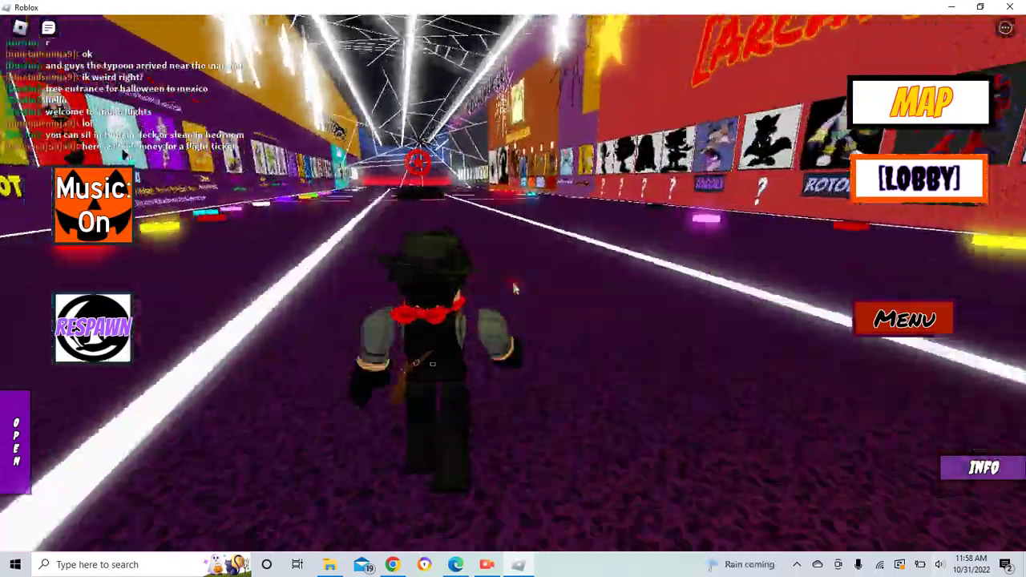
key("d")
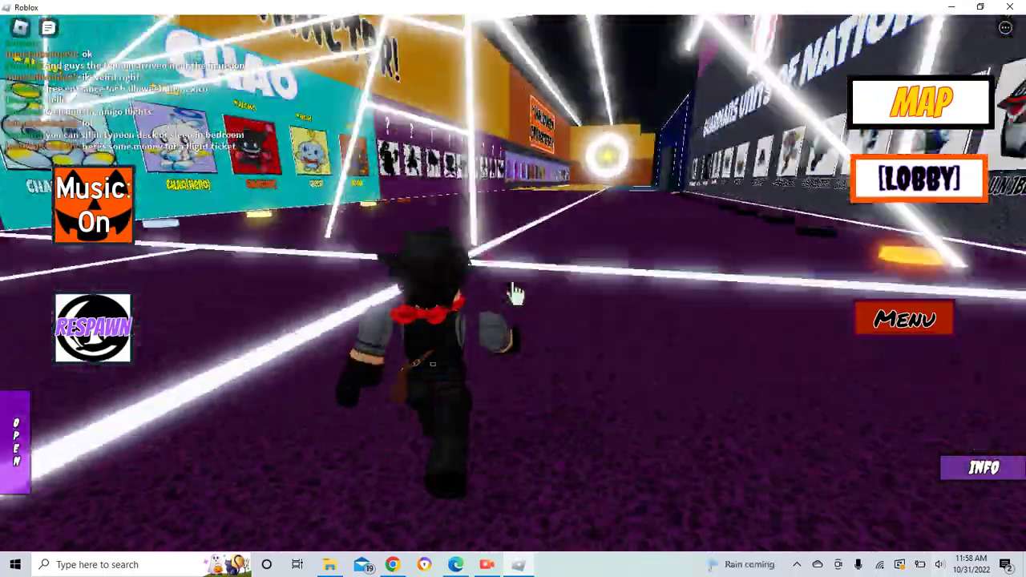
key("a")
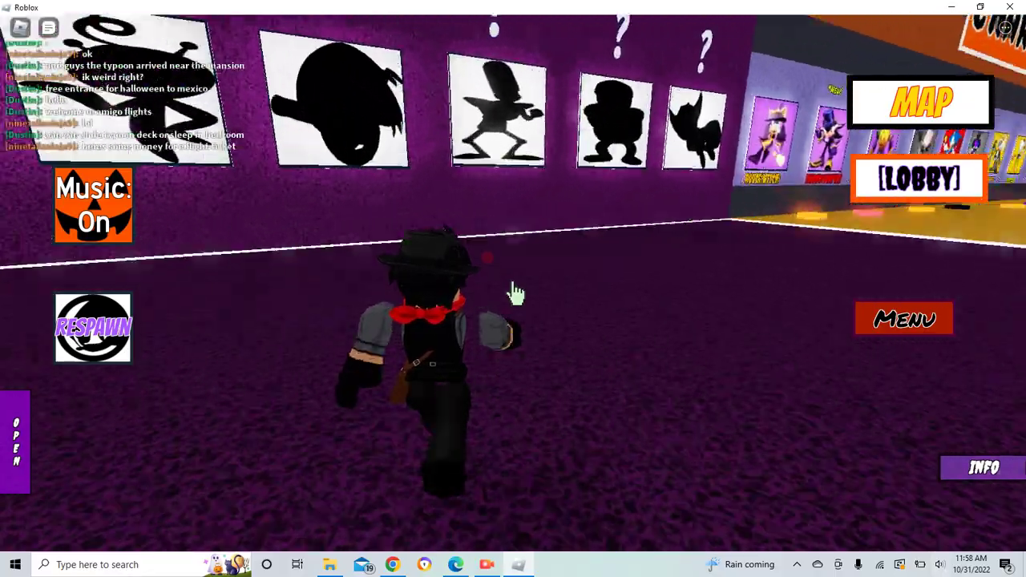
key("d")
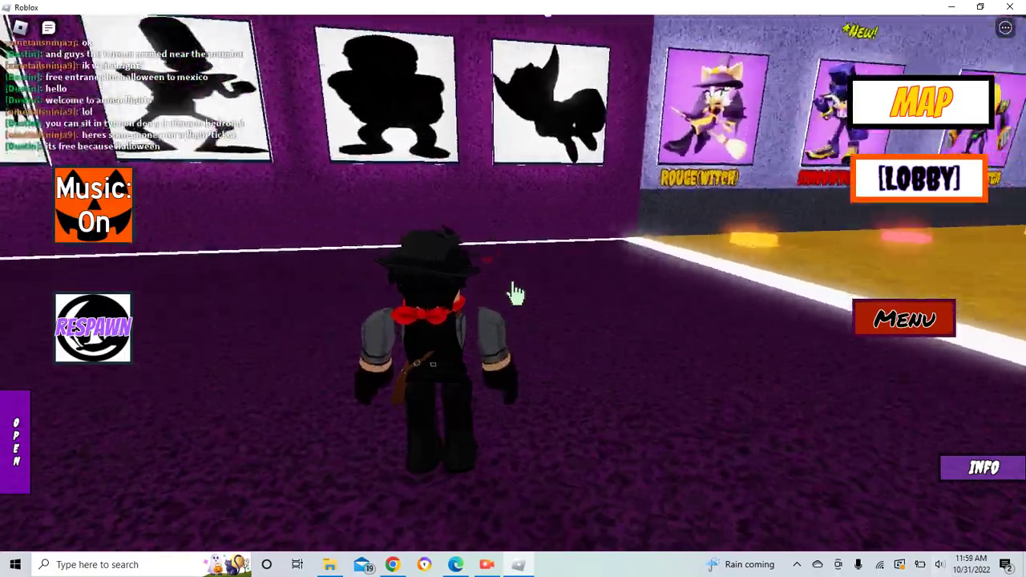
key("d")
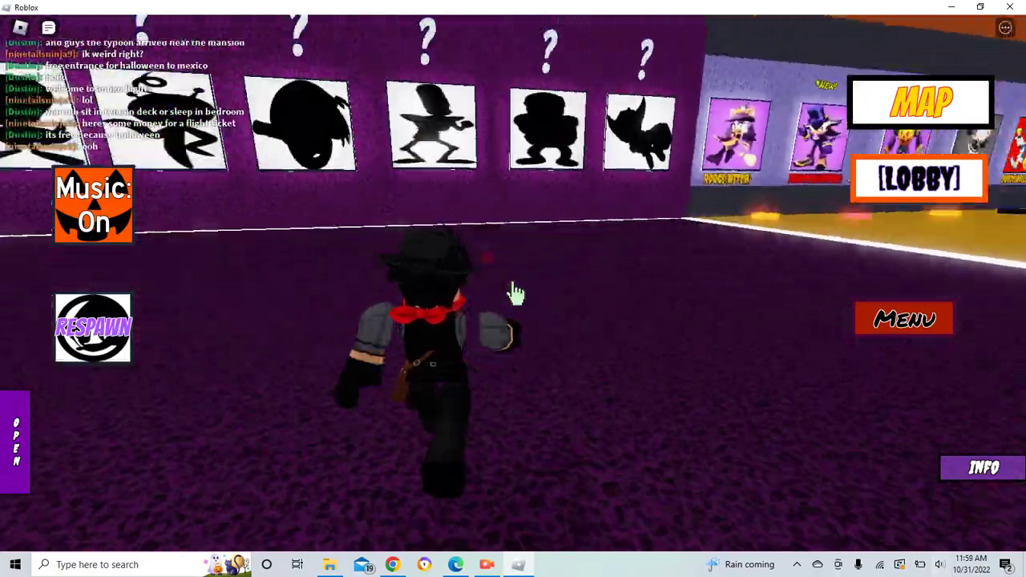
Weave along the silhouette paintings, face the star wall, then face down the hallway
key("a")
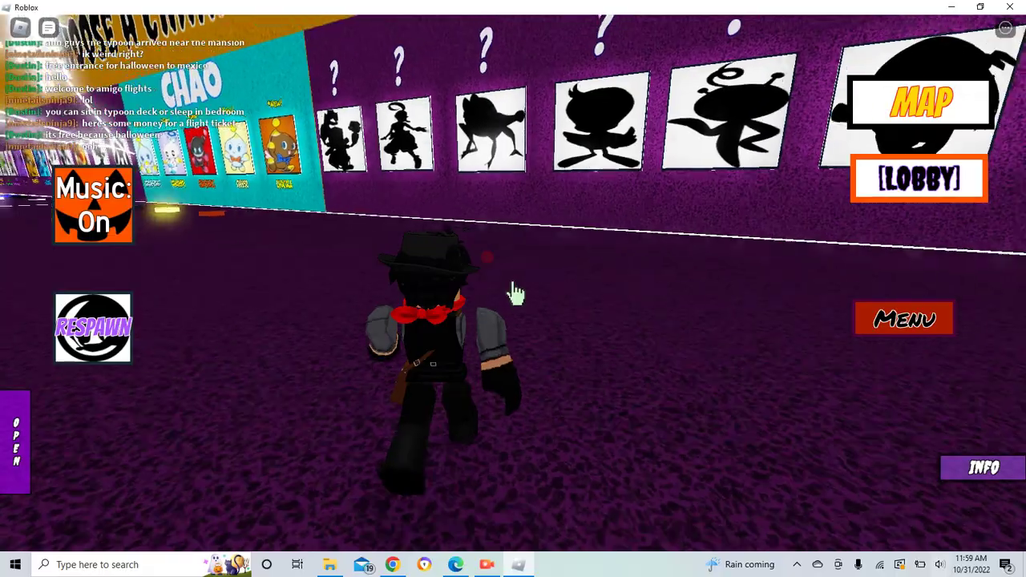
key("d")
key("a")
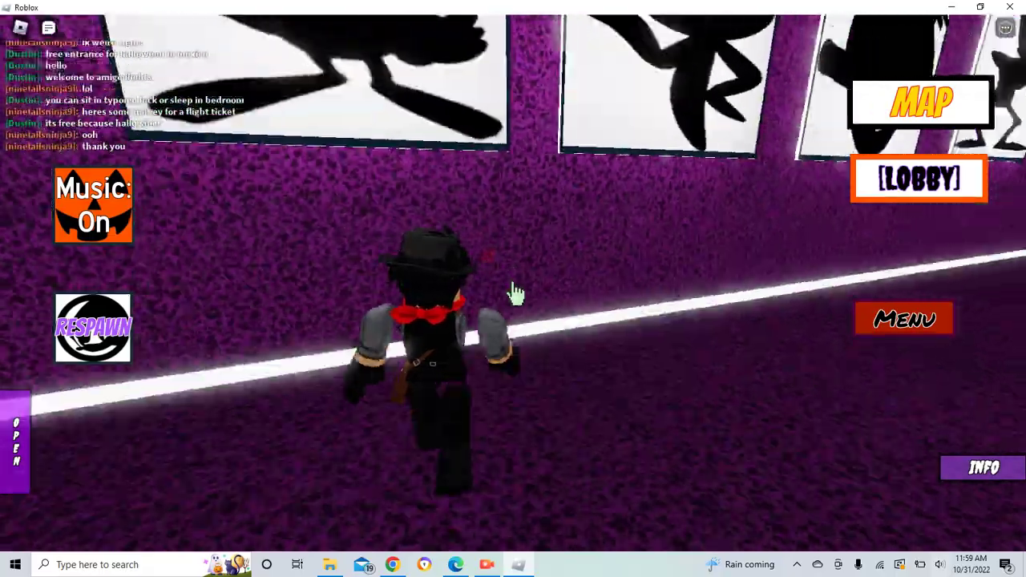
key("d")
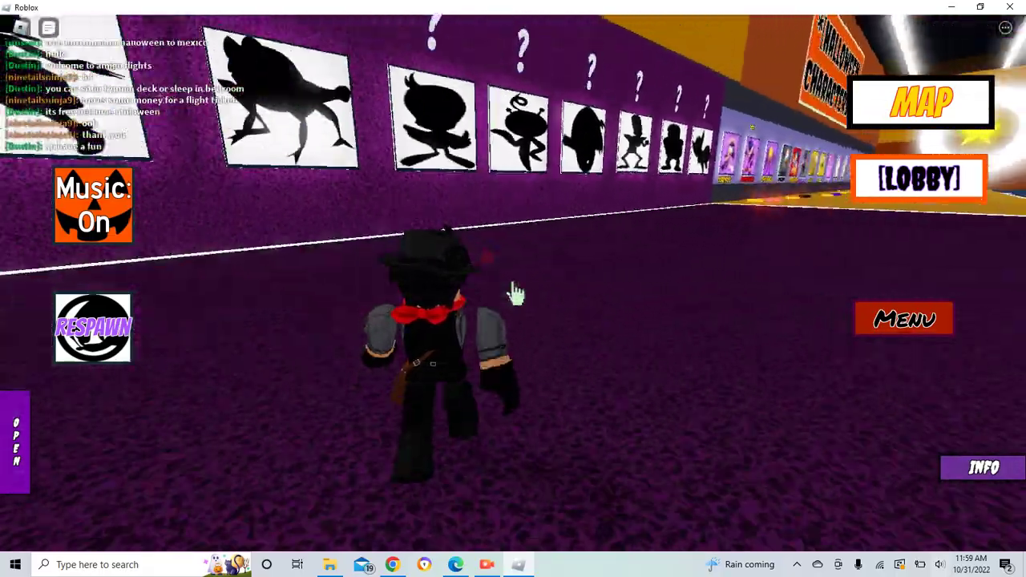
key("a")
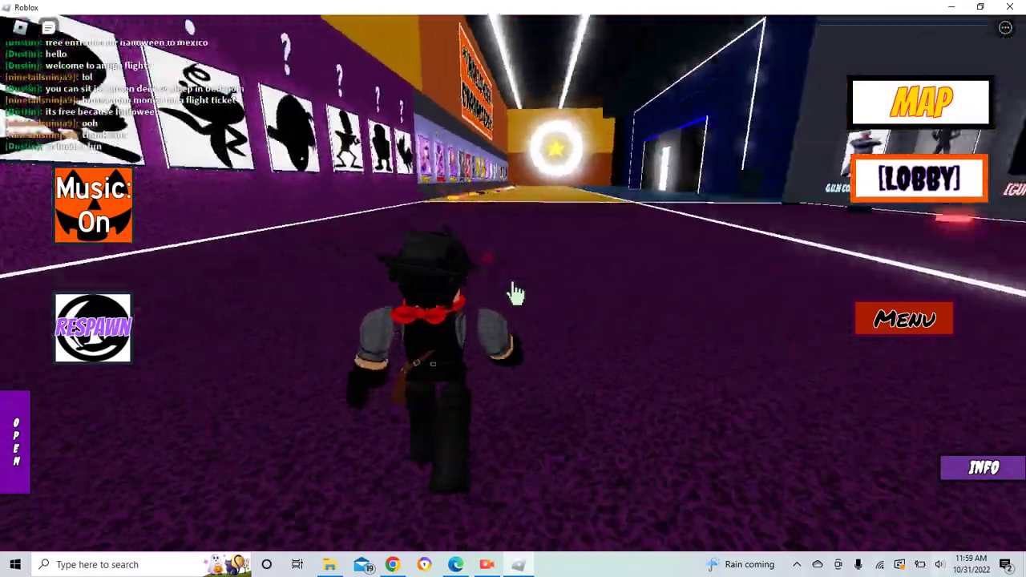
key("a")
key("d")
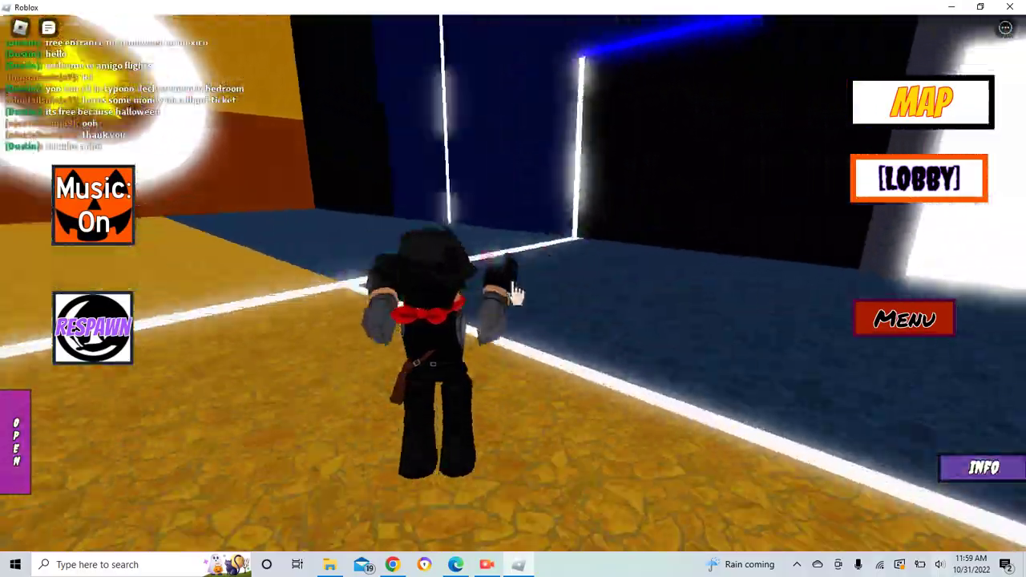
key("a")
key("a")
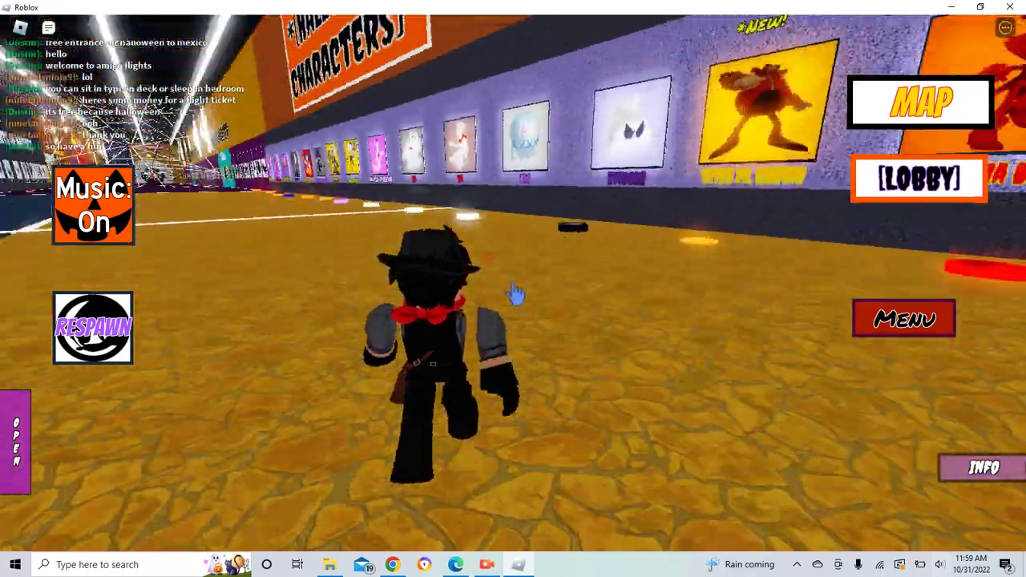
key("a")
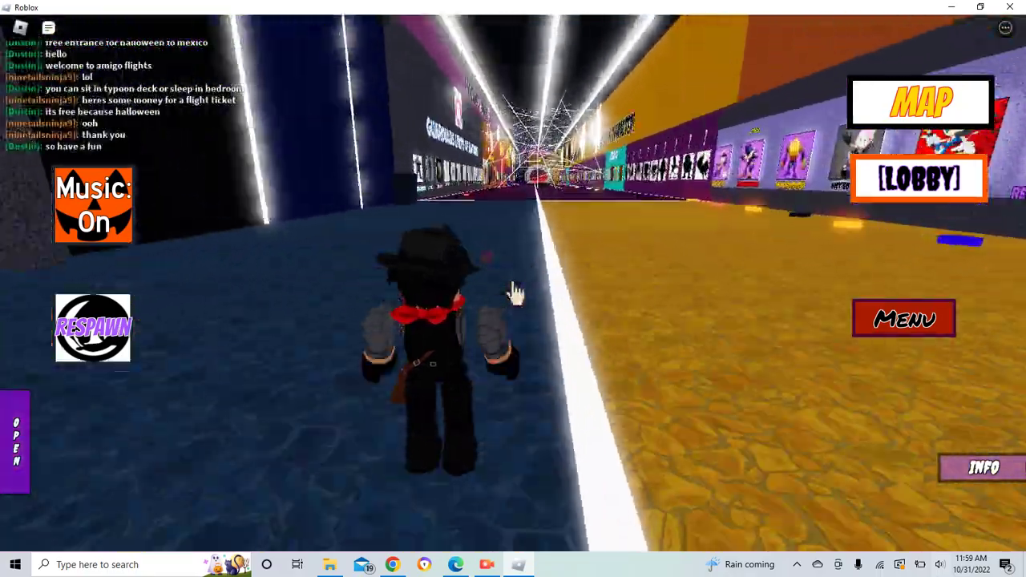
Run down the purple hallway through the portal and past the red ring to the Chao posters
key("w")
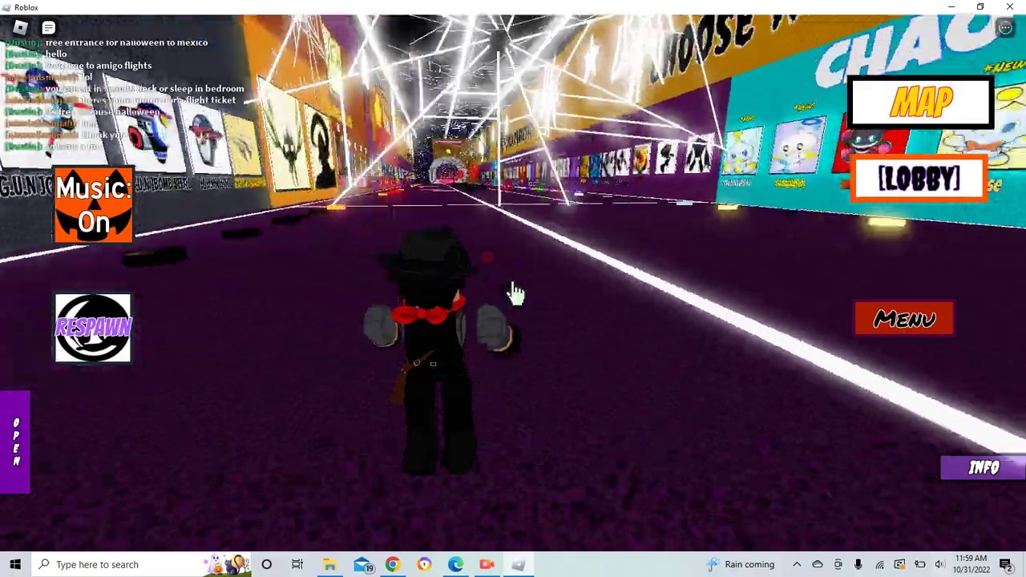
key("w")
key("w")
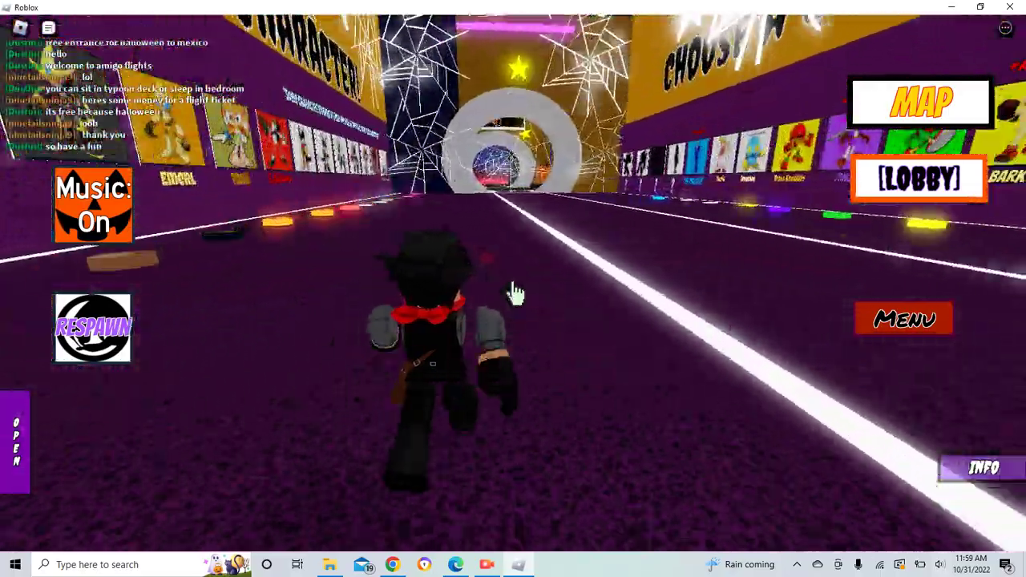
key("w")
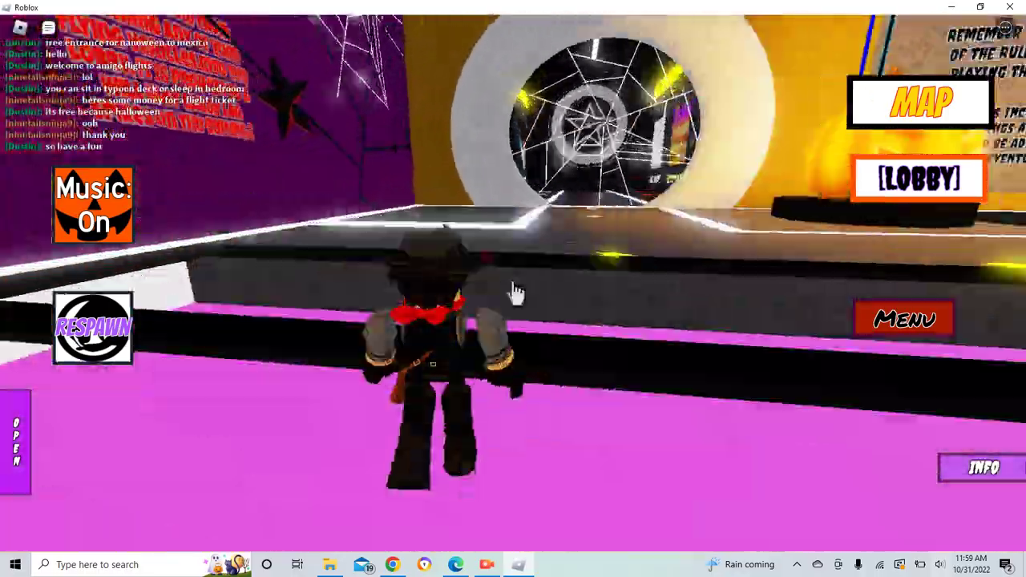
key("w")
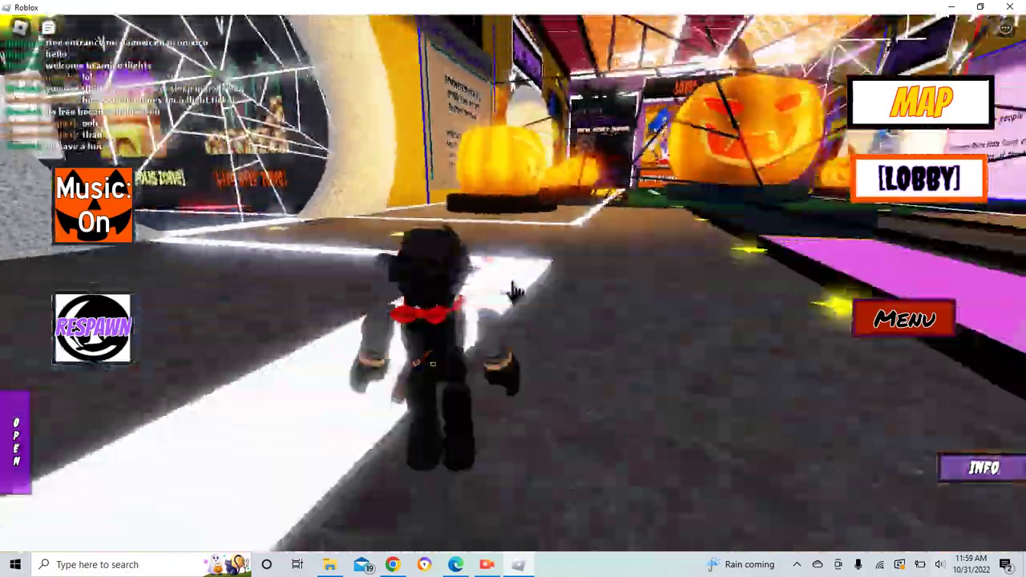
key("w")
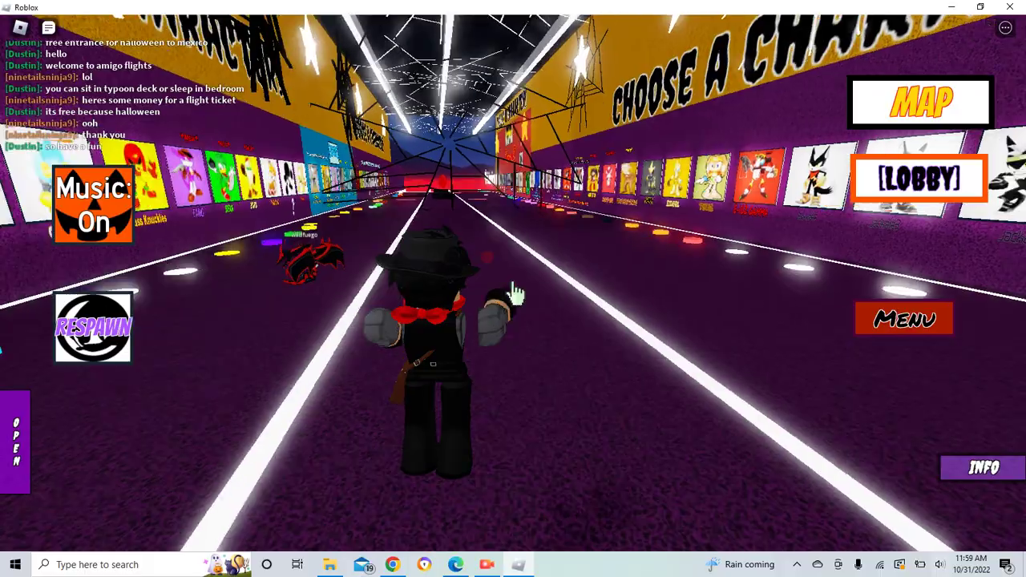
key("w")
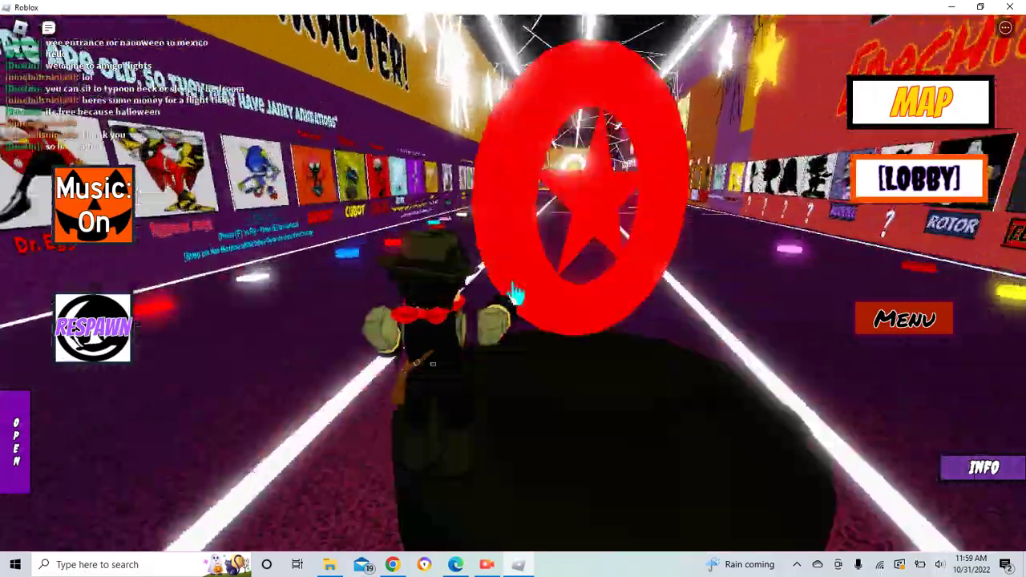
key("w")
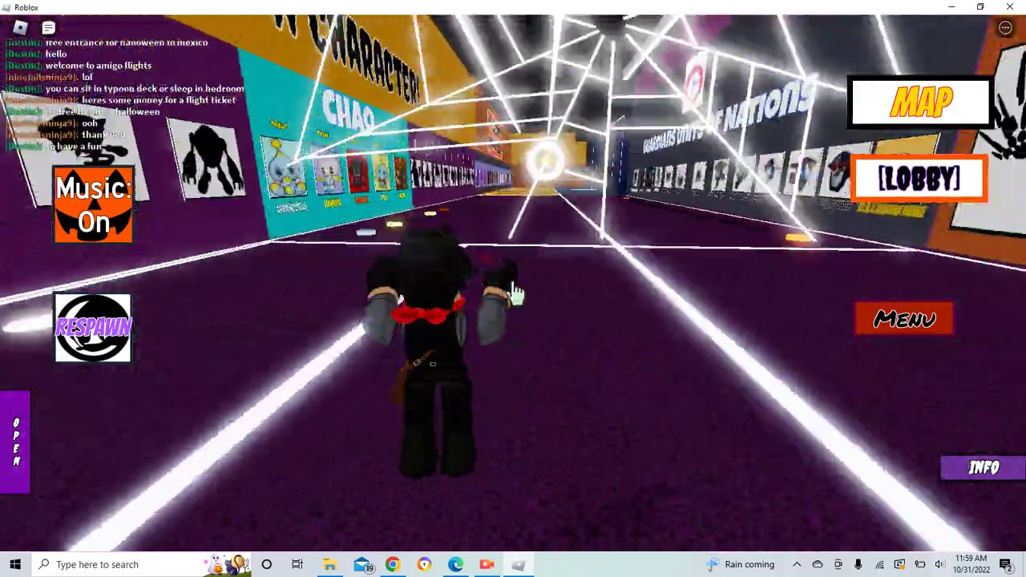
key("a")
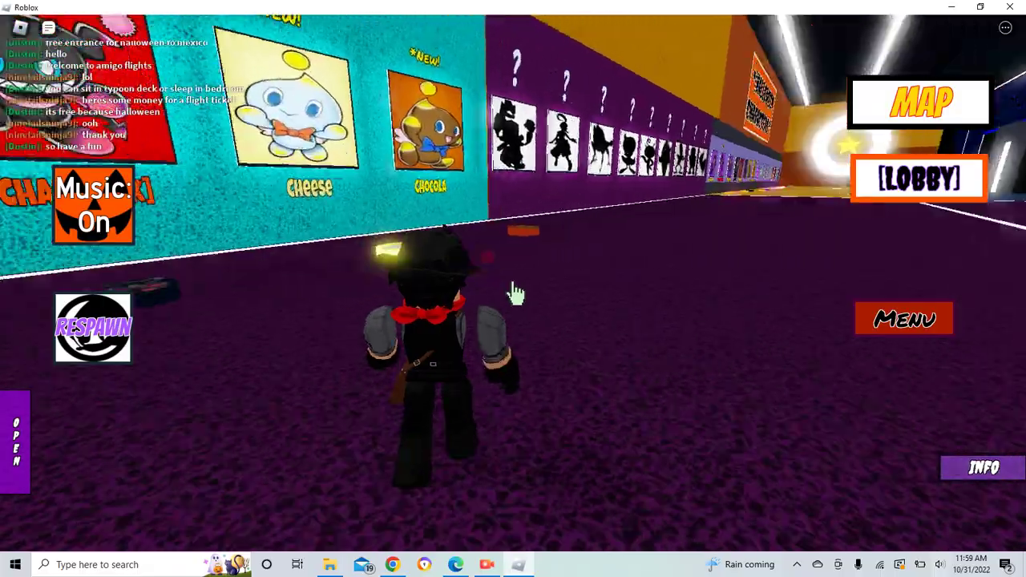
key("w")
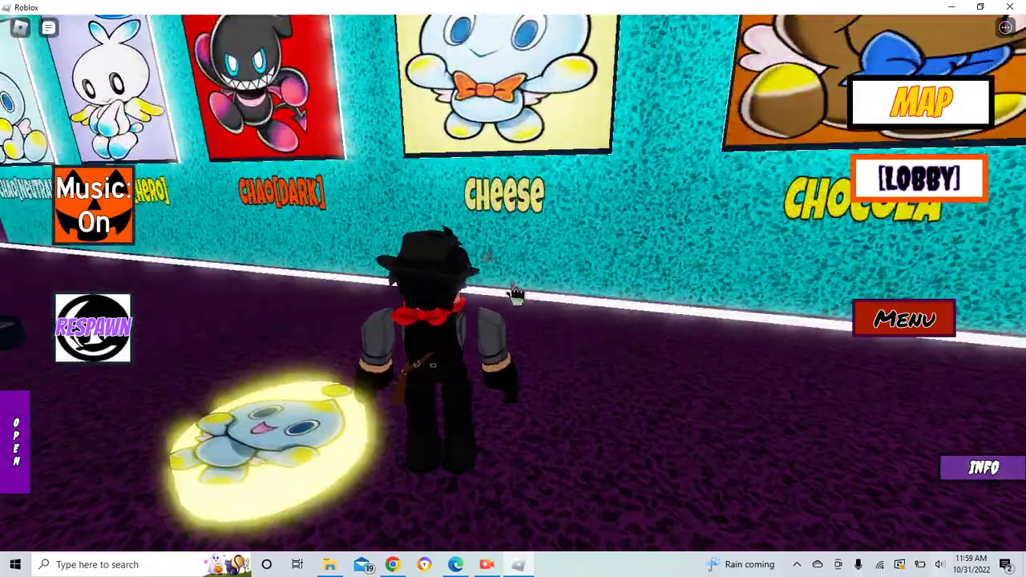
Step onto the Cheese pad on the Chao wall to morph into the Cheese Chao
key("d")
key("w")
key("d")
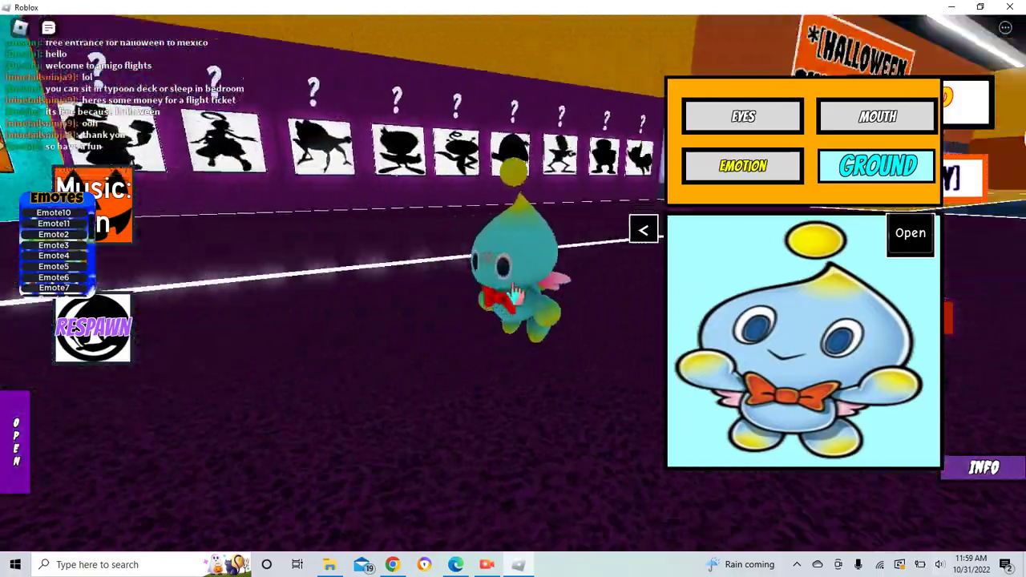
Walk the Chao through the tunnel and Halloween room into the yellow-striped corridor
key("Left")
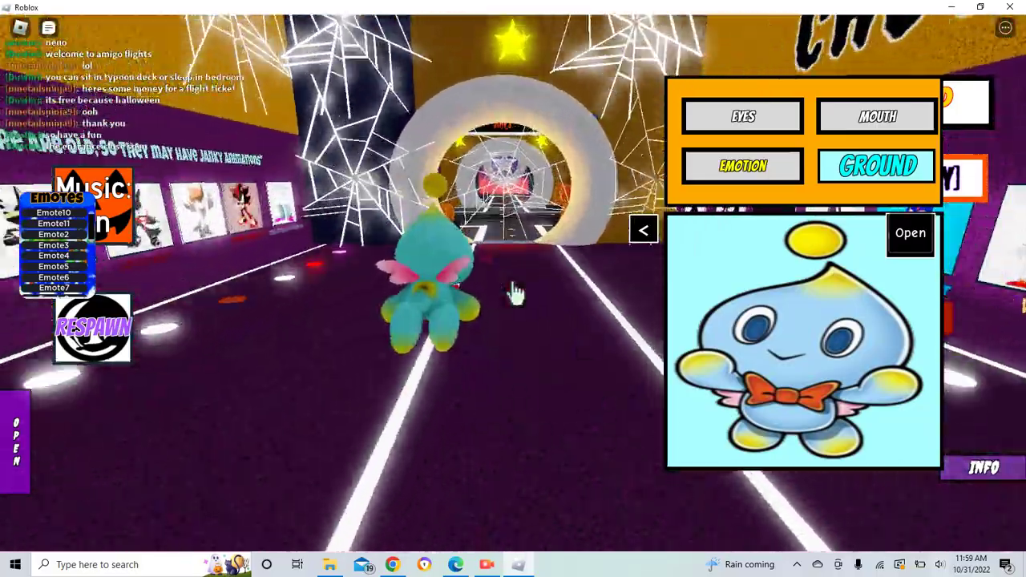
key("Up")
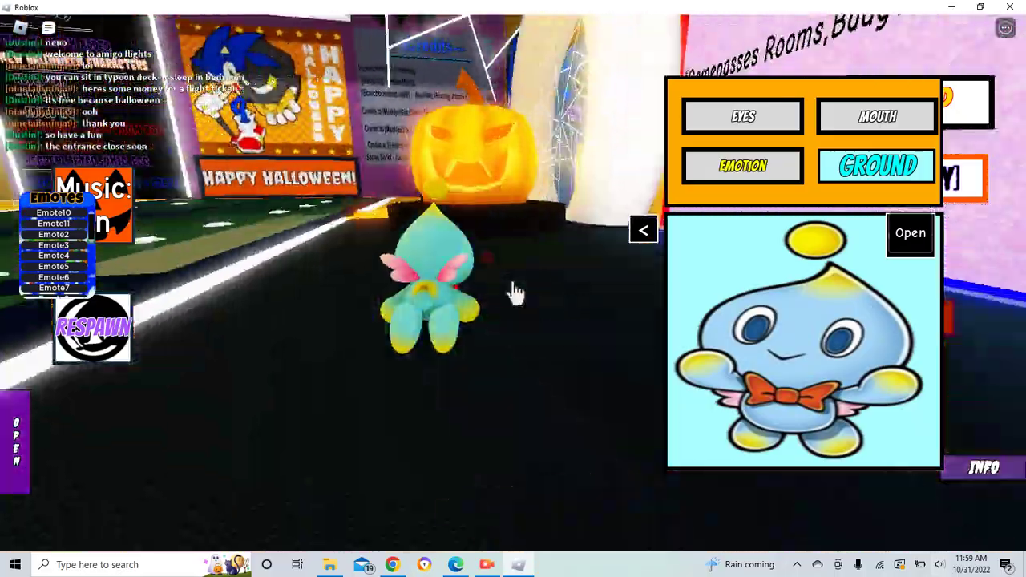
key("Left")
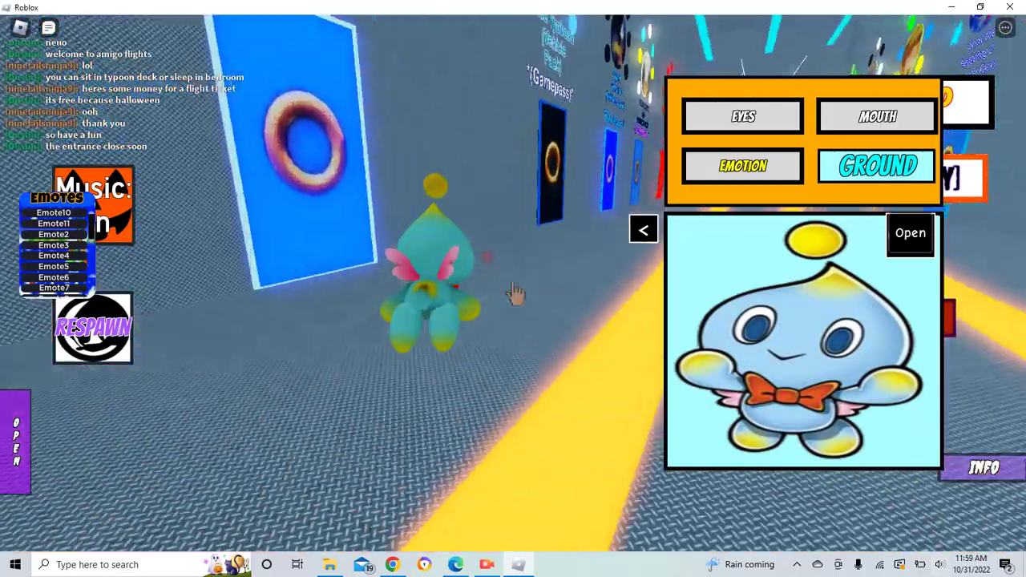
key("Up")
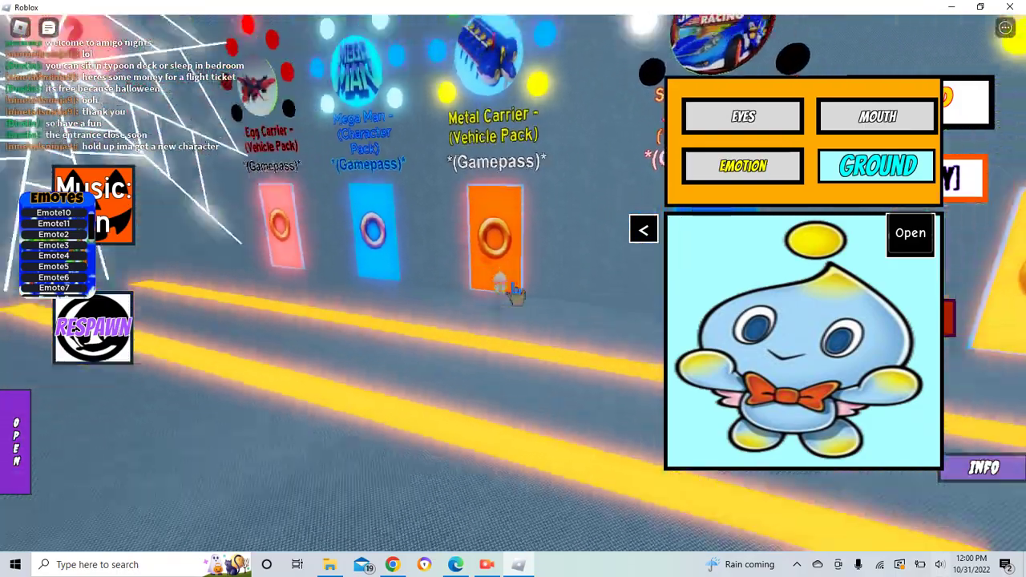
Walk past the Metal Carrier pad and step onto the Hyper Tornado pad to teleport
key("w")
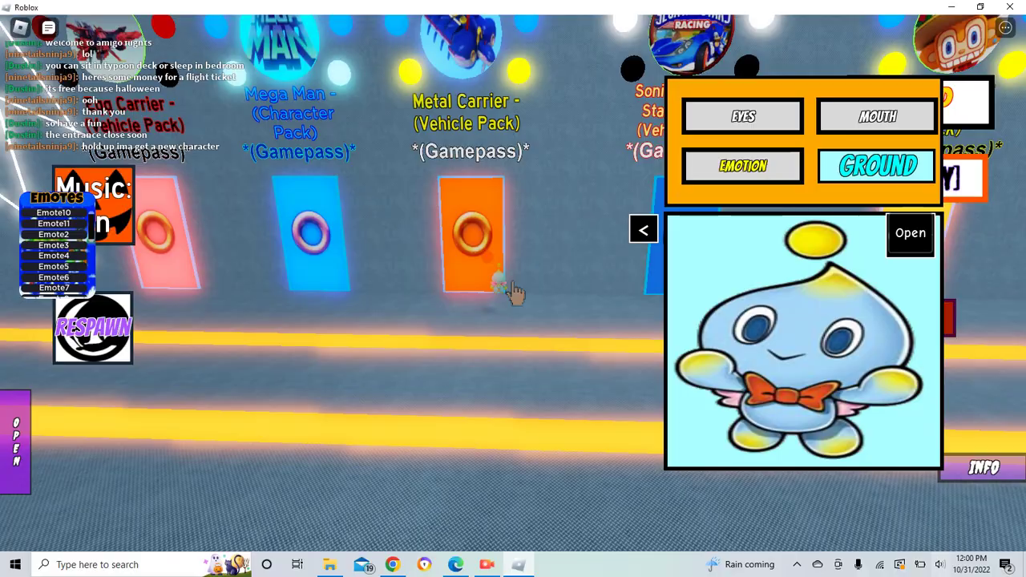
key("w")
key("Right")
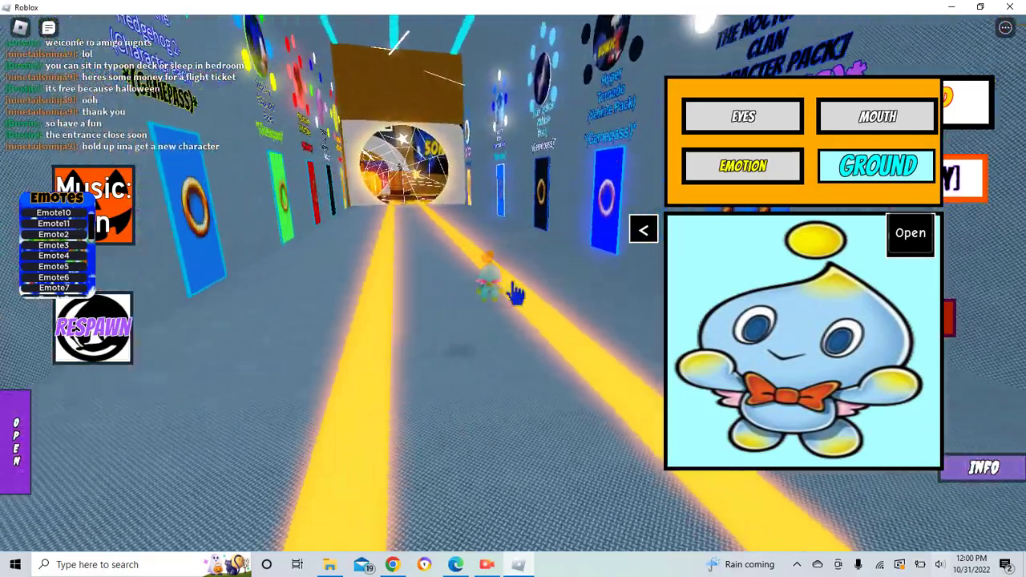
key("Right")
key("w")
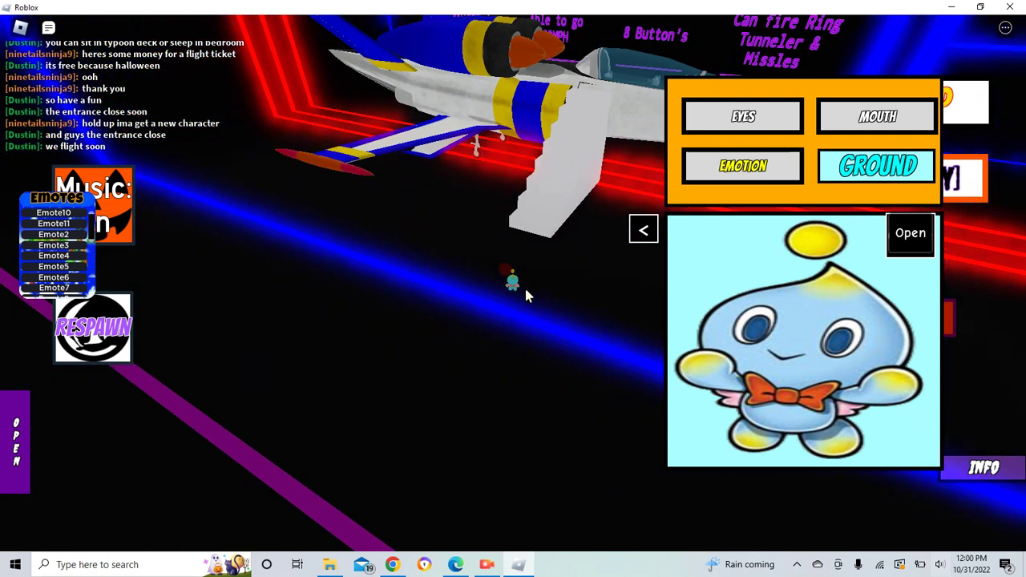
Turn on shift-lock and climb the white stairs onto the Tornado's fuselage
key("shift")
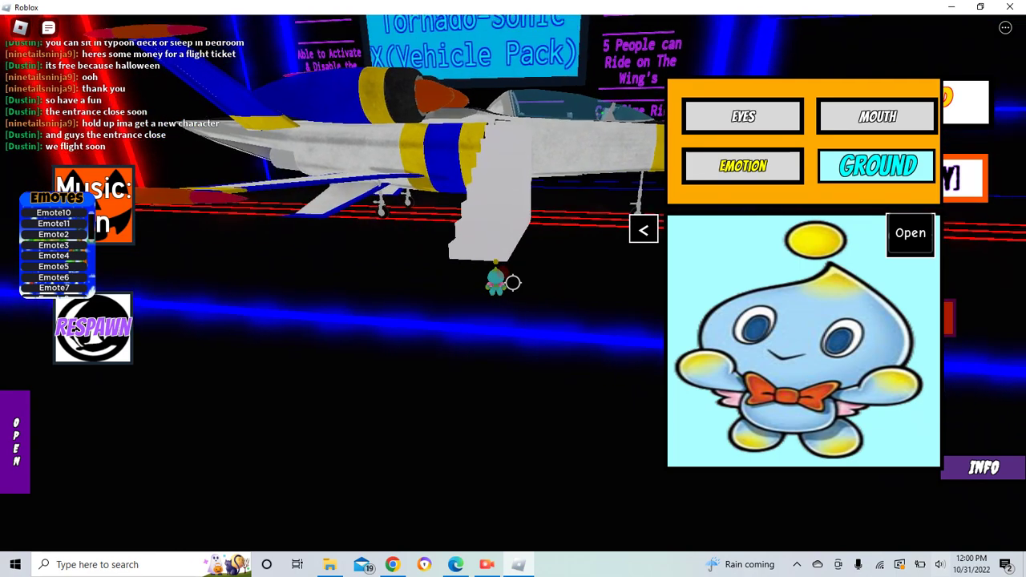
key("w")
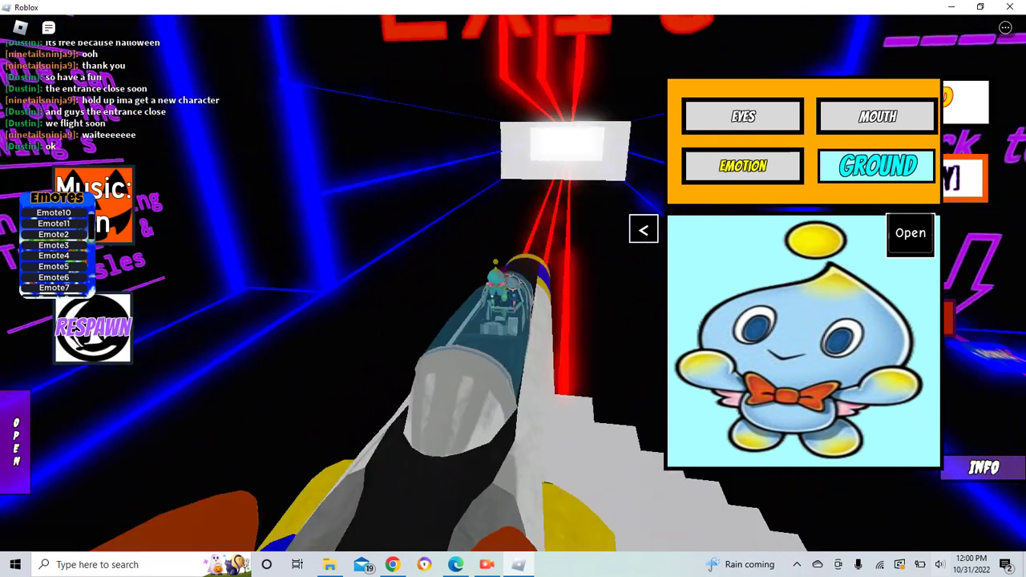
key("w")
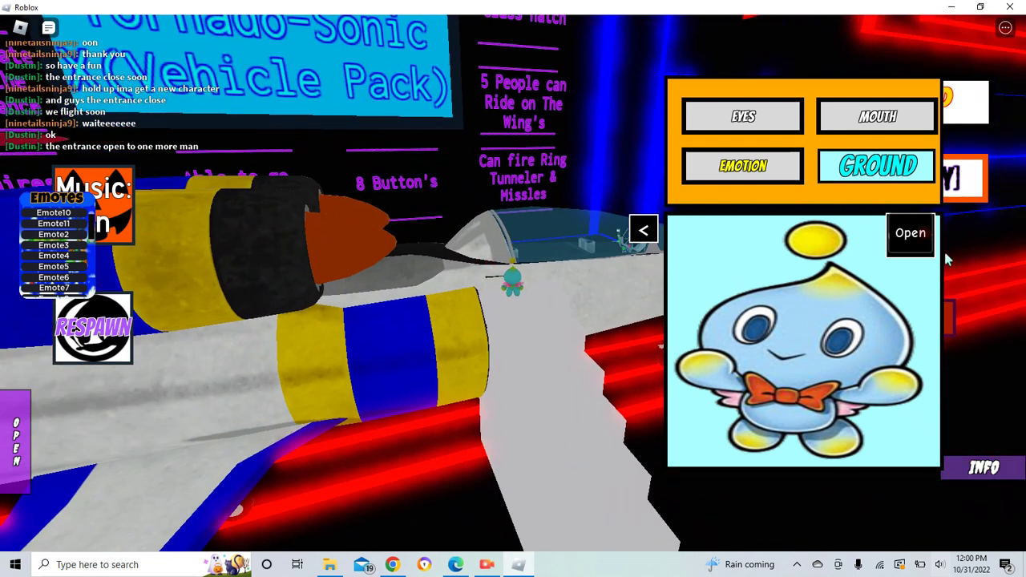
Close the Chao panel, toggle the Walk/Run menu twice, and climb into the cockpit seat
left_click(897, 244)
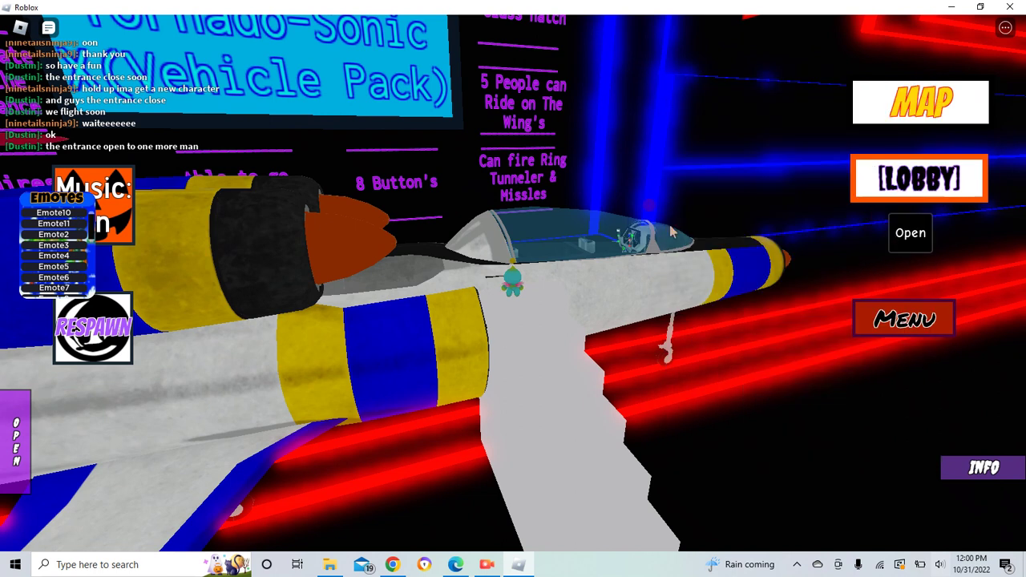
left_click(861, 330)
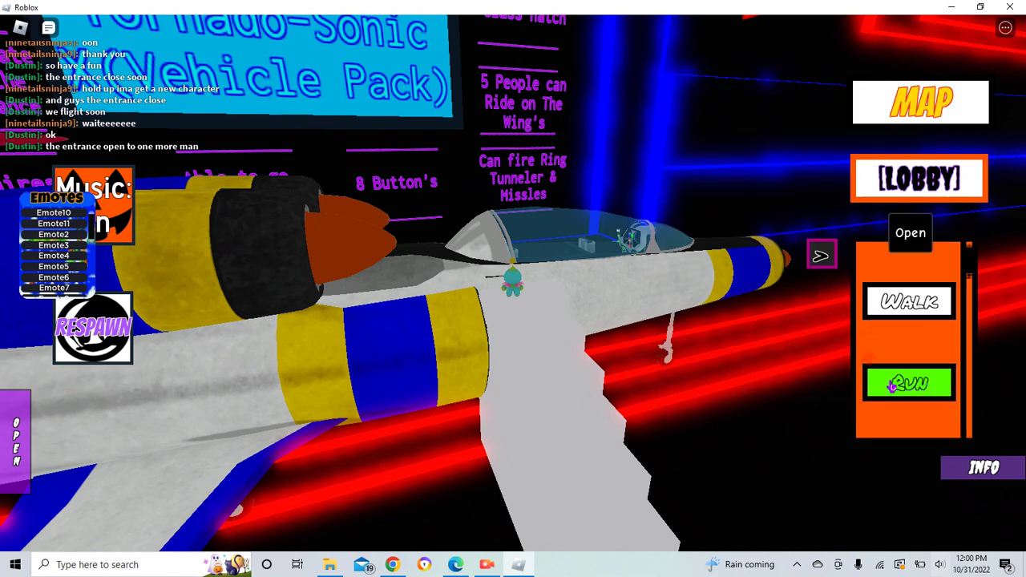
left_click(821, 258)
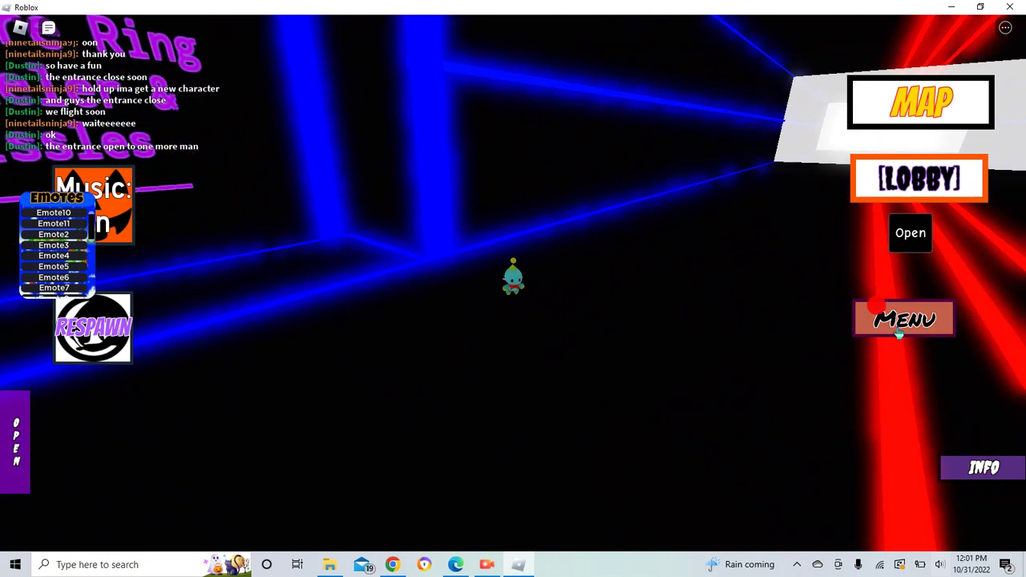
left_click(900, 333)
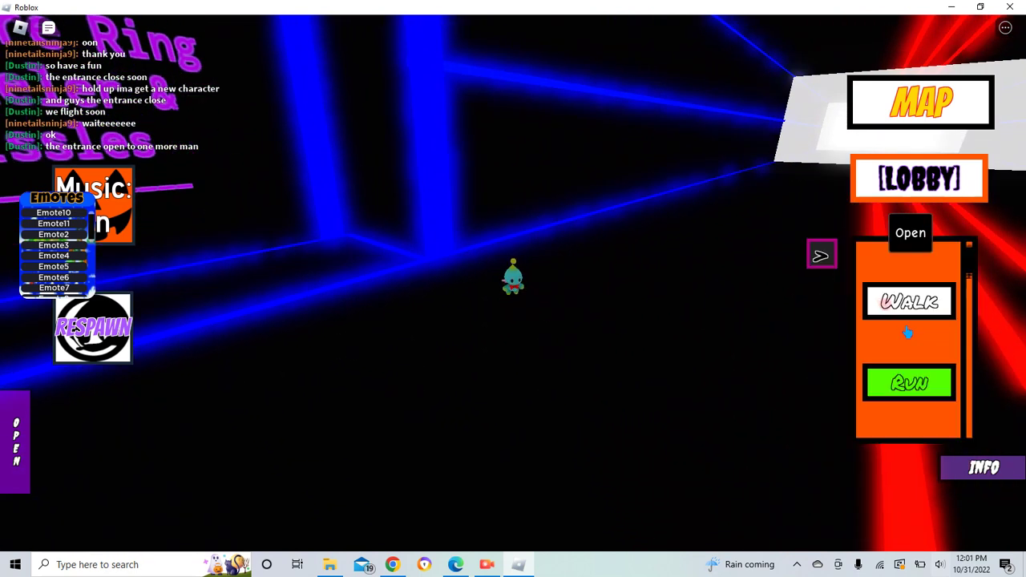
left_click(822, 258)
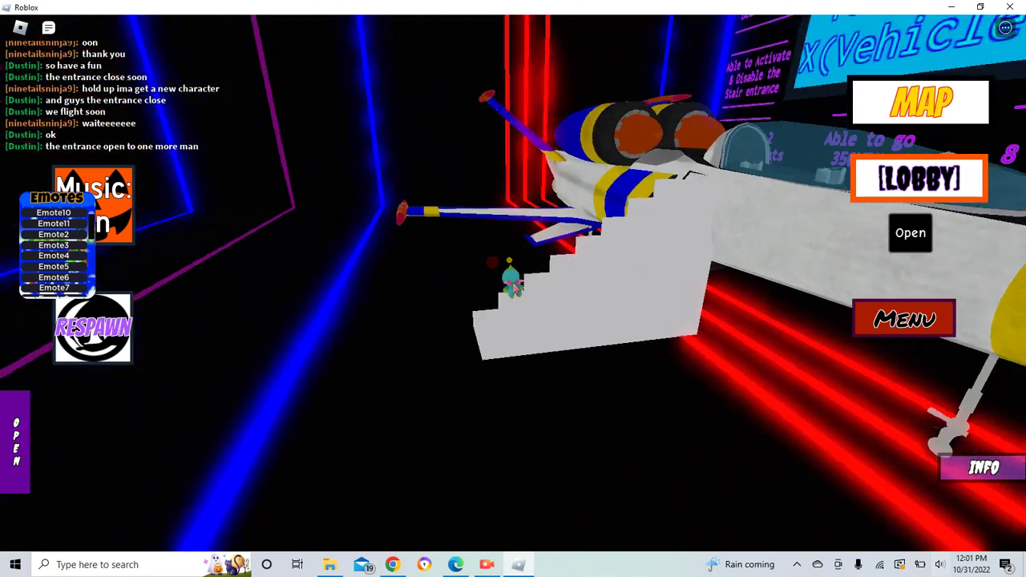
key("w")
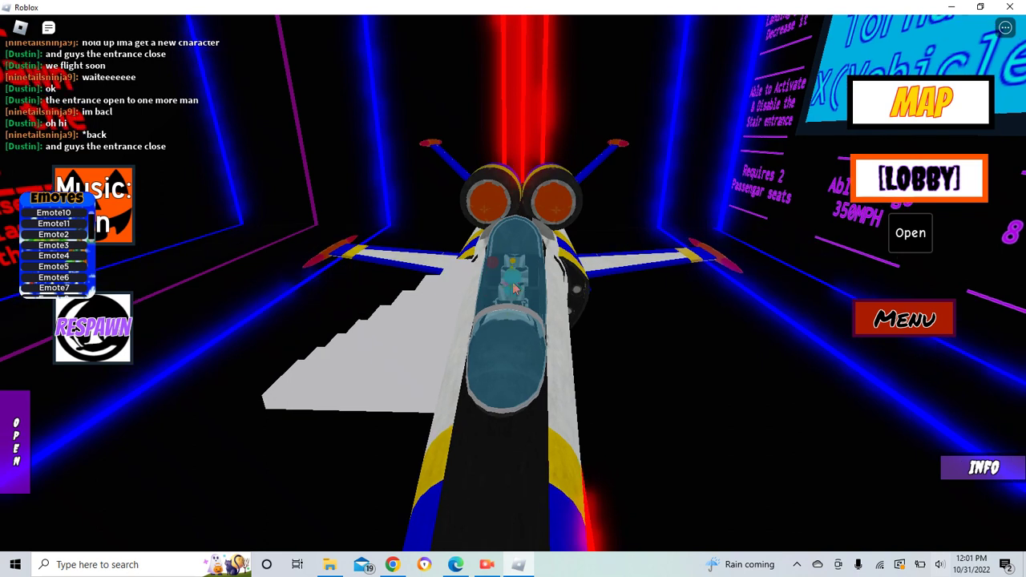
scroll(514, 288, "up", 5)
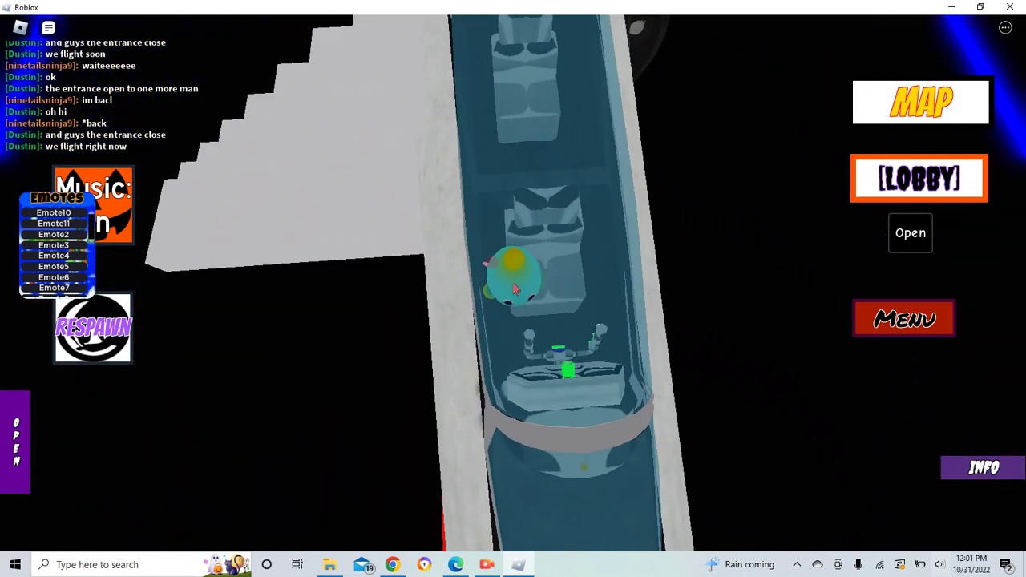
scroll(514, 289, "up", 5)
scroll(514, 289, "up", 5)
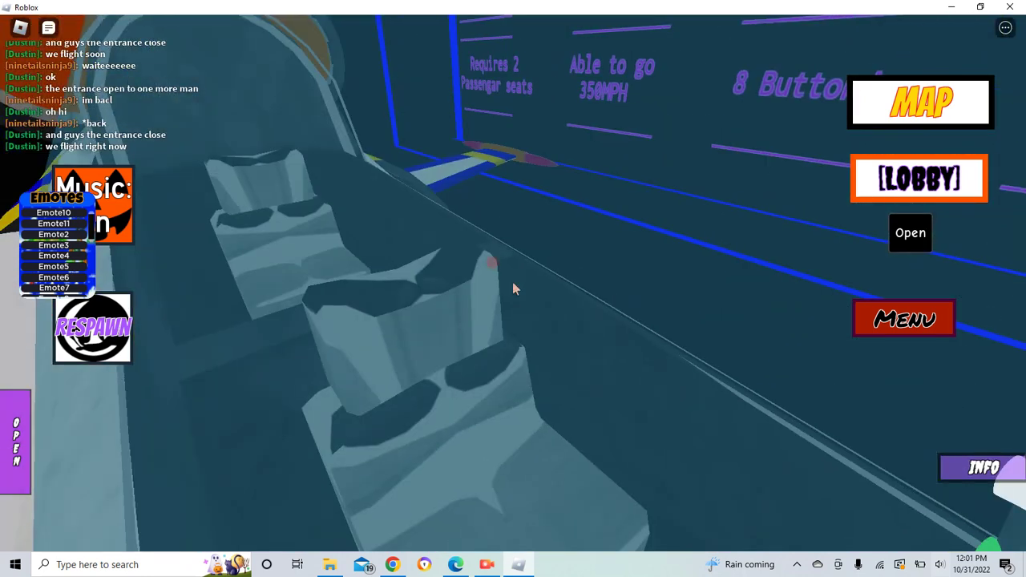
key("Right")
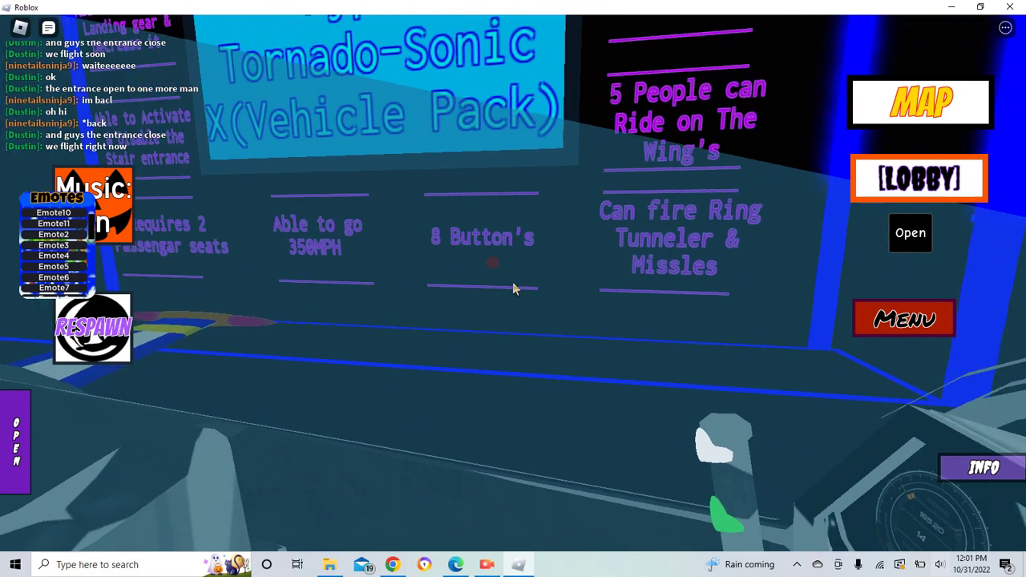
scroll(514, 289, "down", 3)
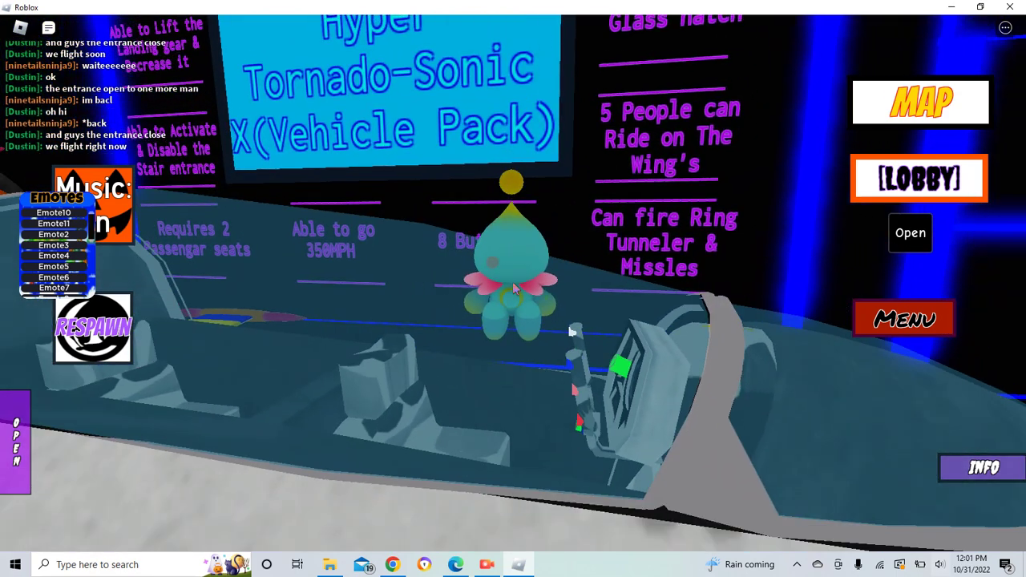
key("Right")
key("Right")
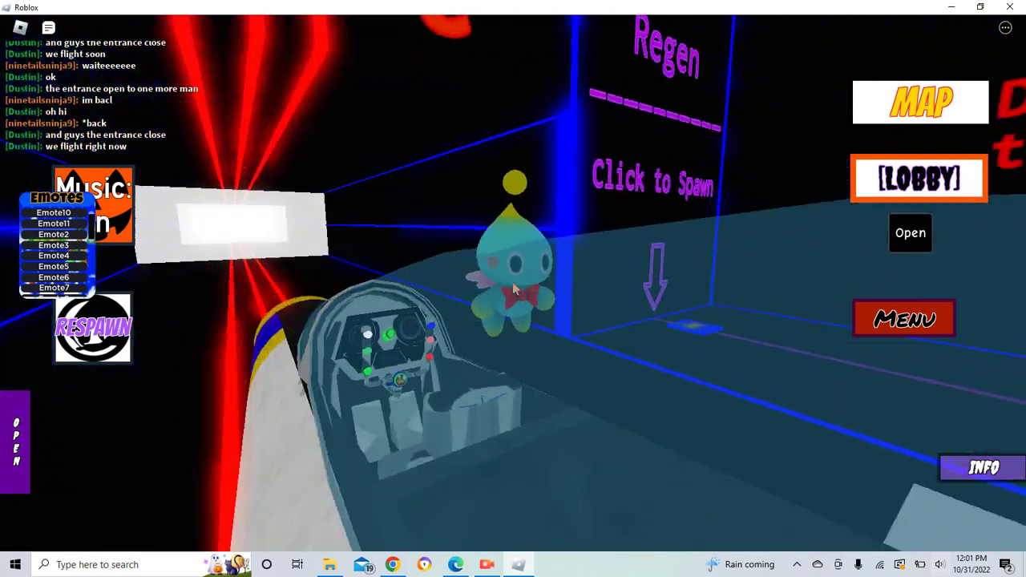
key("Right")
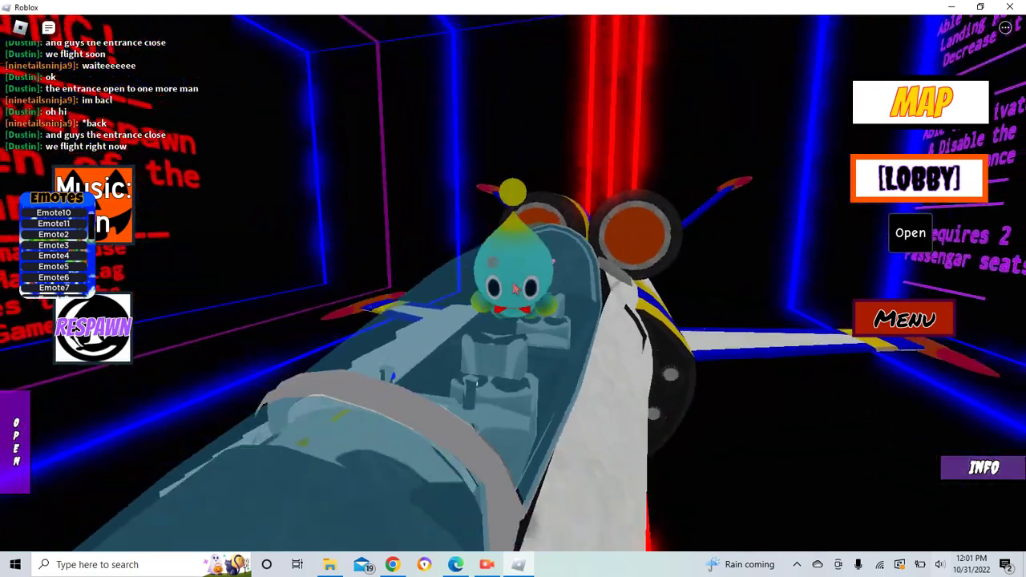
key("Right")
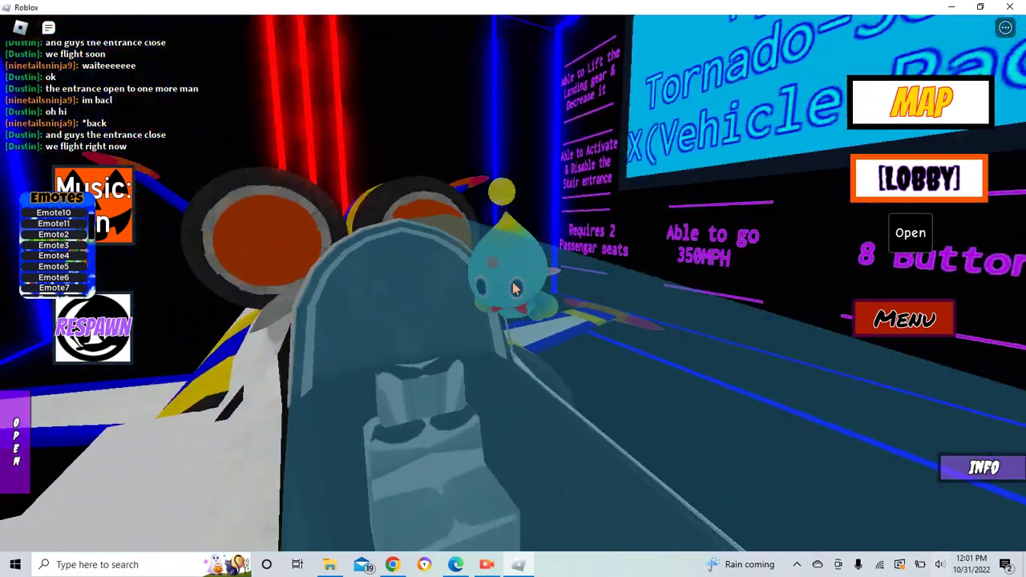
key("Right")
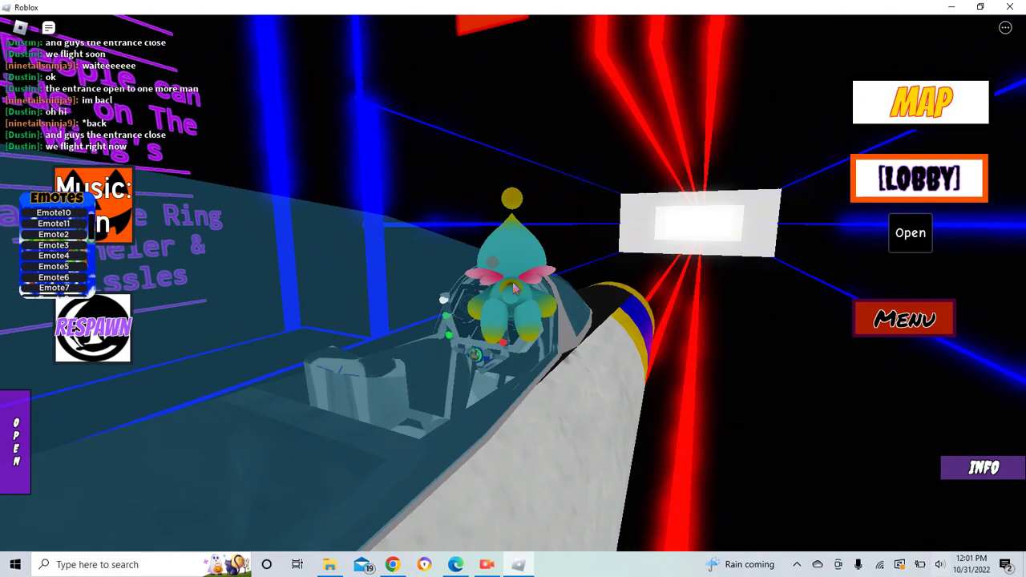
key("Right")
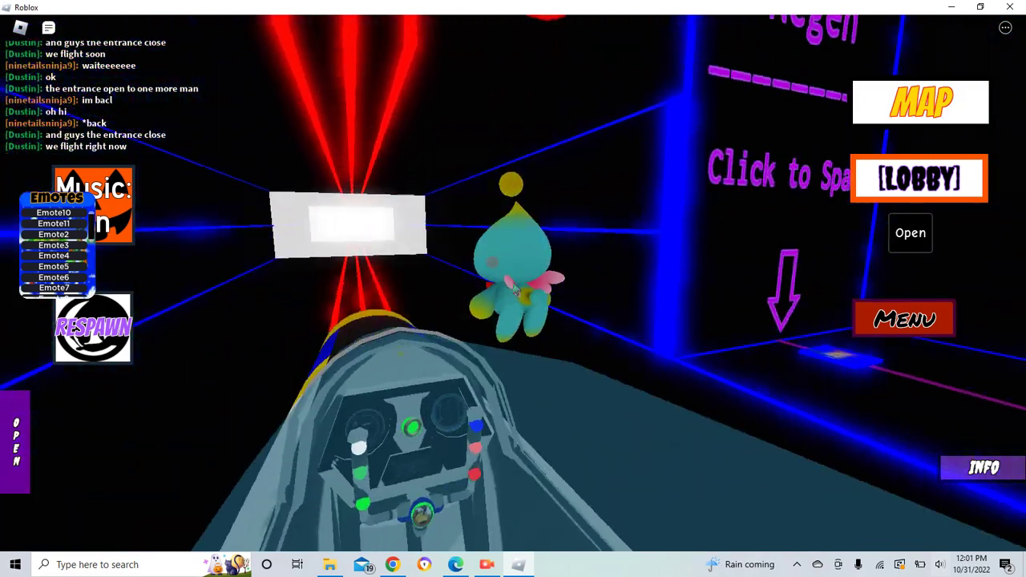
key("Right")
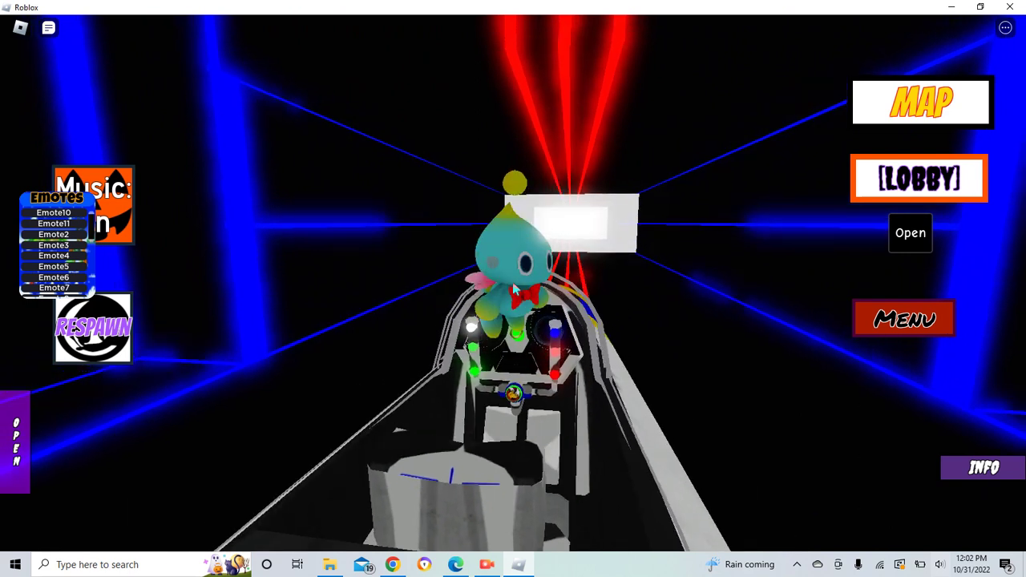
key("Right")
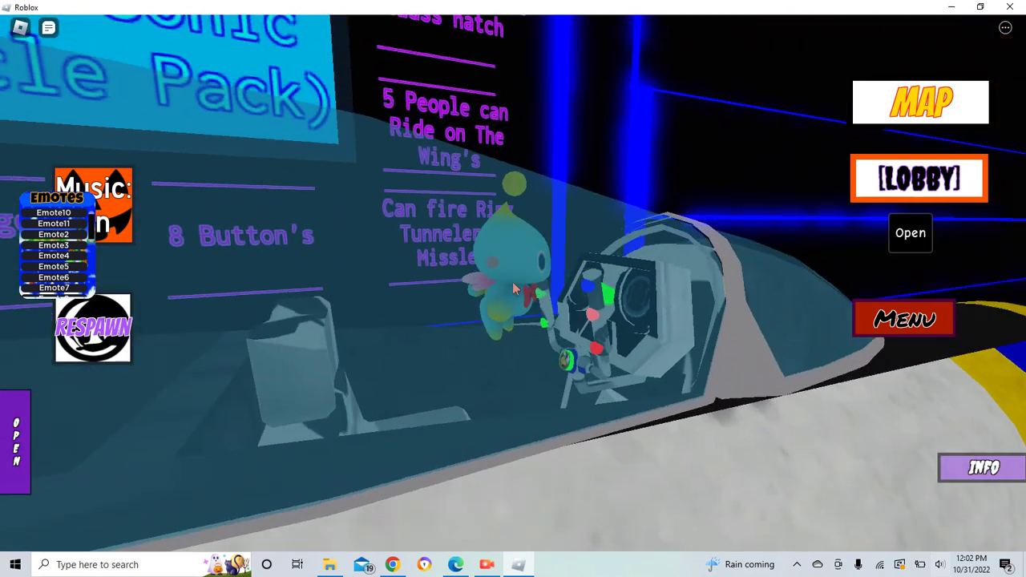
key("Right")
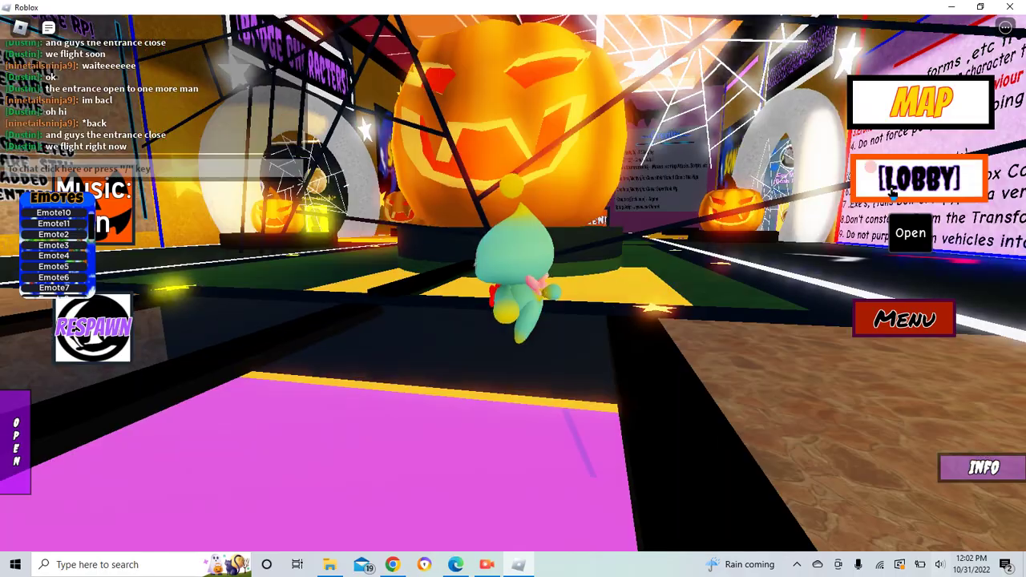
Walk the Chao through the lobby into the Choose a Character hall and back out
key("w")
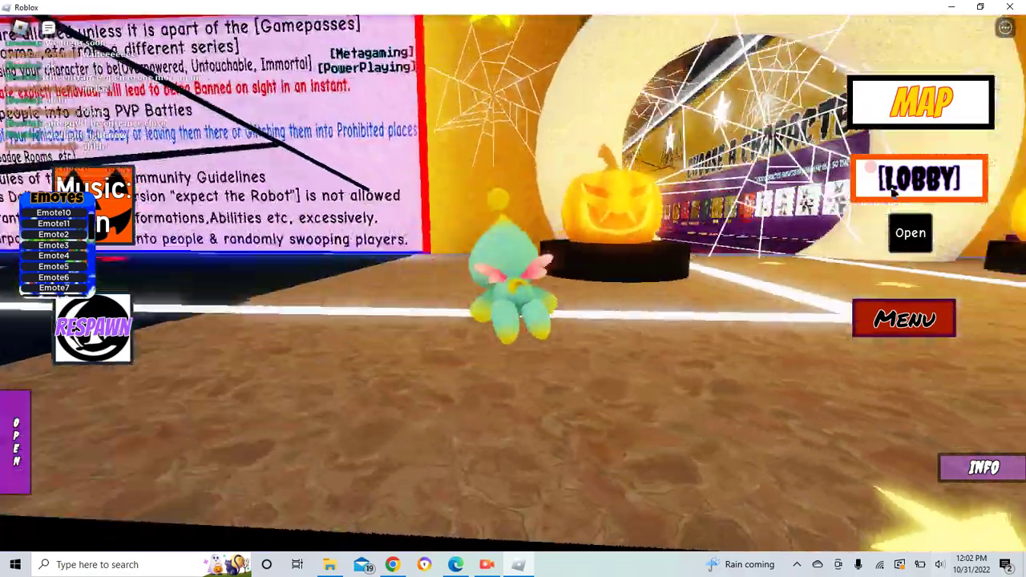
key("shift")
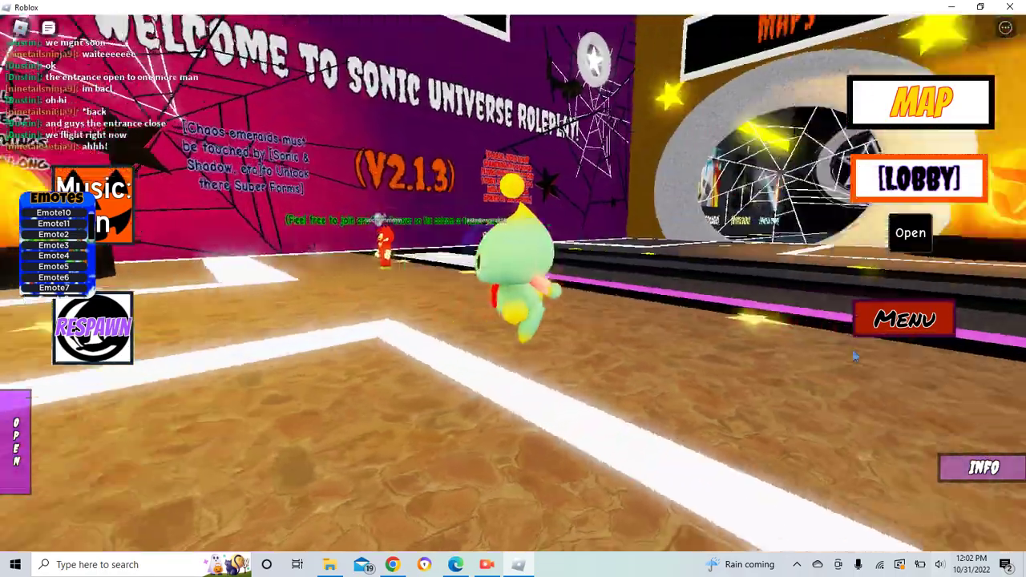
key("w")
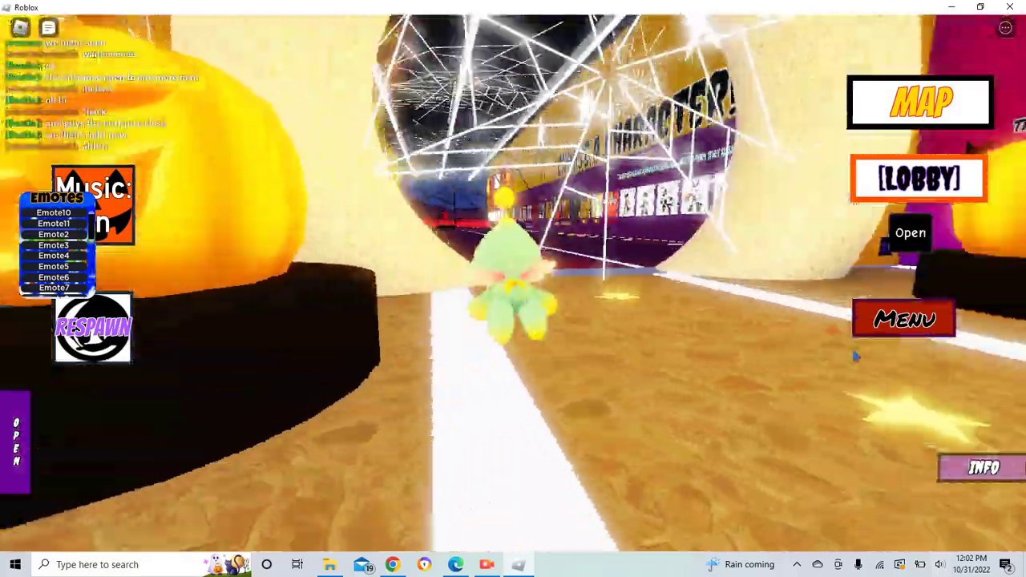
key("w")
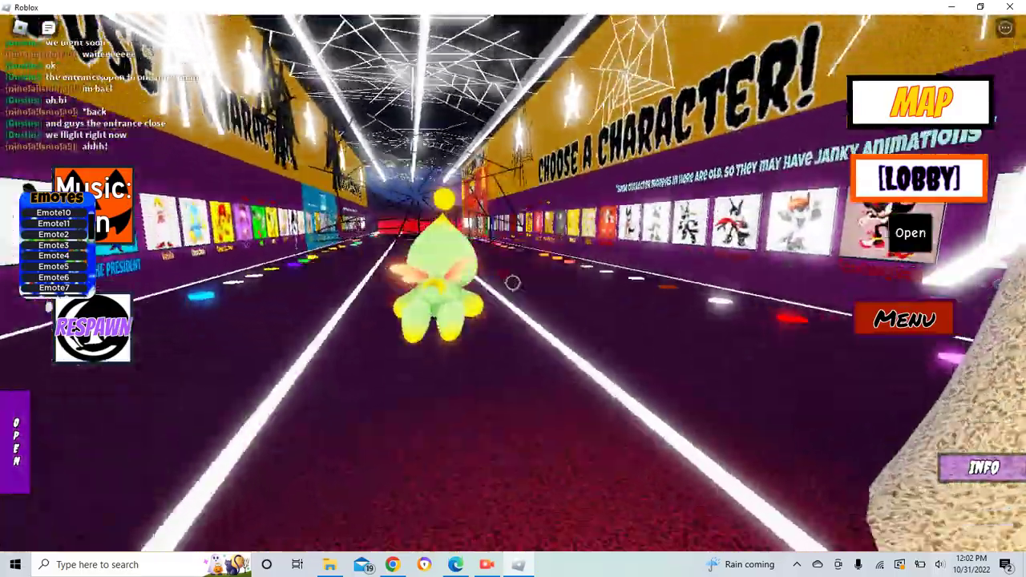
key("w")
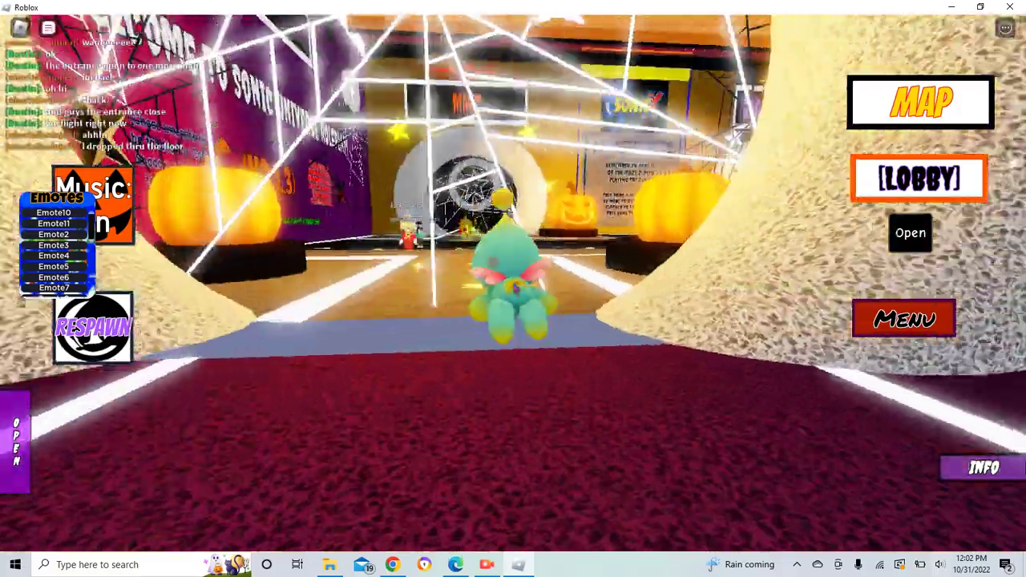
key("w")
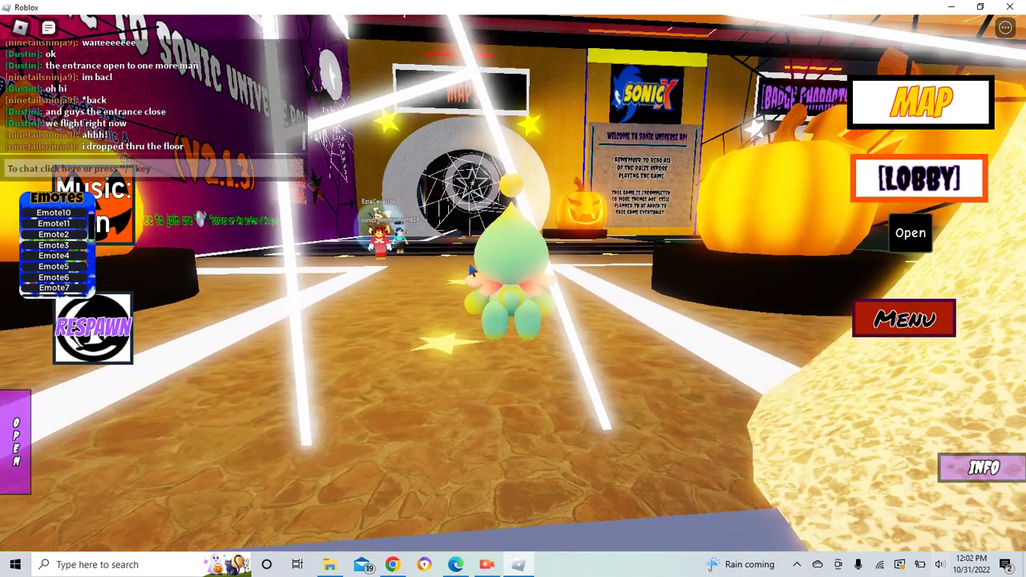
Toggle the Walk/Run panel, enter the grey badge room, and respawn as the regular avatar
left_click(866, 317)
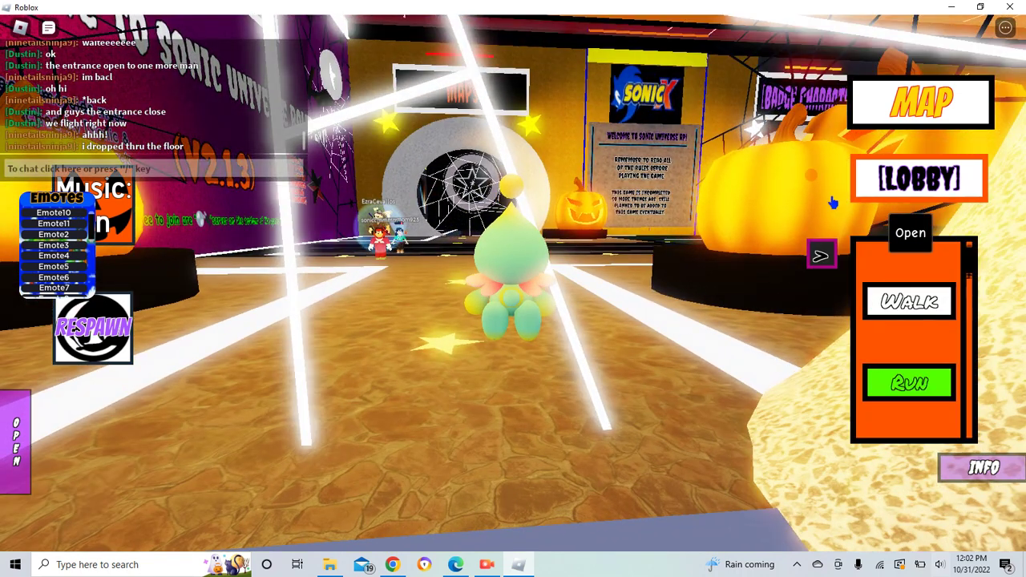
left_click(821, 255)
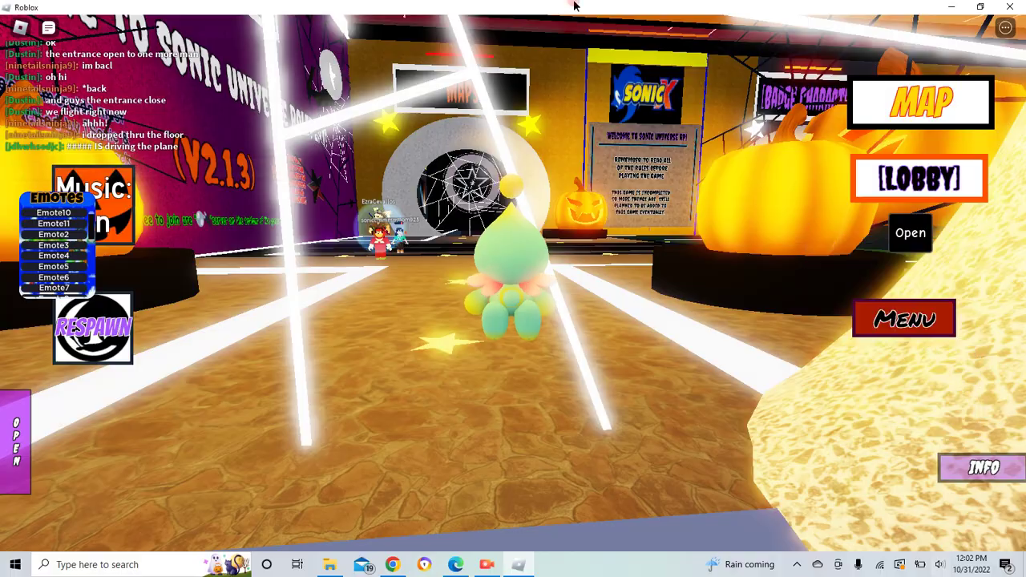
key("w")
key("w")
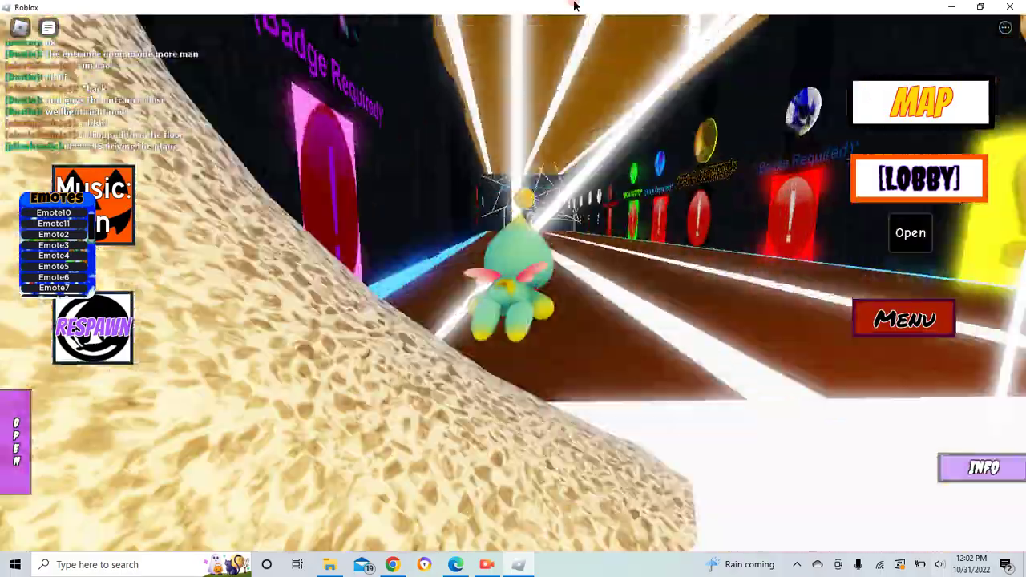
key("d")
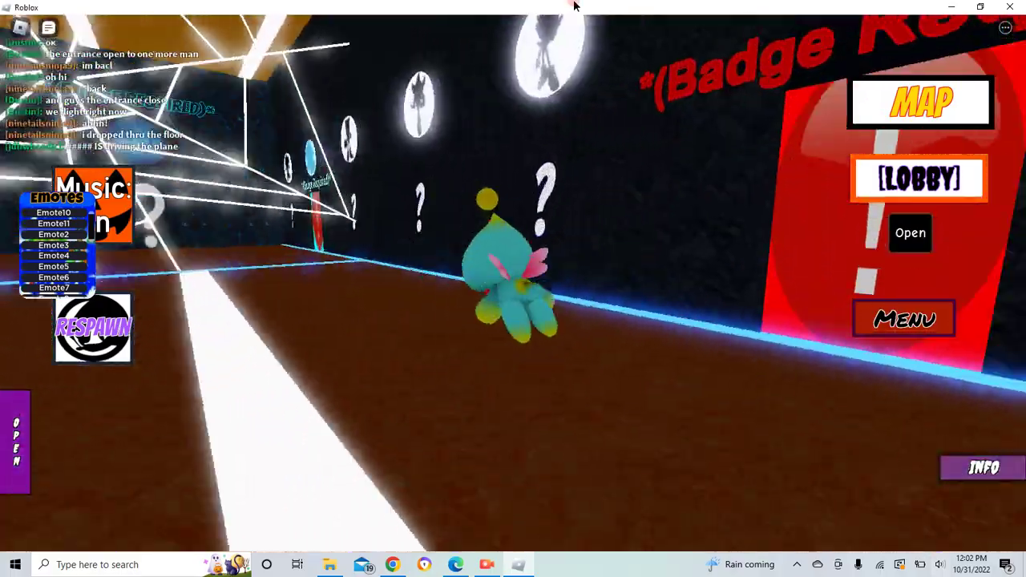
key("w")
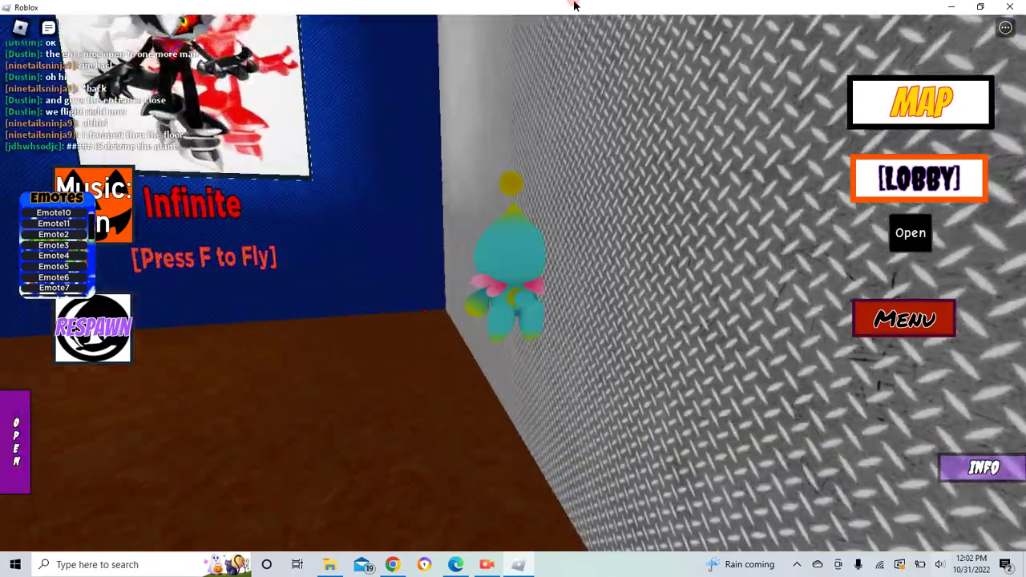
key("d")
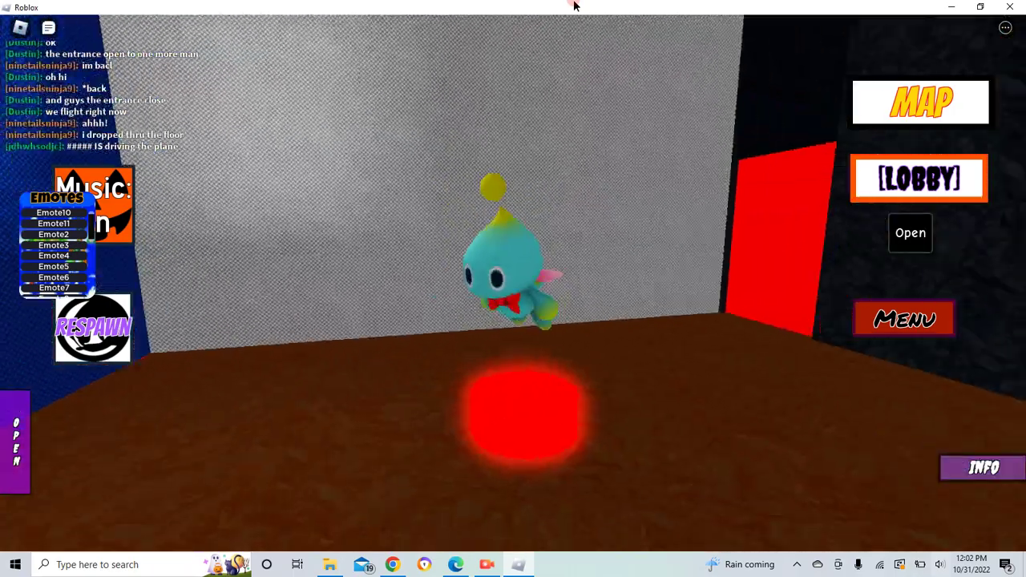
left_click(105, 358)
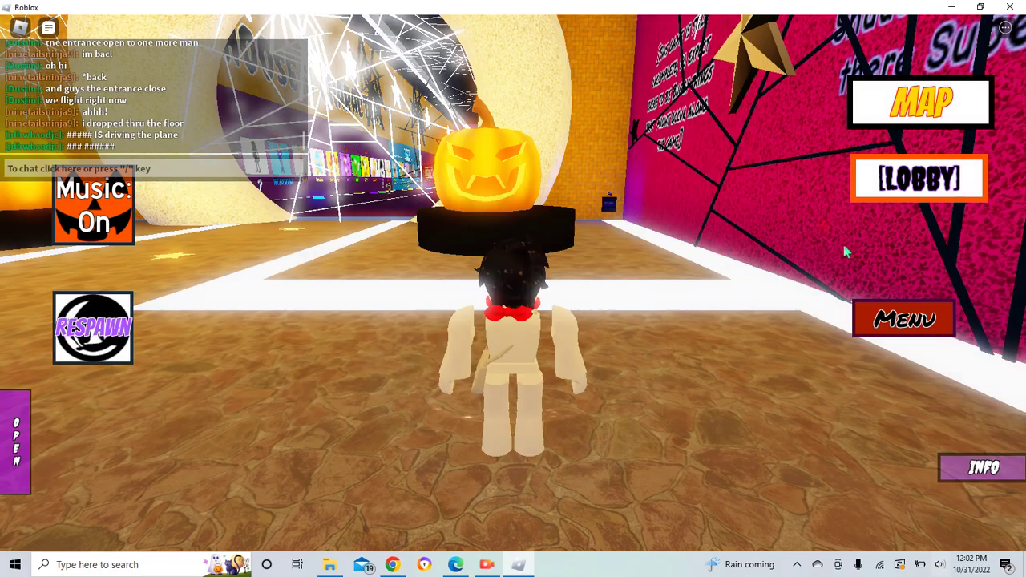
Toggle the Walk/Run panel and go through the giant pumpkin portal into the dark corridor
key("a")
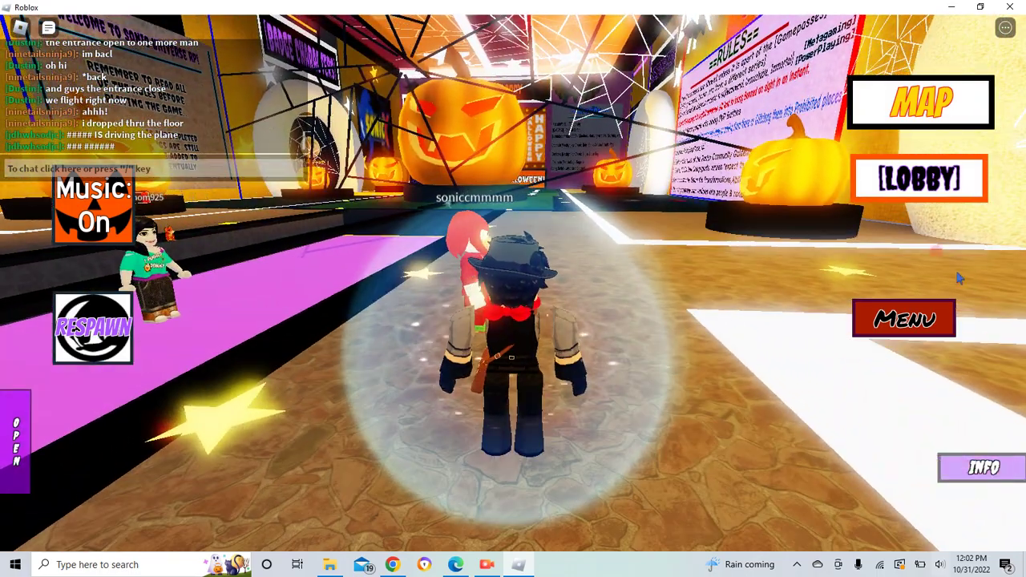
left_click(928, 314)
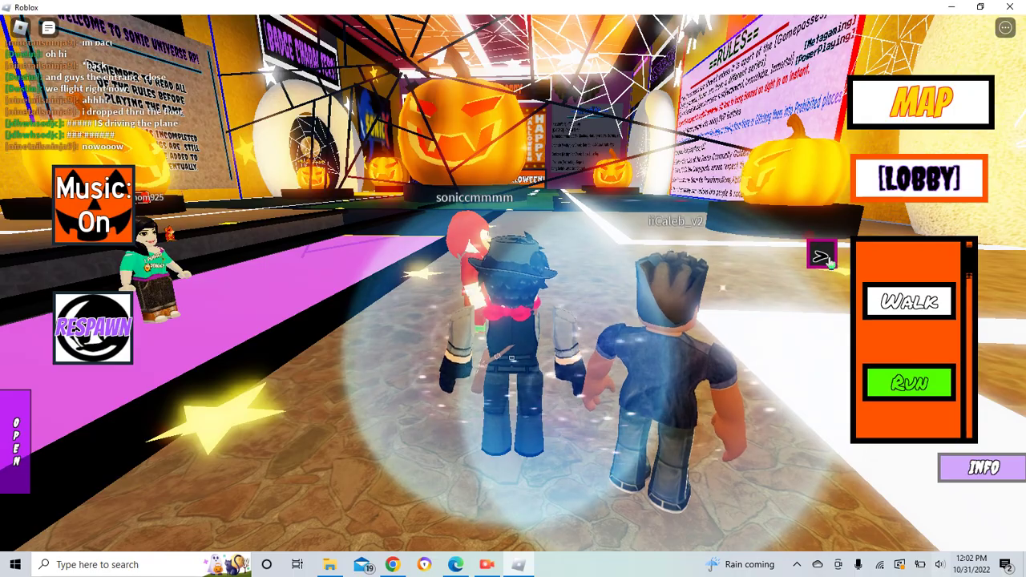
left_click(826, 261)
key("w")
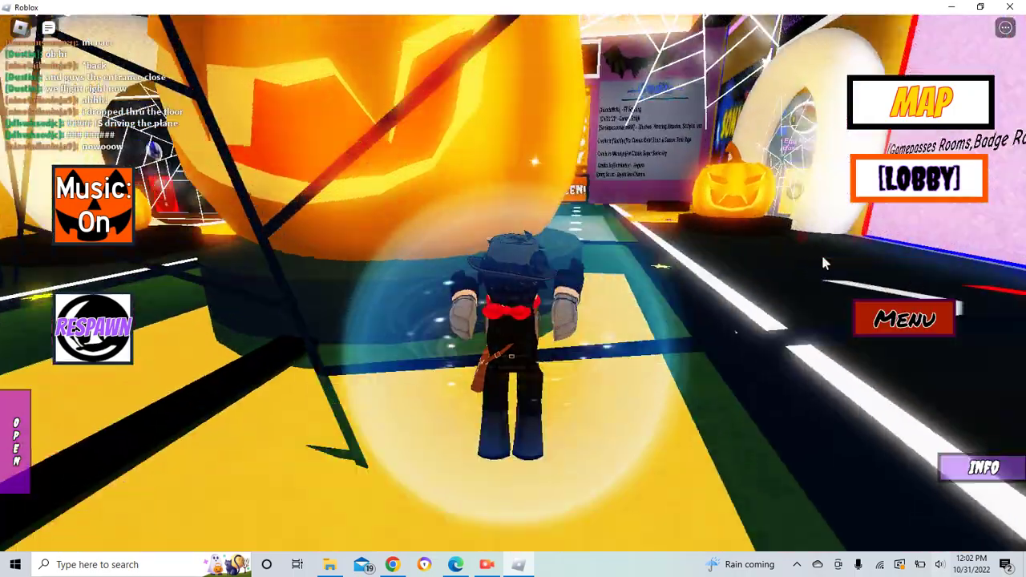
key("w")
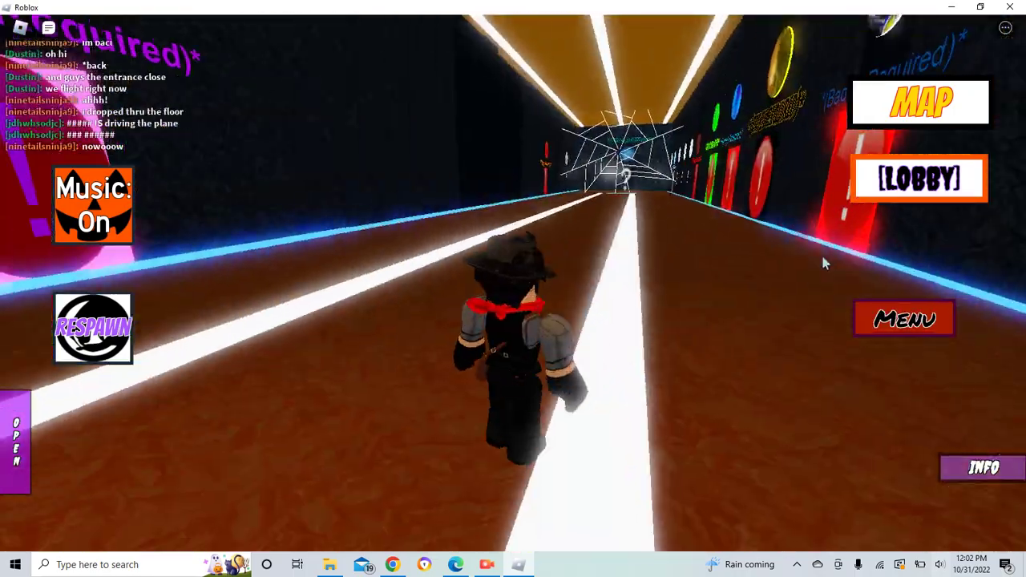
Pass through the red Badge Required door to morph, and show the power and colour options
key("d")
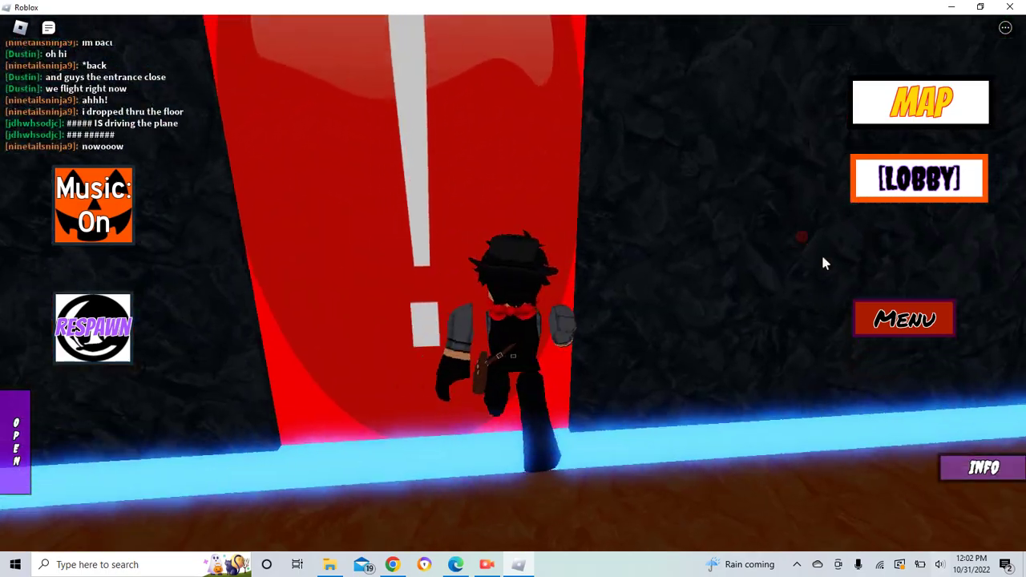
key("s")
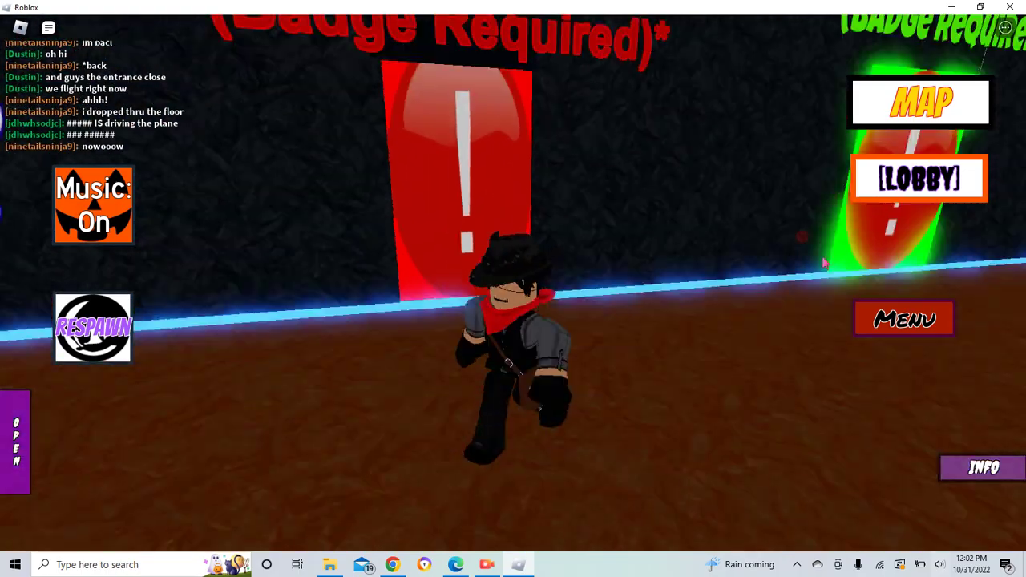
key("w")
key("w")
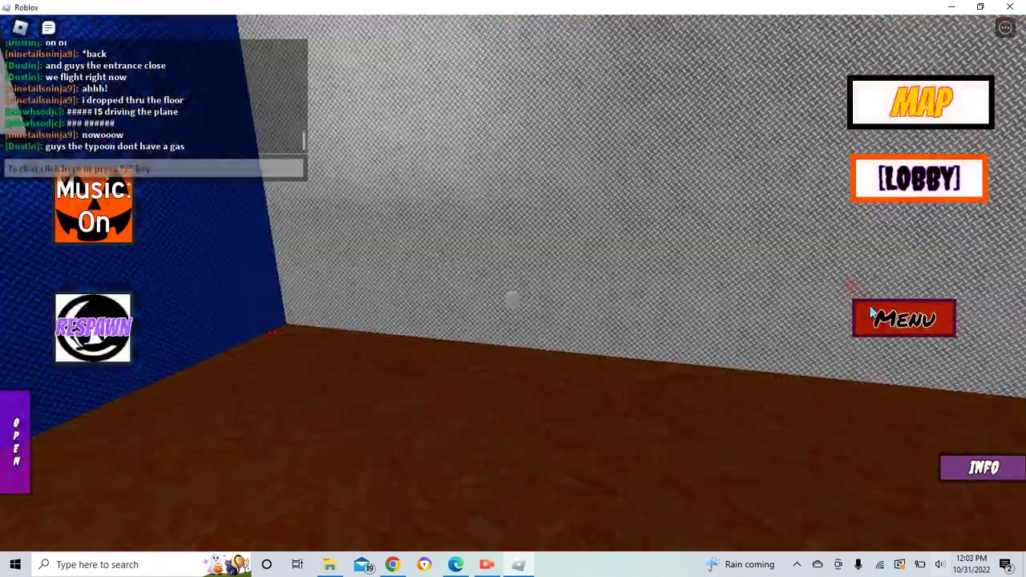
left_click(873, 315)
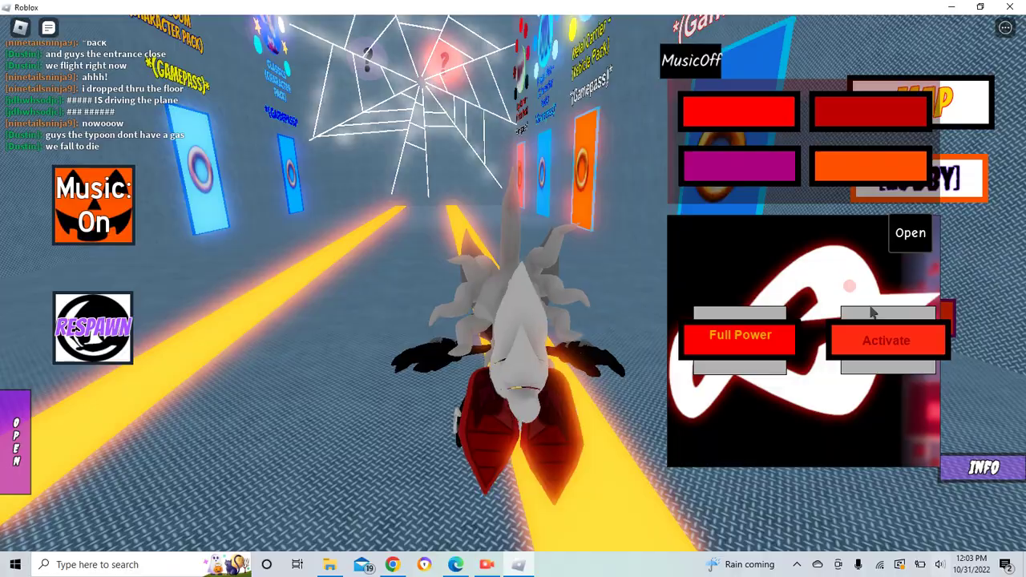
Walk Infinite through the blue portal, close the power panel, and sit in the pilot seat
key("w")
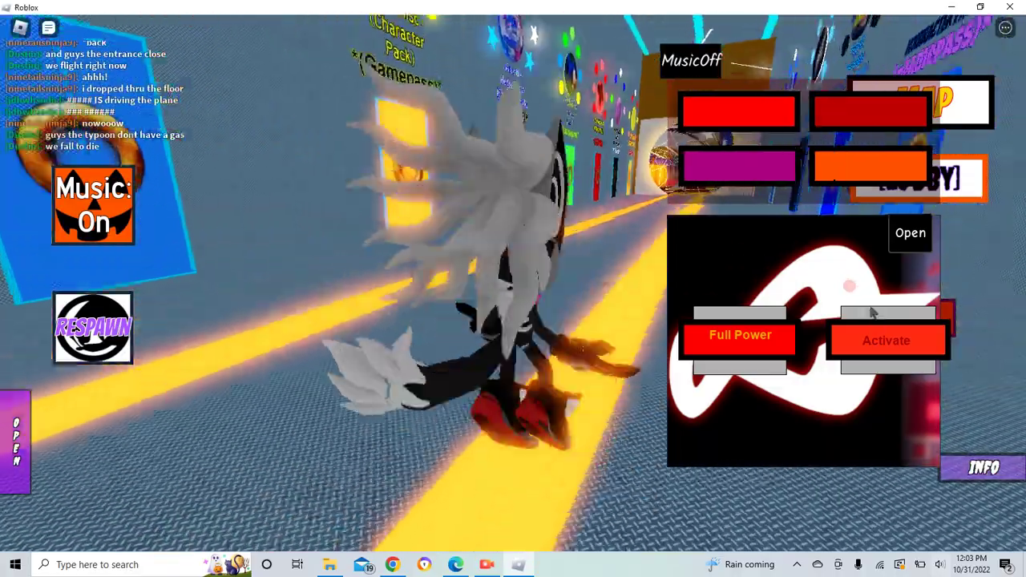
key("d")
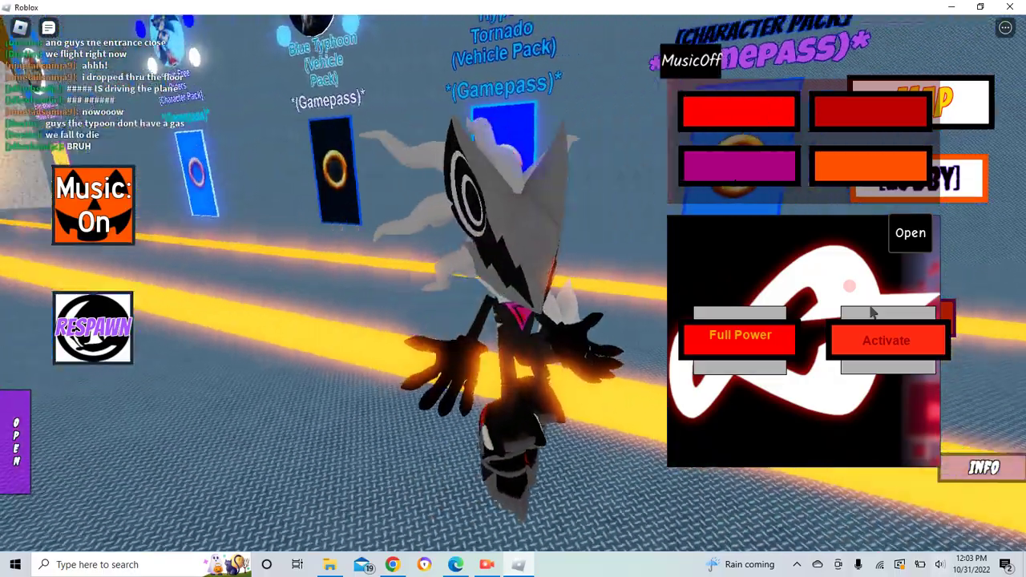
key("w")
key("w")
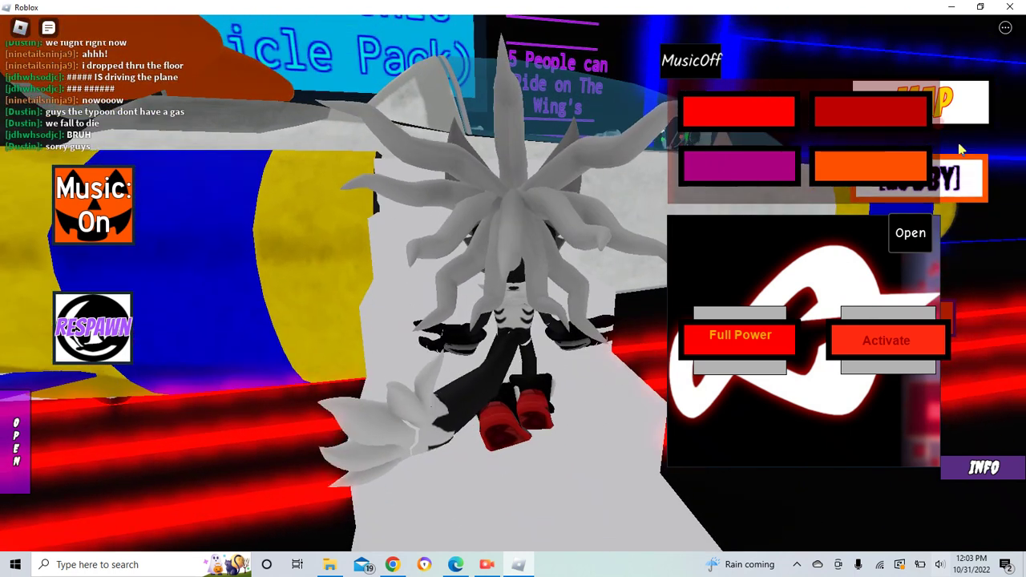
left_click(926, 243)
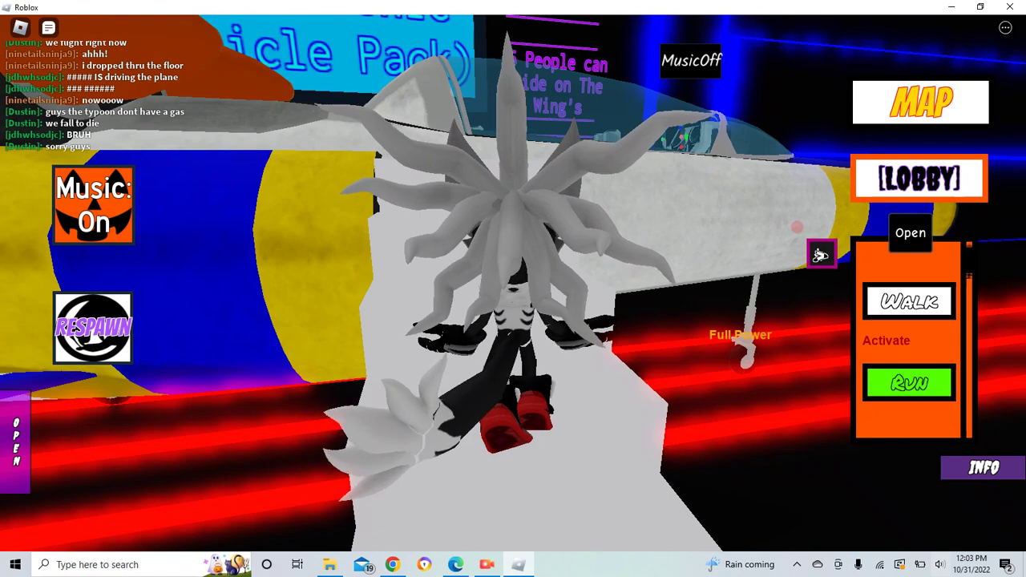
key("w")
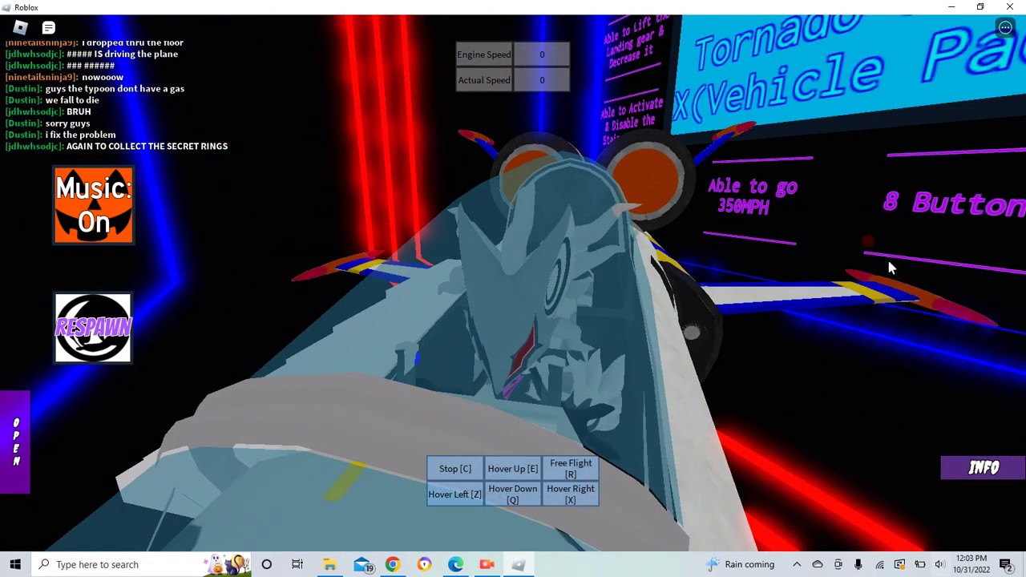
With shift-lock on, start and throttle up the Tornado's engine, then free the camera
key("shift")
key("w")
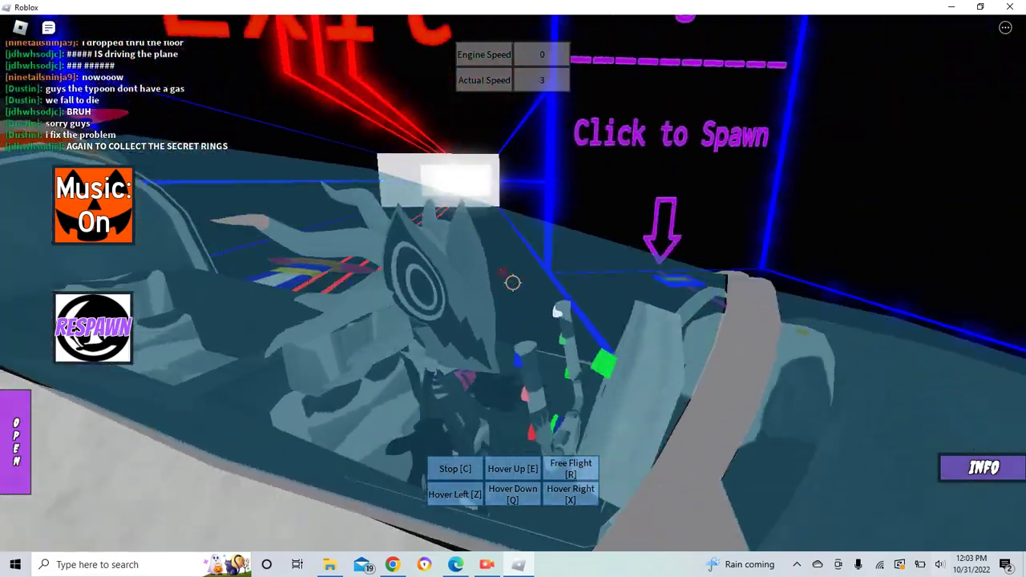
key("w")
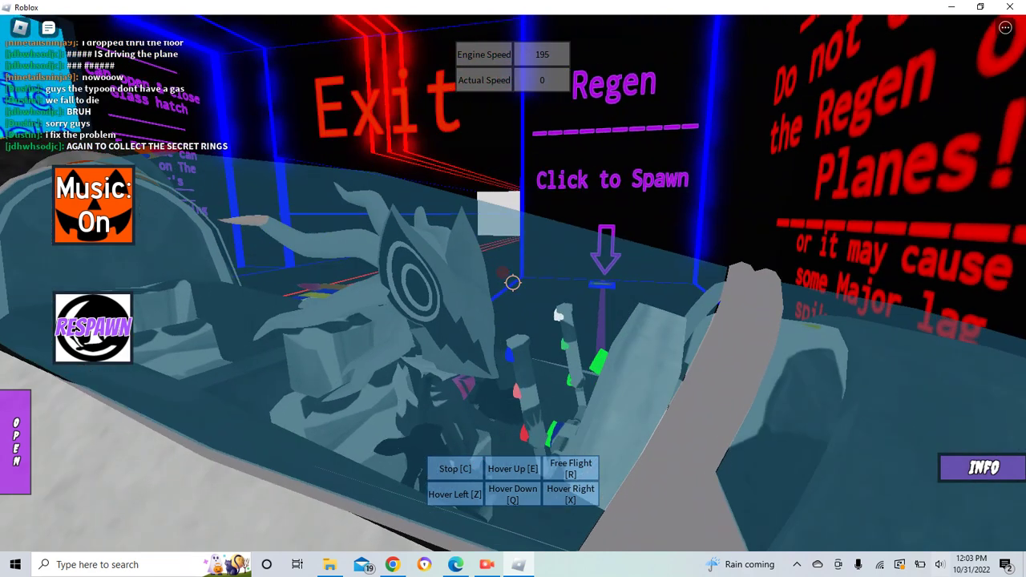
key("shift")
Coast forward, then accelerate the Tornado out of the hangar toward 530 speed
left_click(455, 470)
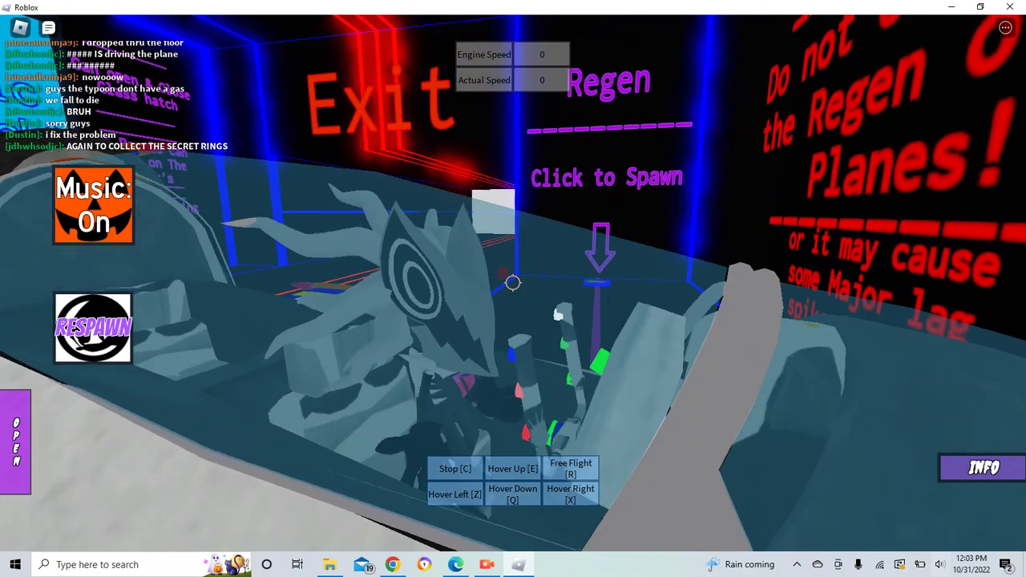
key("shift")
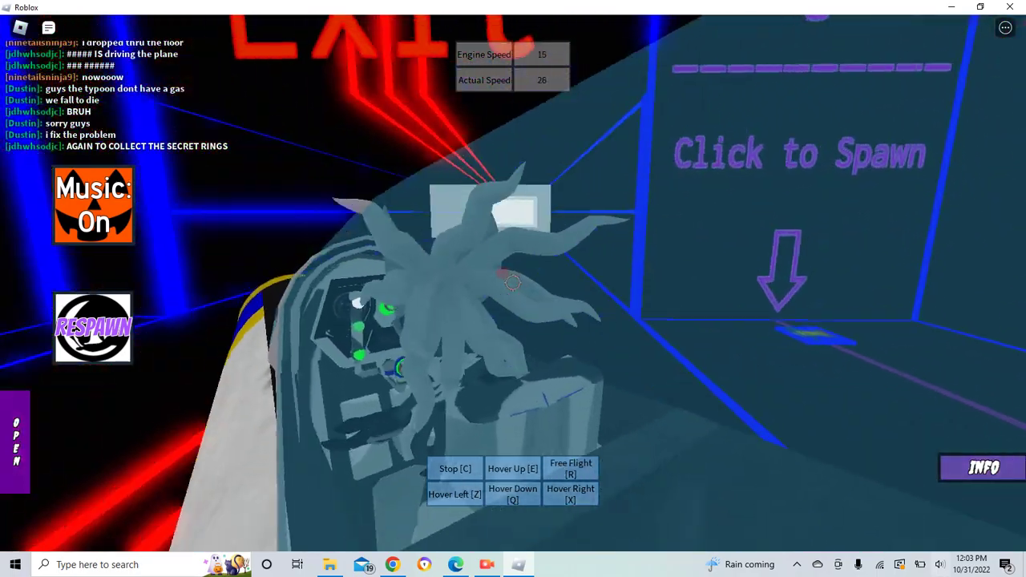
key("w")
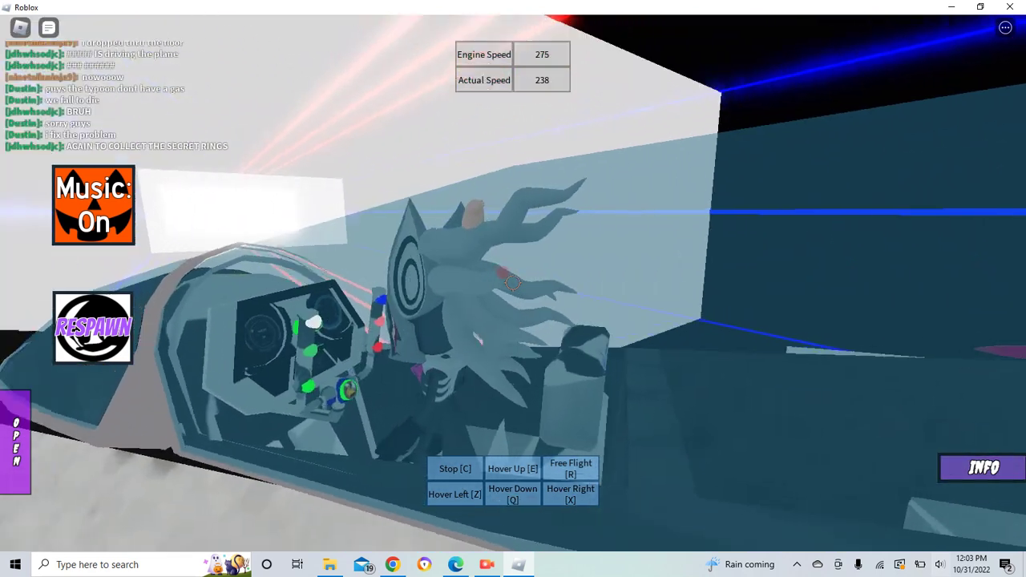
key("w")
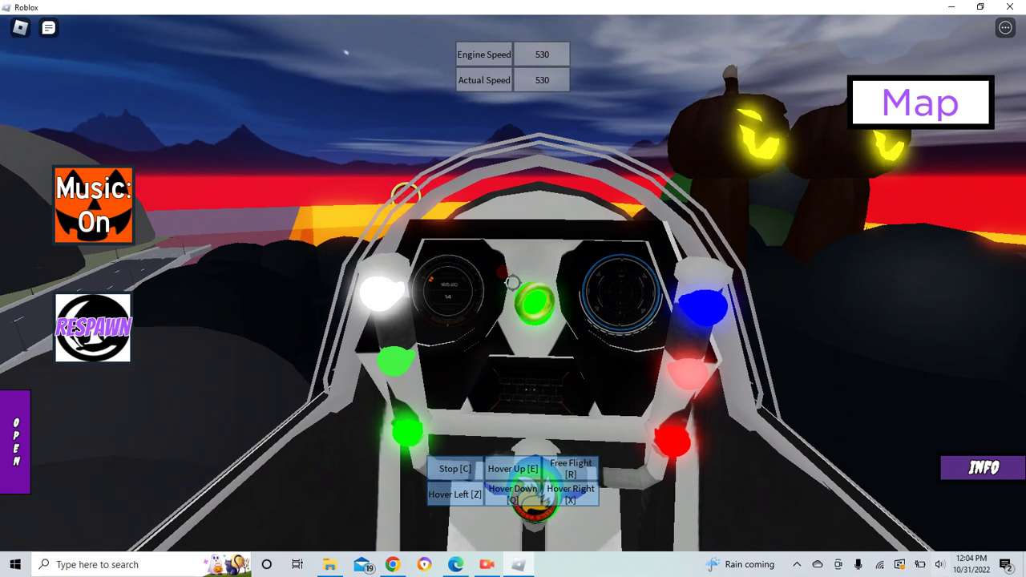
scroll(512, 283, "down", 3)
scroll(512, 283, "down", 3)
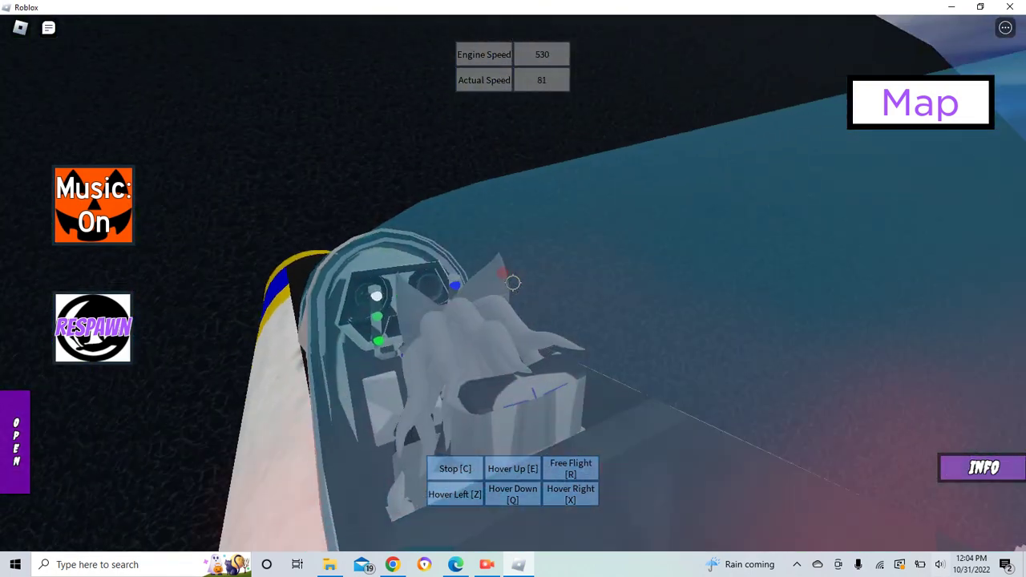
Cut the Tornado's engine, then accelerate back to about 460 flying speed
key("c")
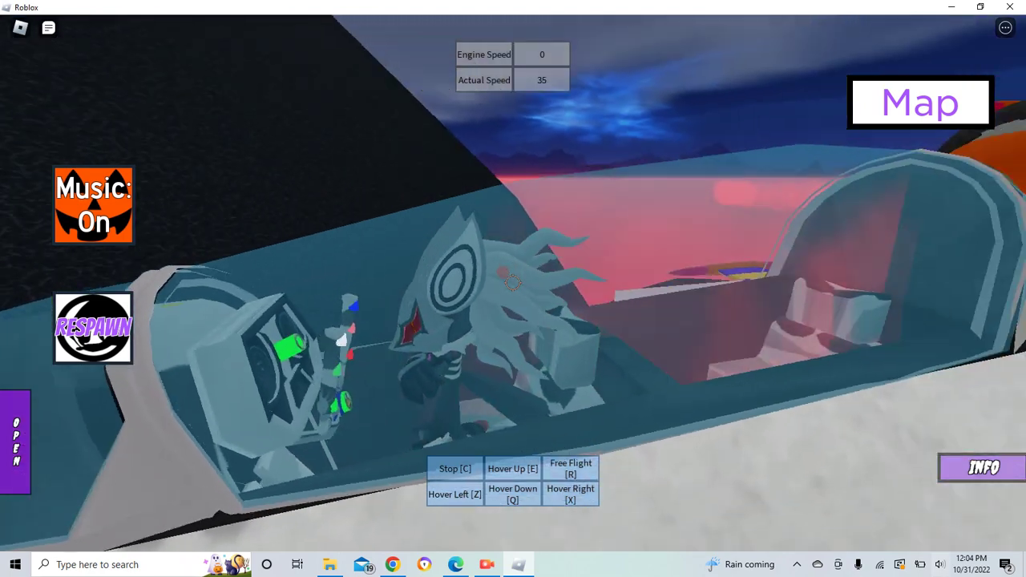
key("w")
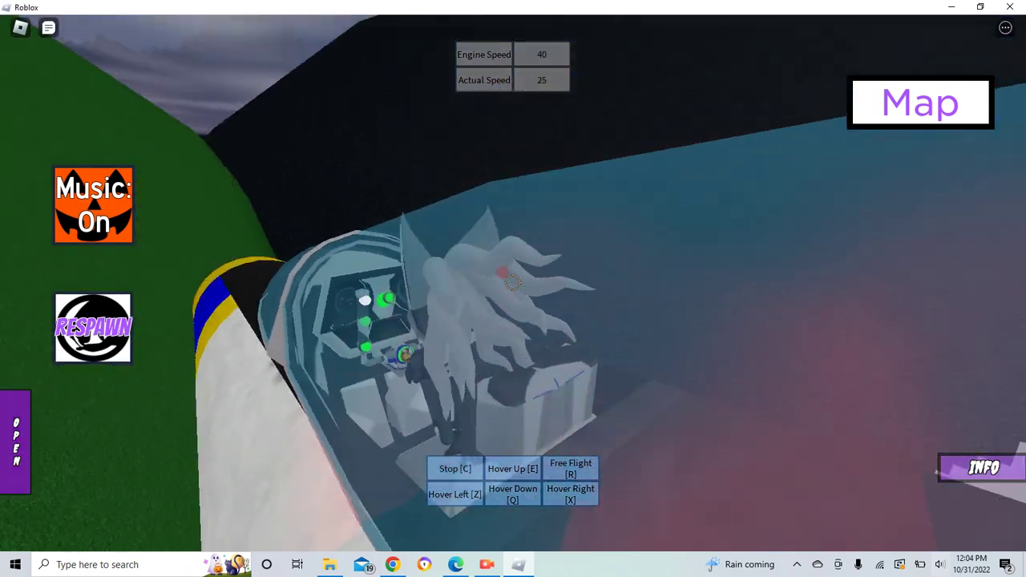
key("w")
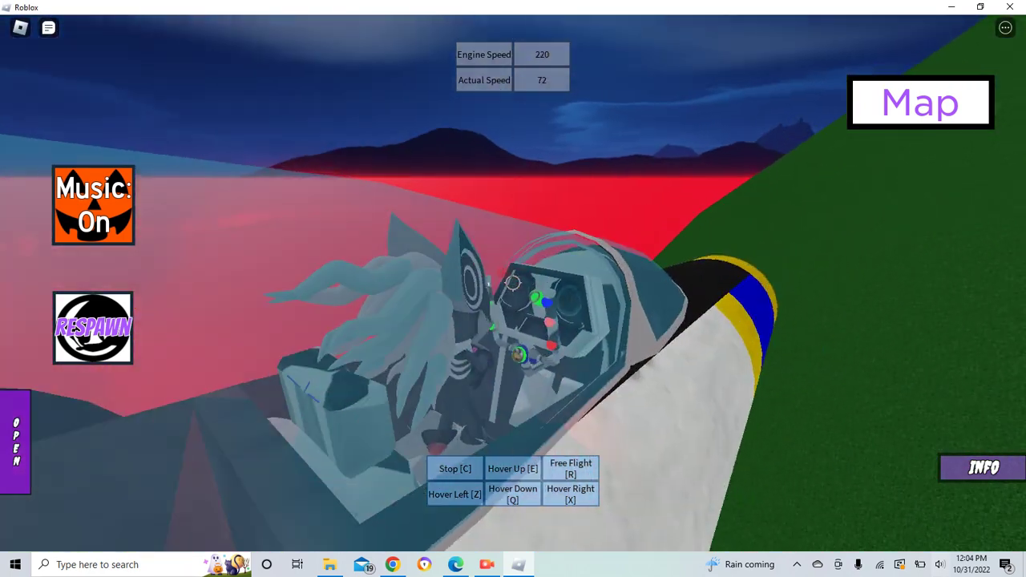
key("w")
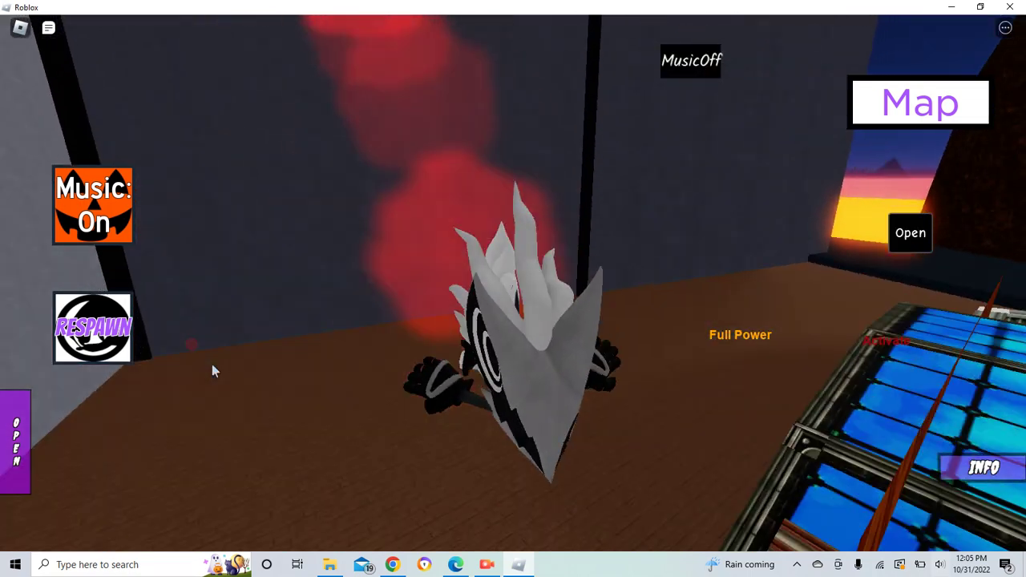
Reset the character from the pause menu and respawn in the lobby as the hat-wearing avatar
key("Escape")
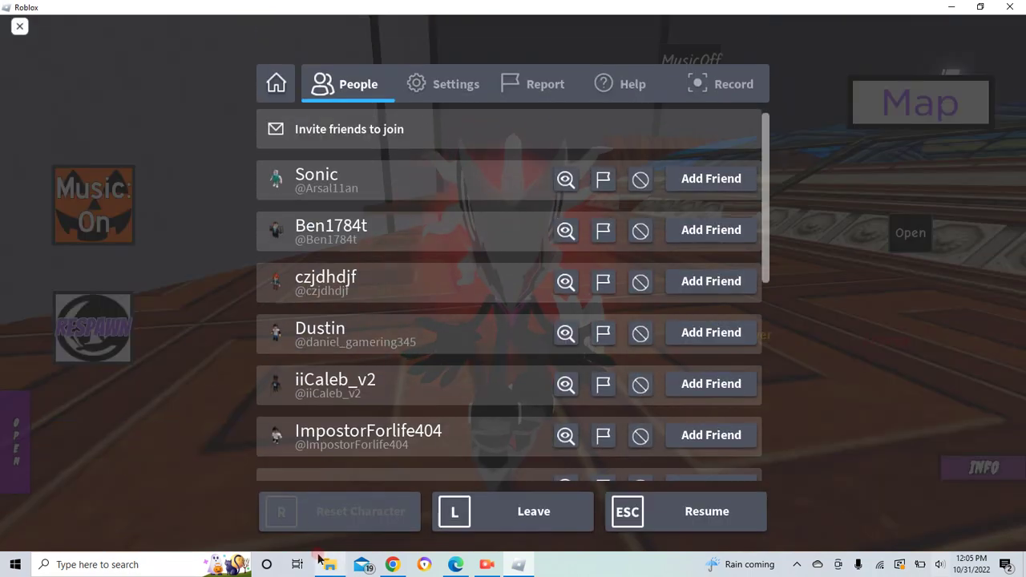
key("Escape")
left_click(100, 335)
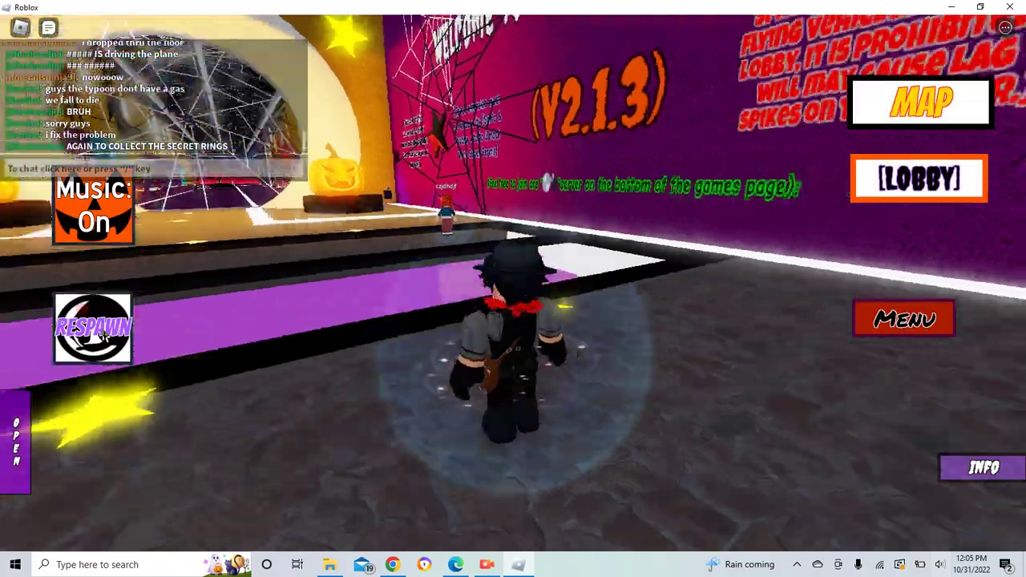
key("w")
key("Left")
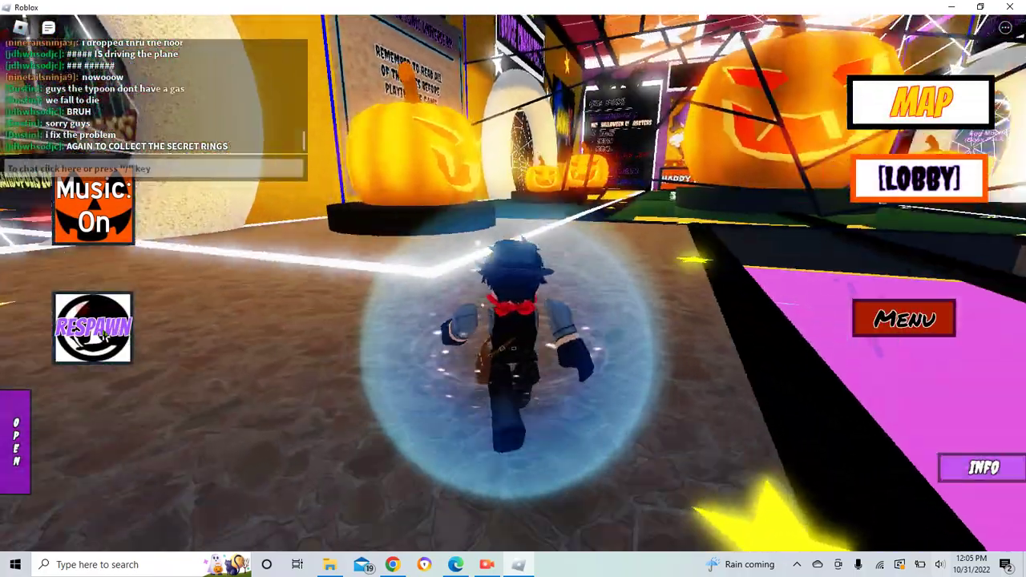
Run through the pumpkin archway and along the webbed badge wall to the red exclamation door
key("w")
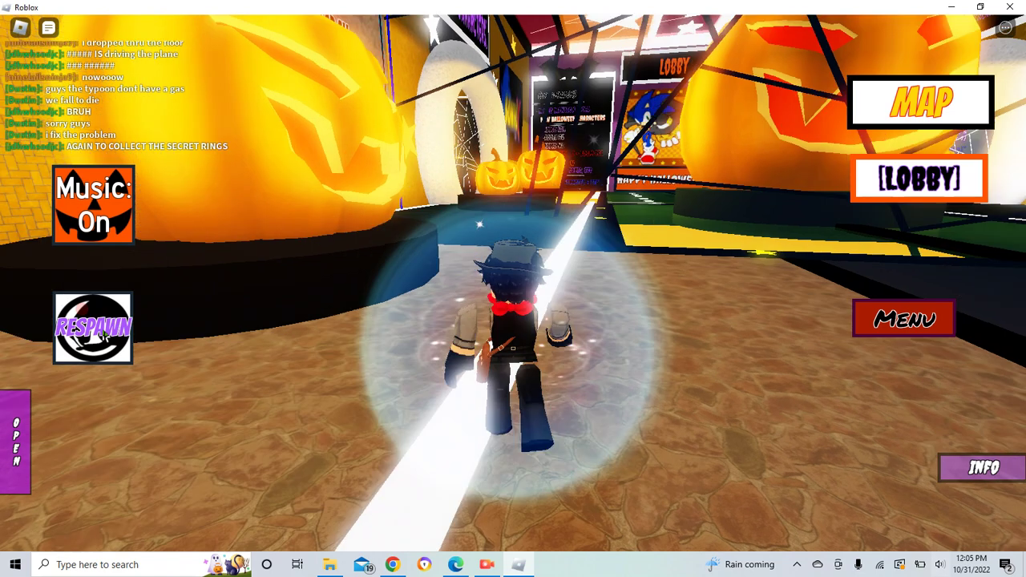
key("w")
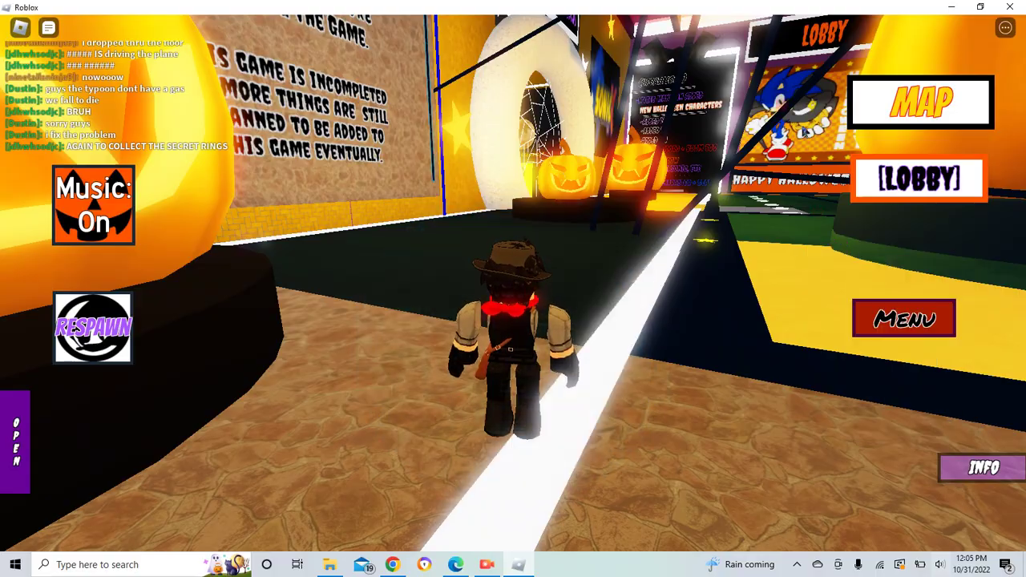
key("w")
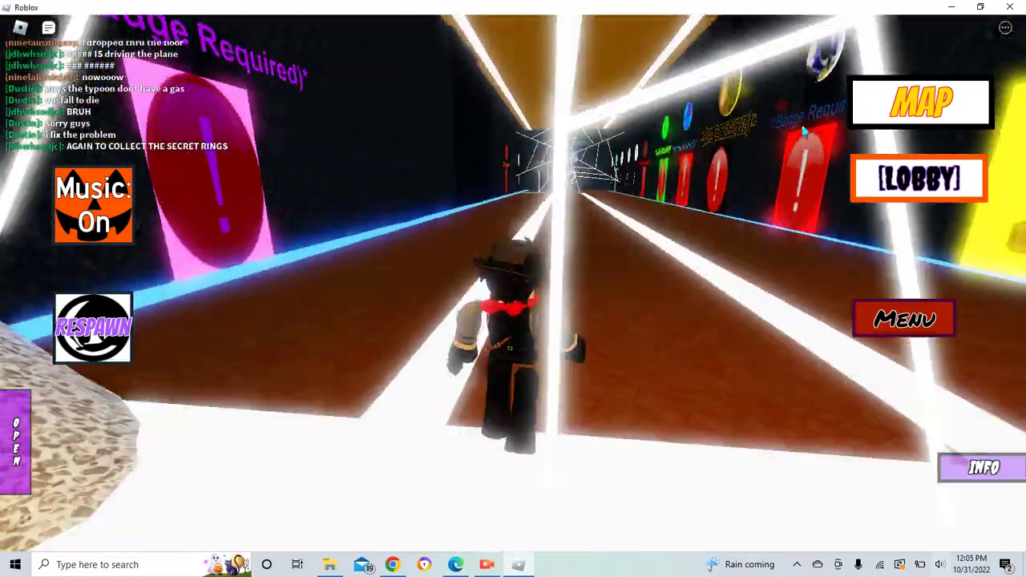
key("w")
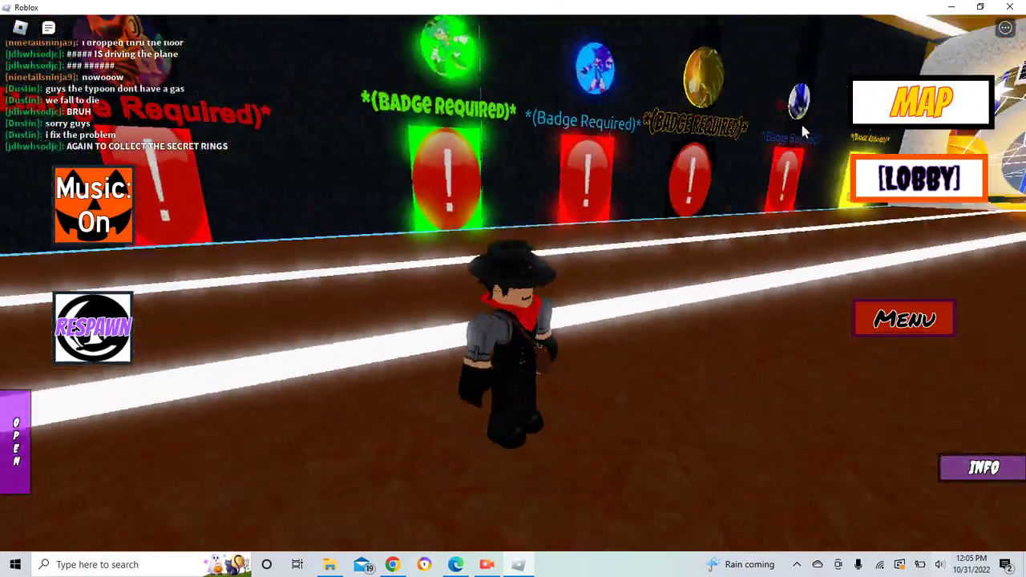
key("w")
key("w")
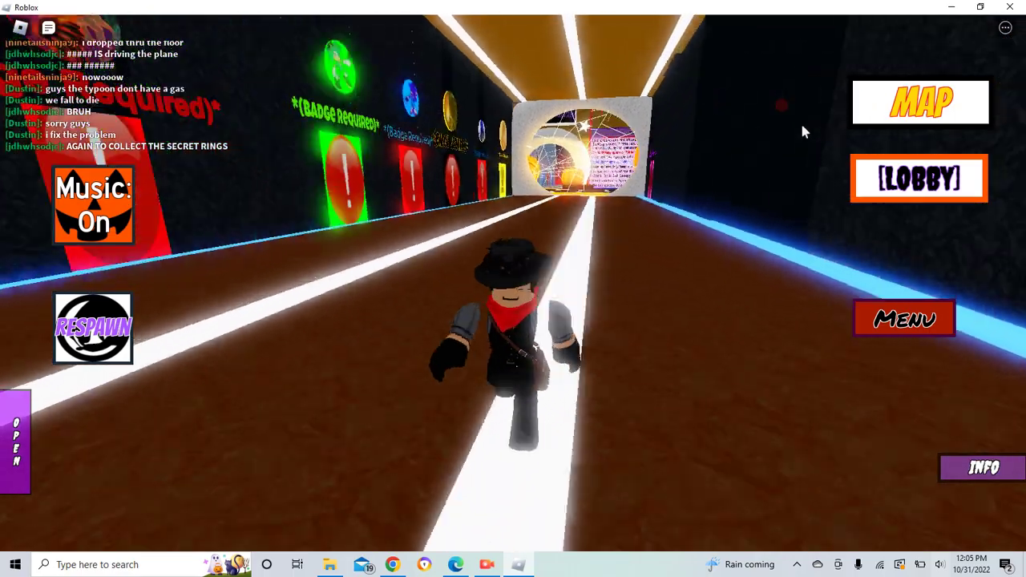
key("a")
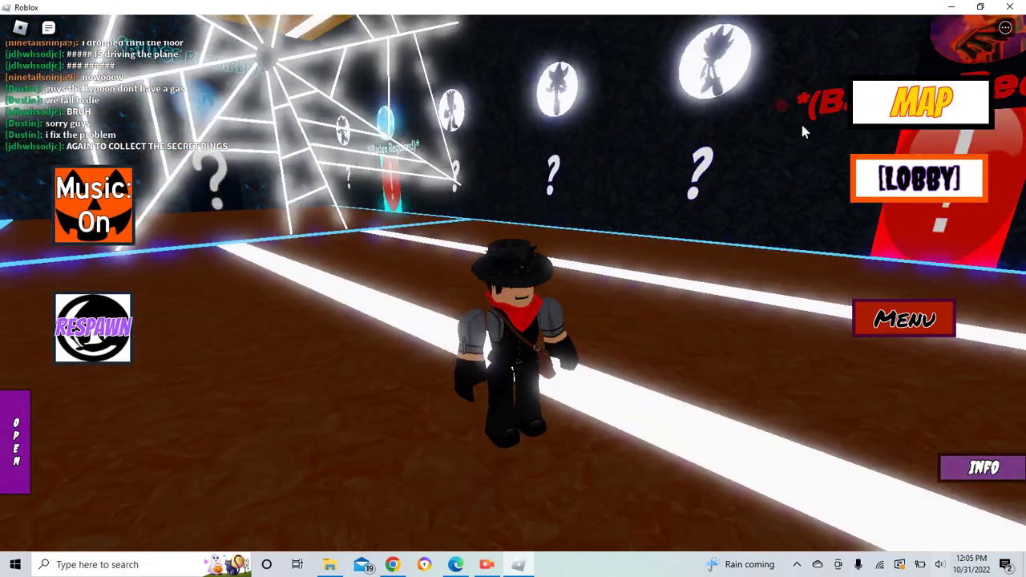
key("w")
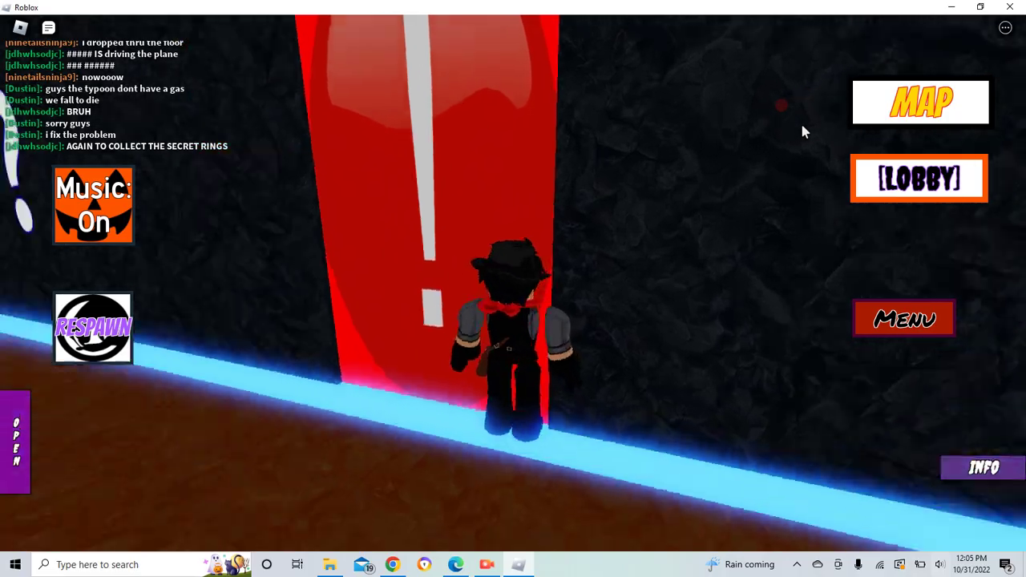
Transform into Infinite at the red door, then pass through the portal and rules room onto the street
key("w")
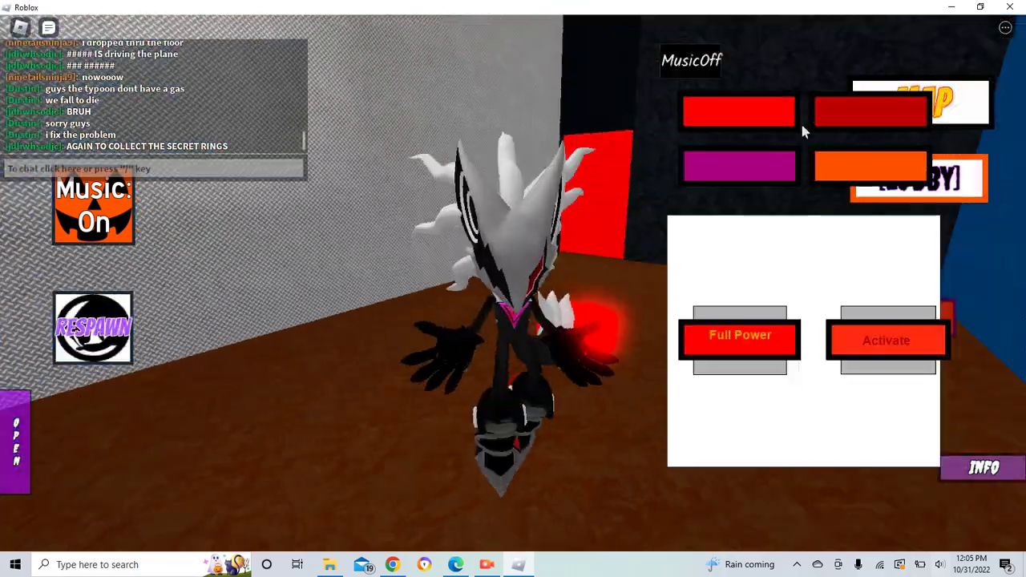
key("s")
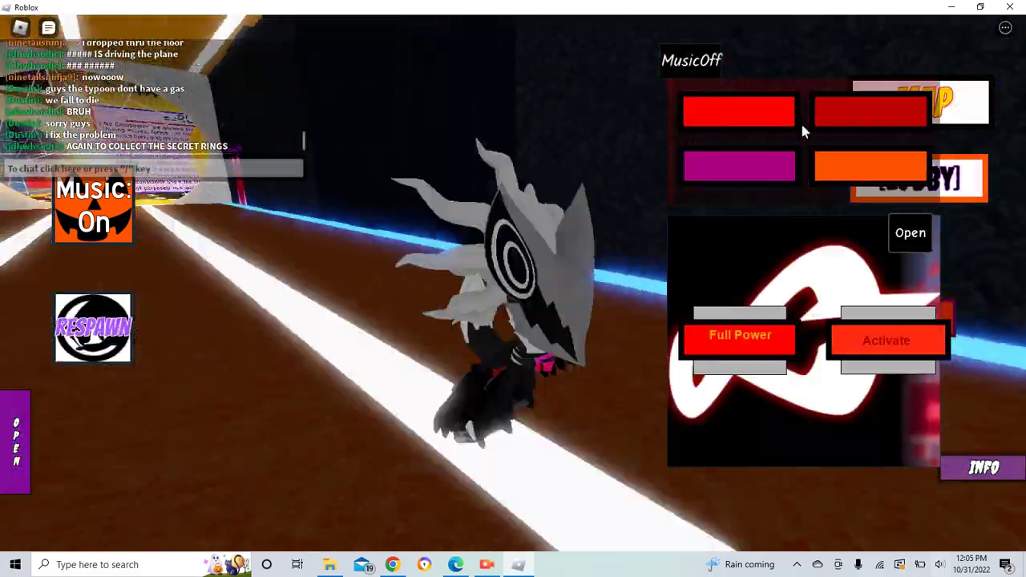
key("w")
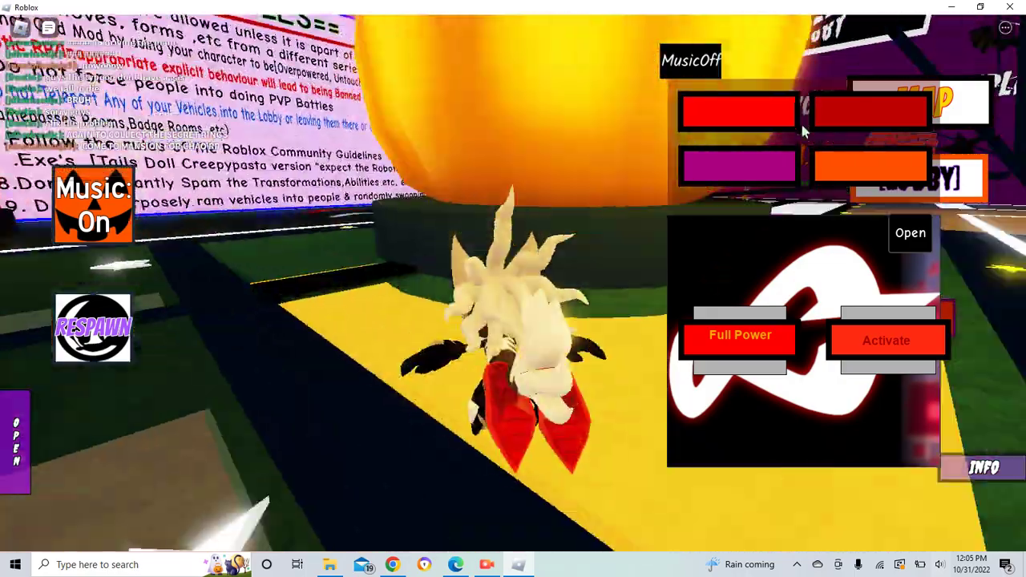
key("w")
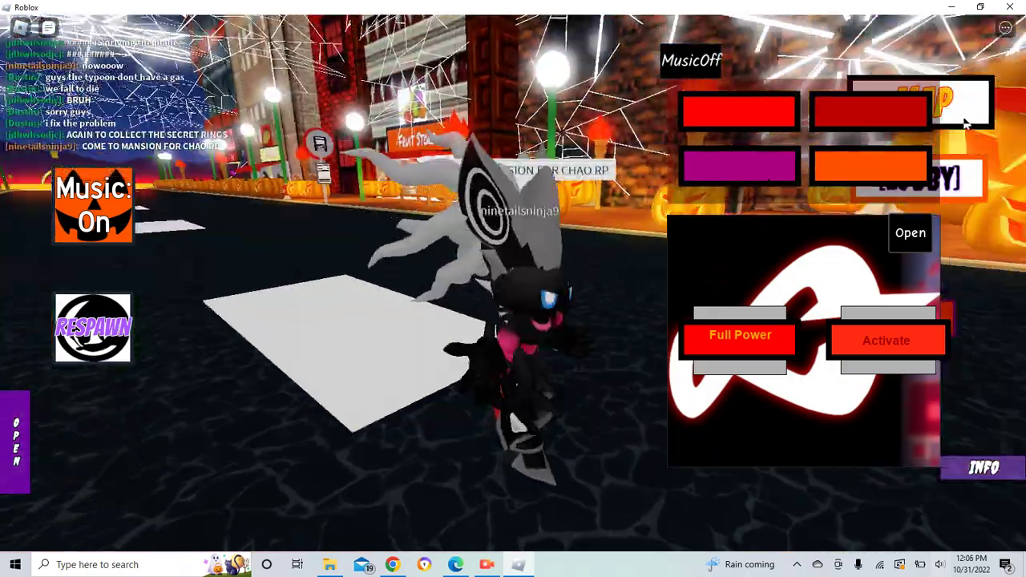
Run down the lit Halloween street past the trees and pumpkins into the red-lit area
key("w")
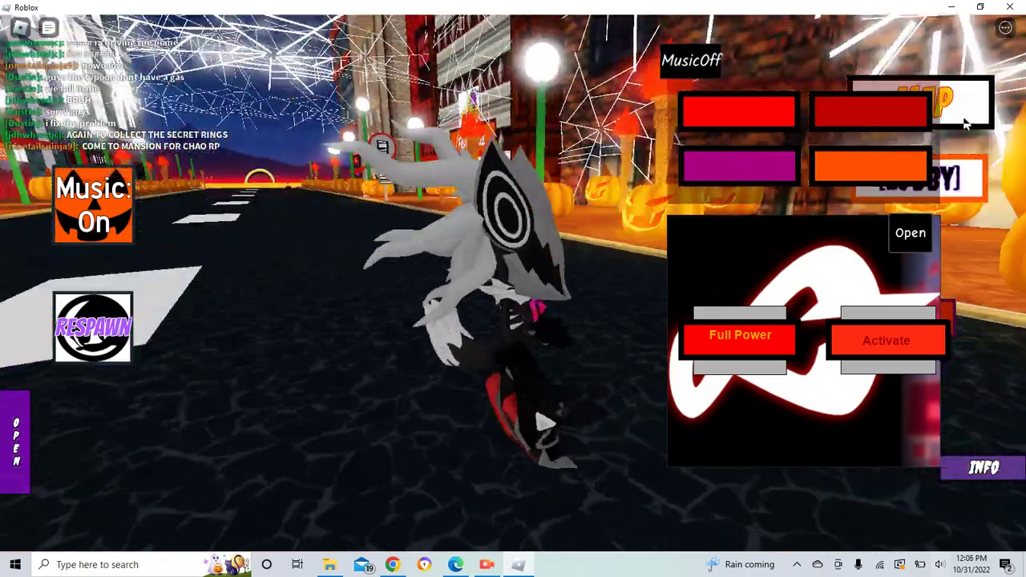
key("w")
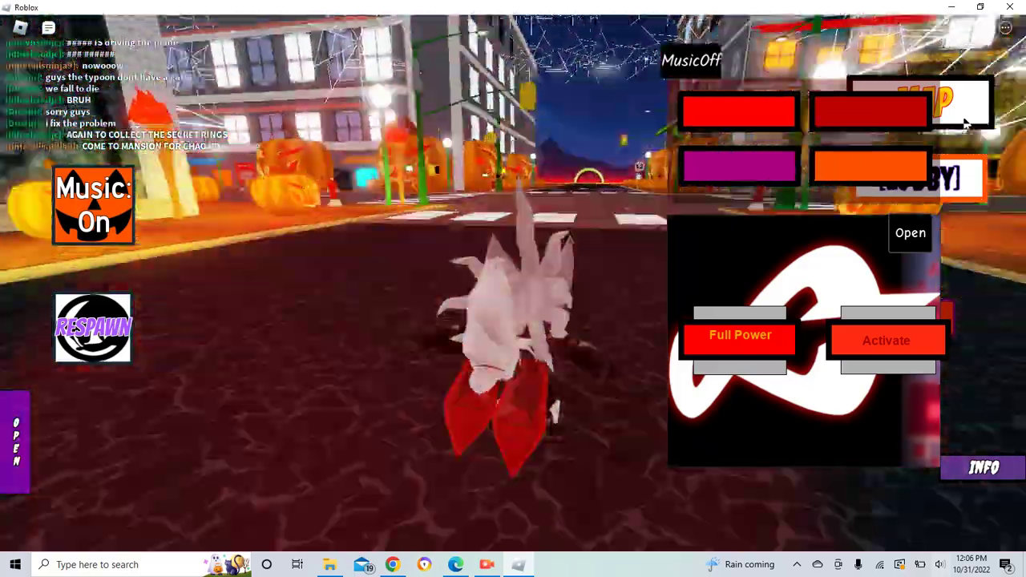
key("w")
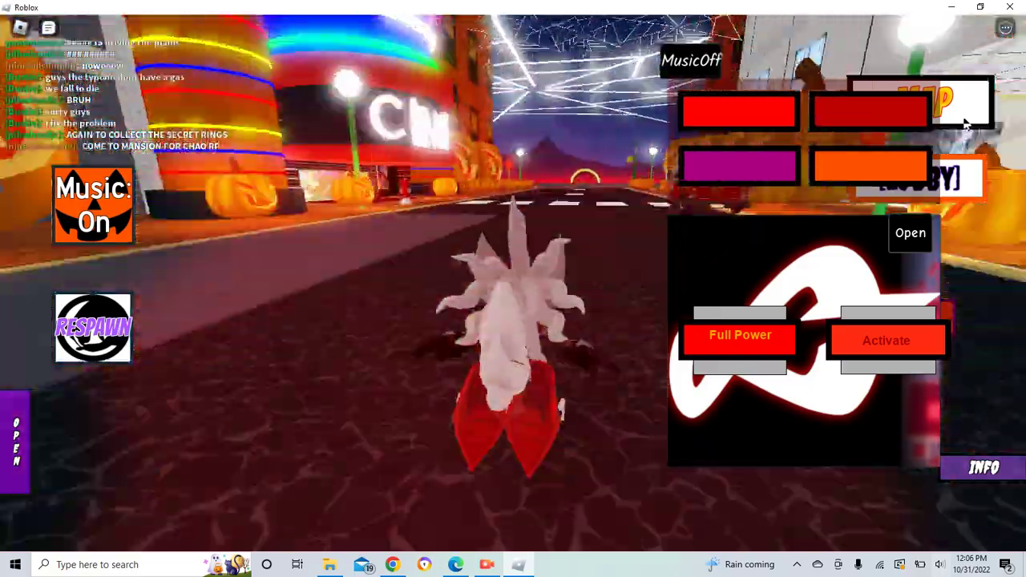
key("w")
key("w")
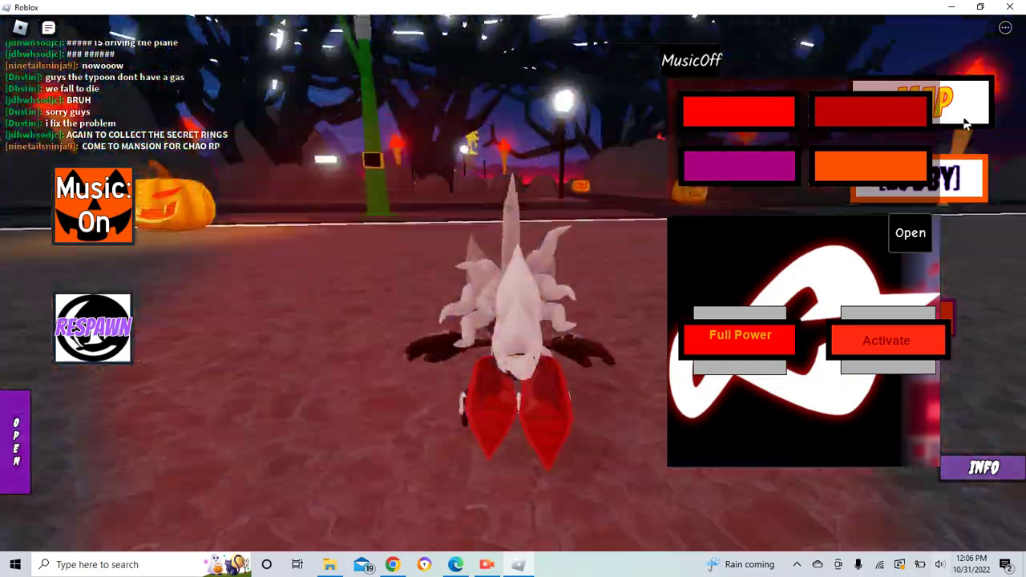
key("w")
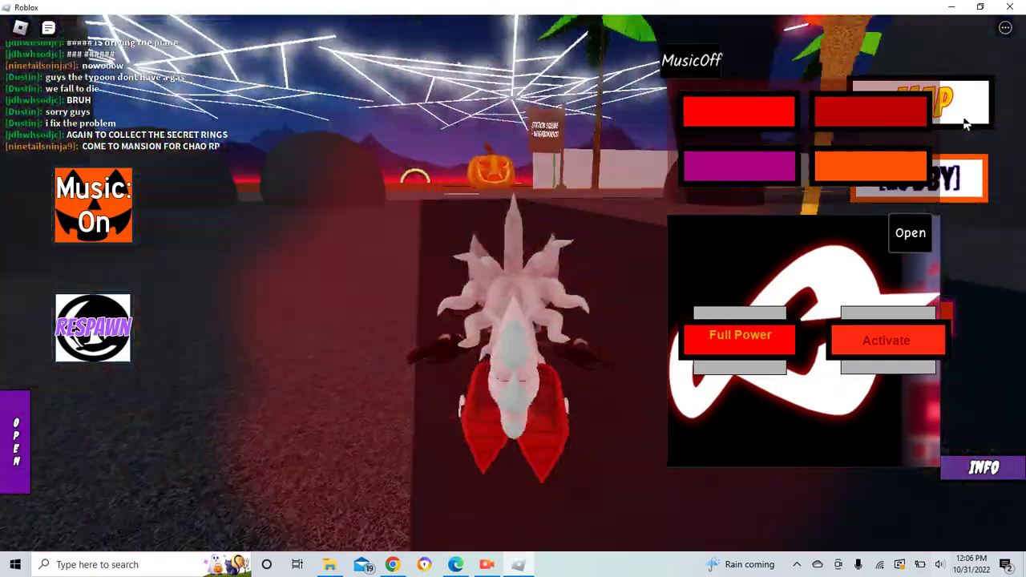
Continue past the houses and cars to the mansion gate and through its front door
key("w")
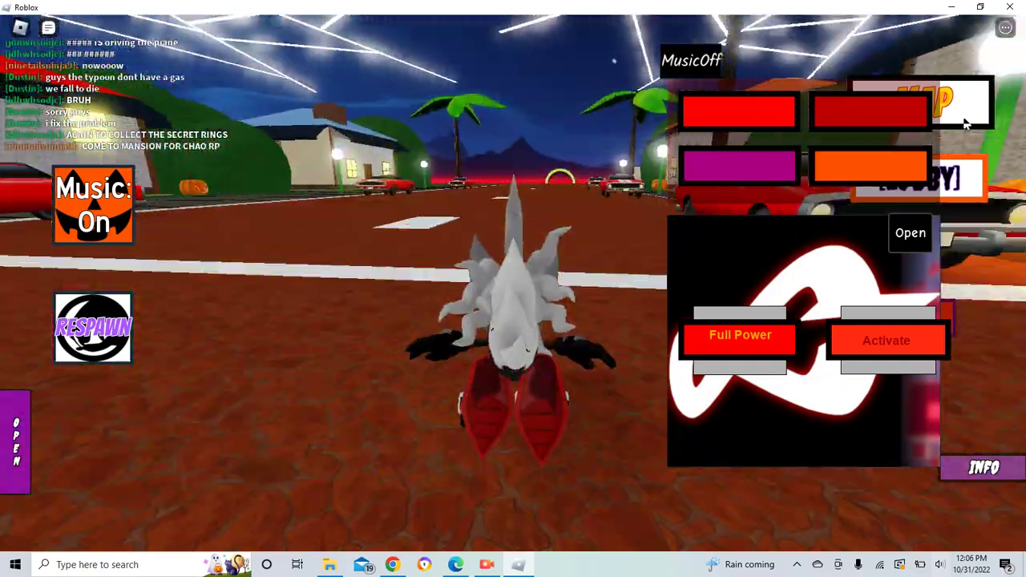
key("w")
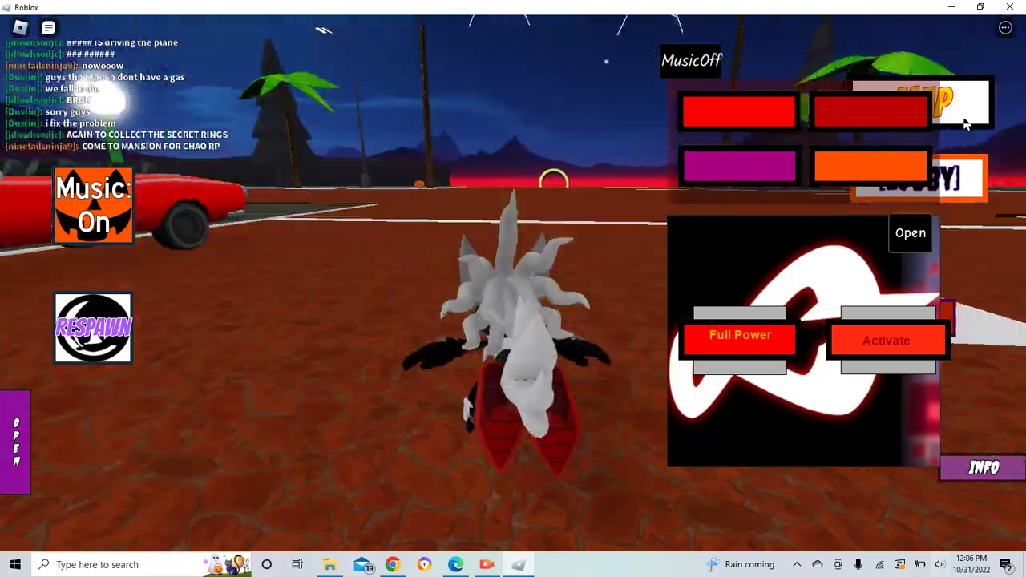
key("w")
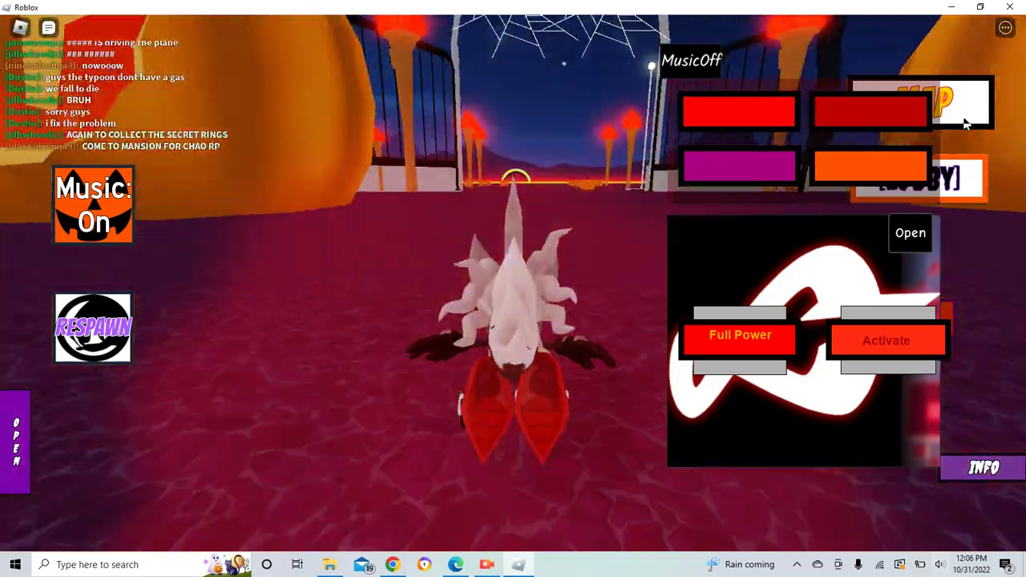
key("w")
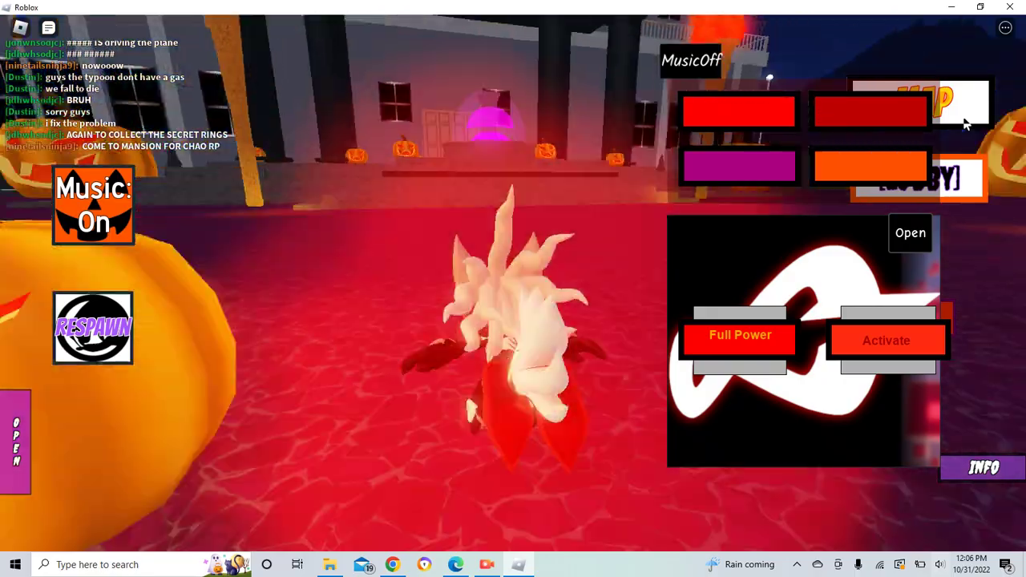
key("w")
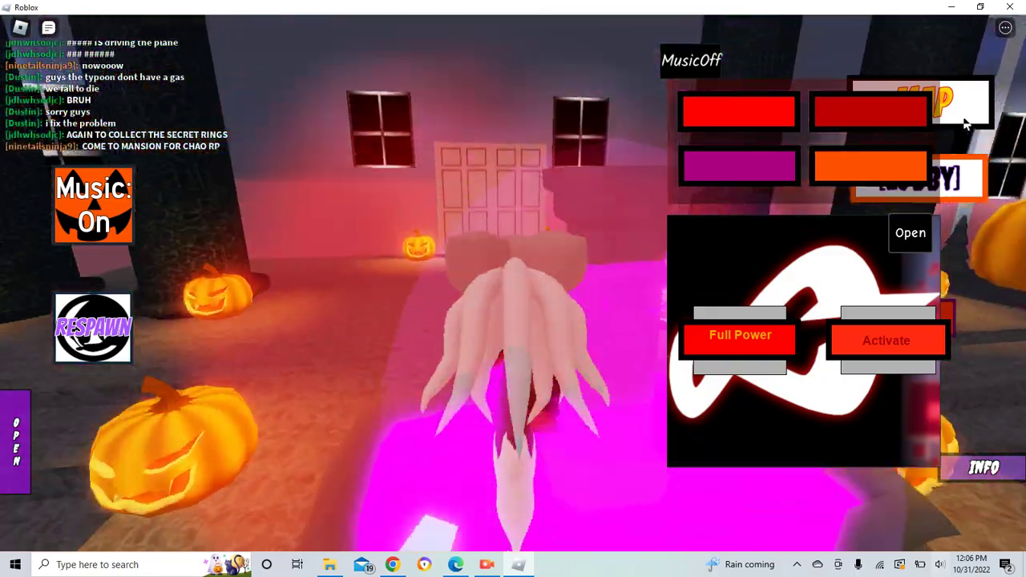
key("w")
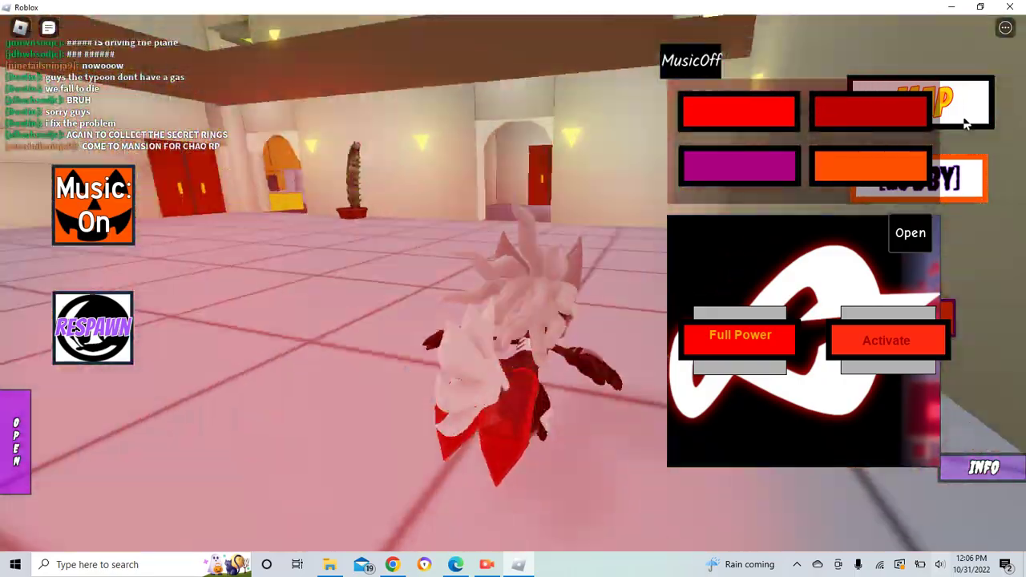
key("w")
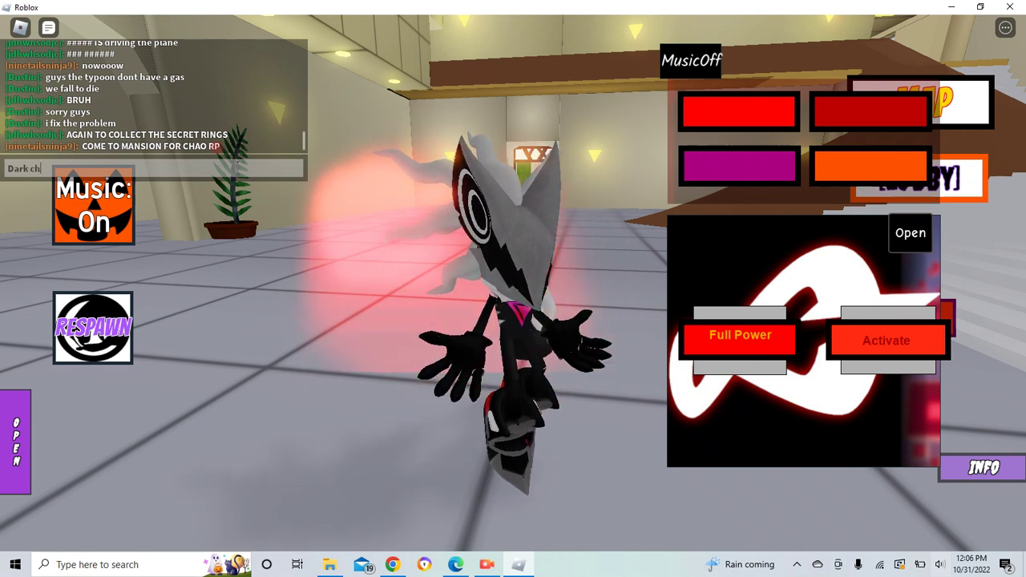
Post a chat message saying you're in the mansion while looking toward the staircase
key("Left")
key("Left")
key("Left")
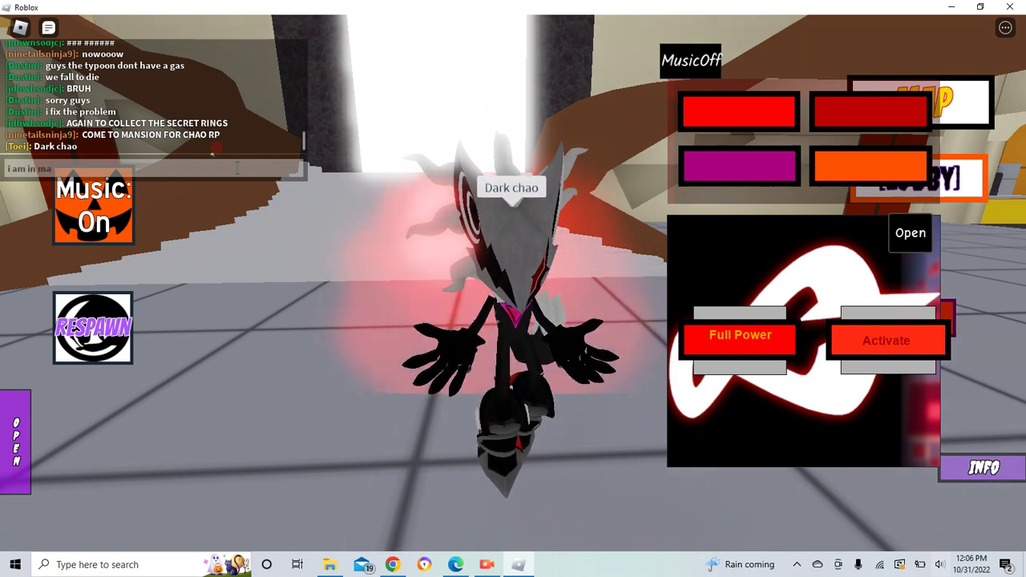
key("Left")
key("Left")
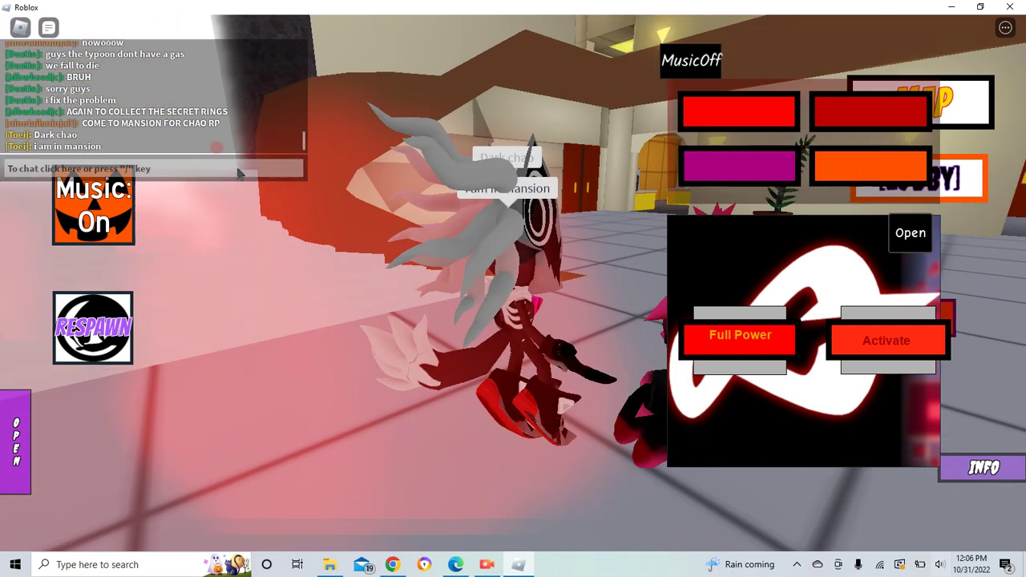
key("Left")
key("Left")
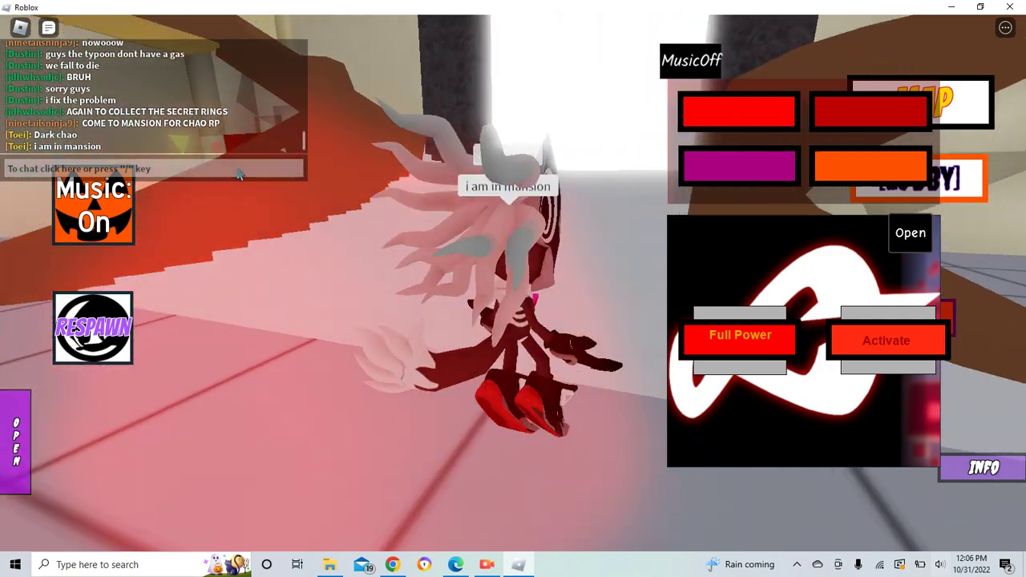
Look around the hall past the plant and turn to face the Dark Chao player
key("Left")
key("Left")
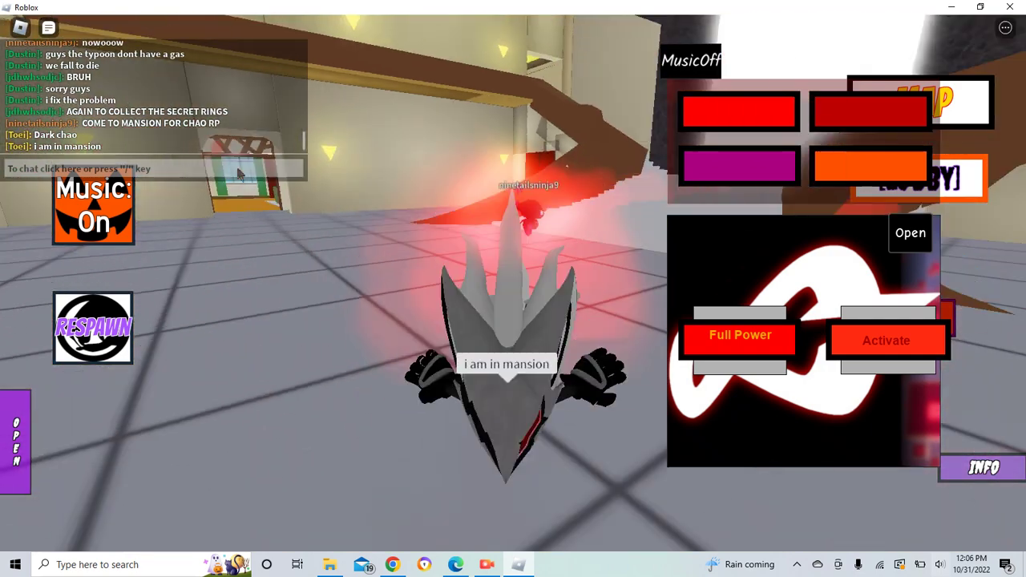
key("Left")
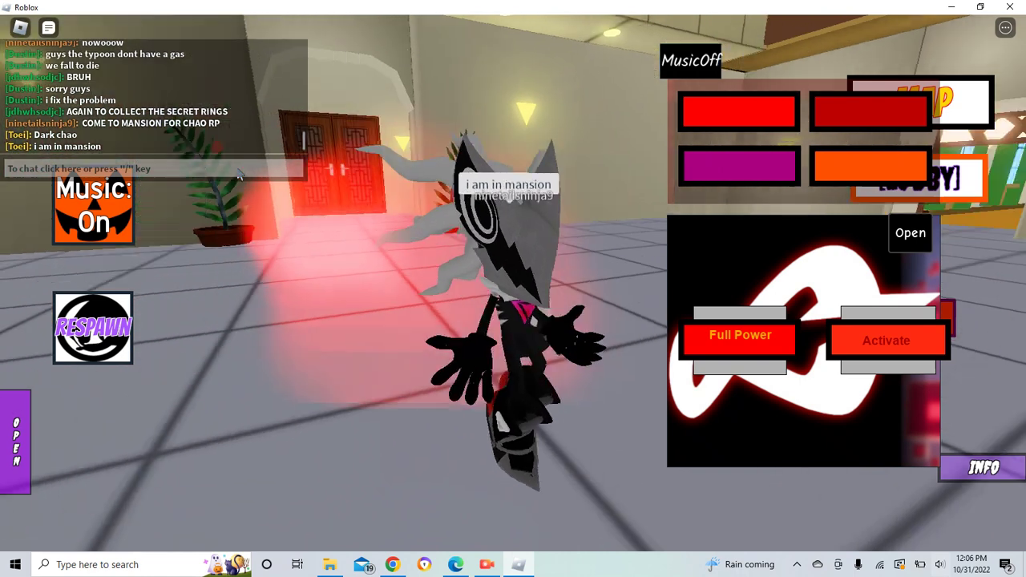
key("Left")
key("Left")
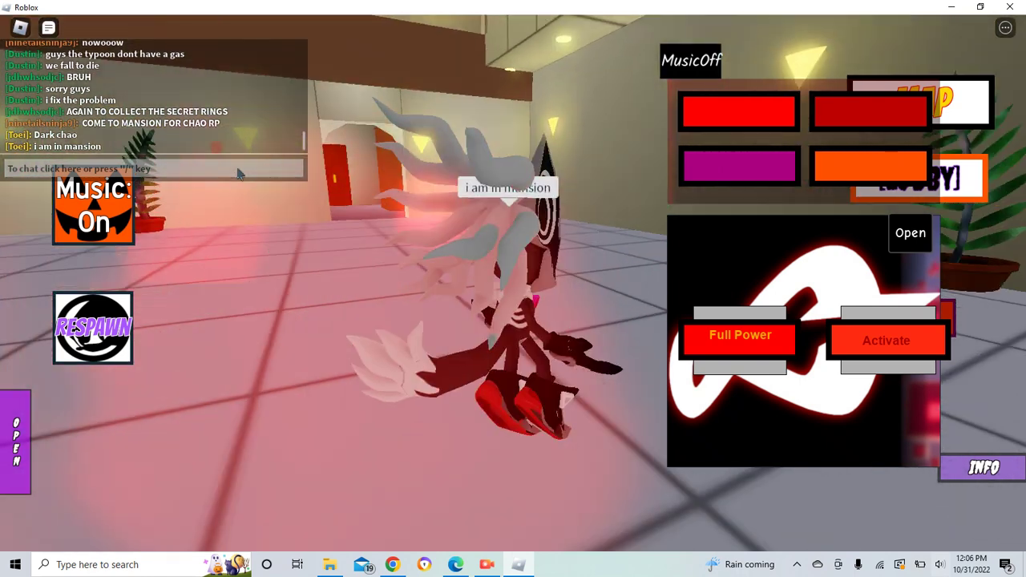
key("Left")
key("Left")
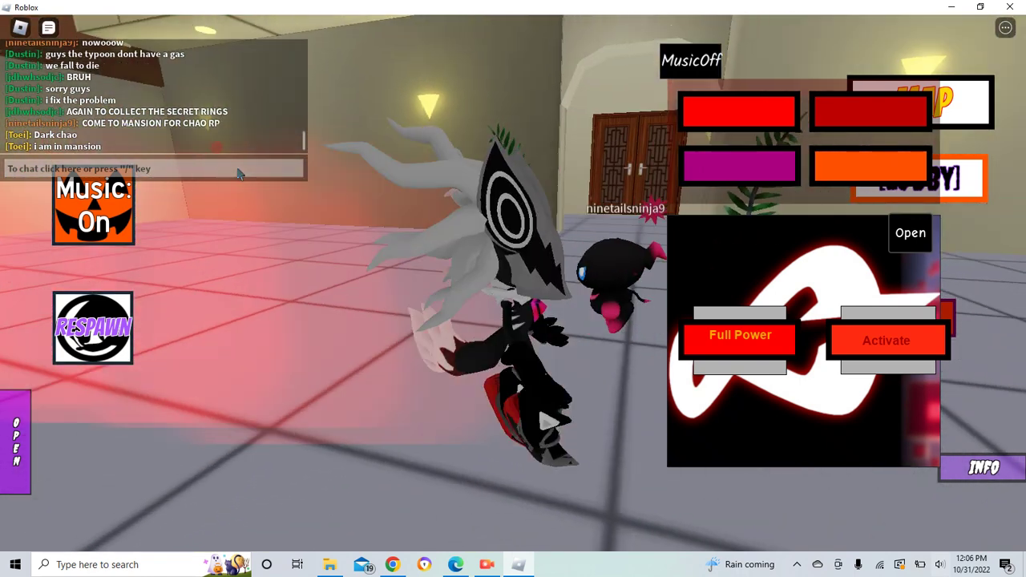
key("Left")
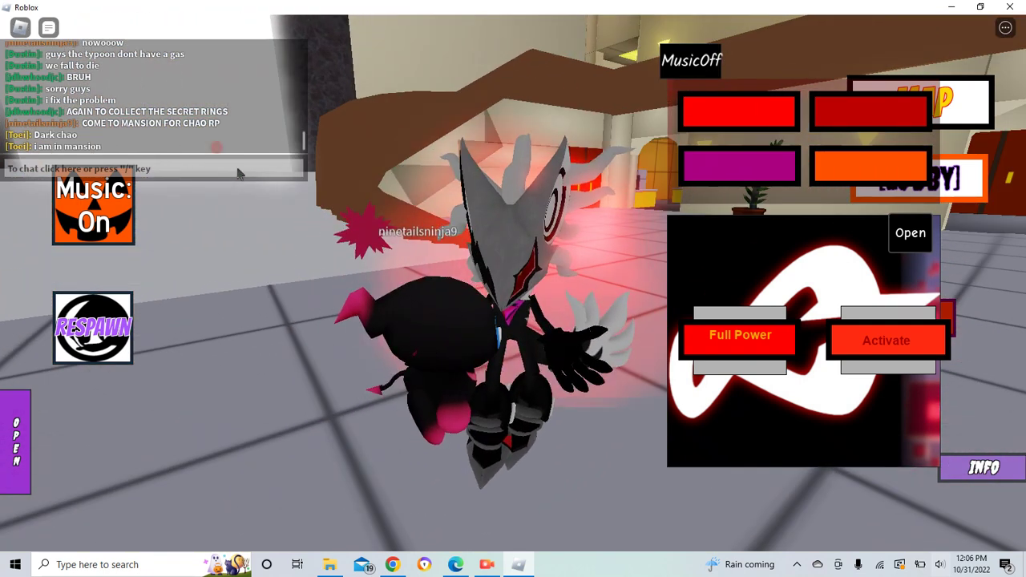
key("Left")
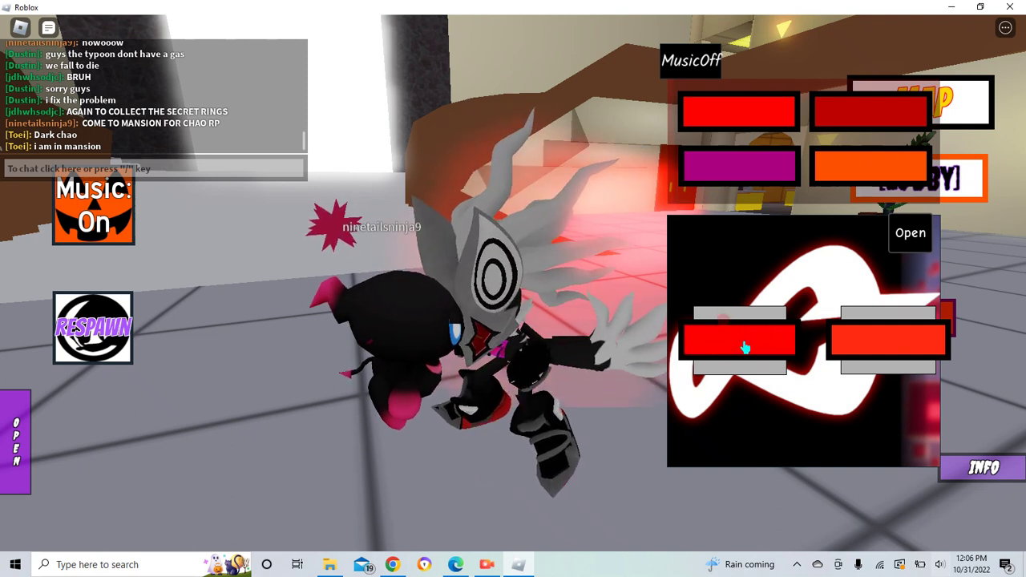
Power up into the red-glowing Full Power form and reply 'ok' in chat
left_click(745, 346)
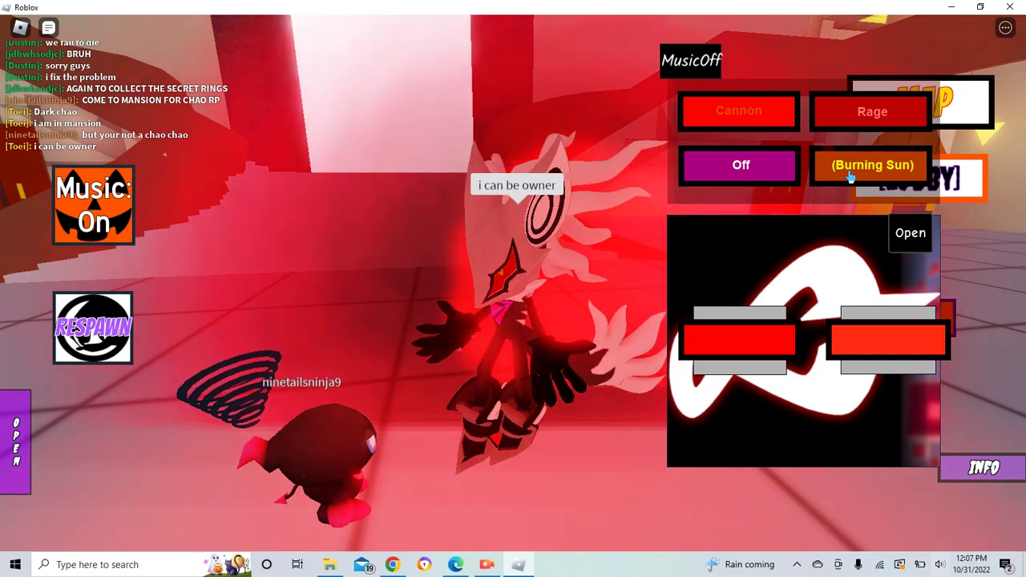
key("slash")
type("ok")
key("Return")
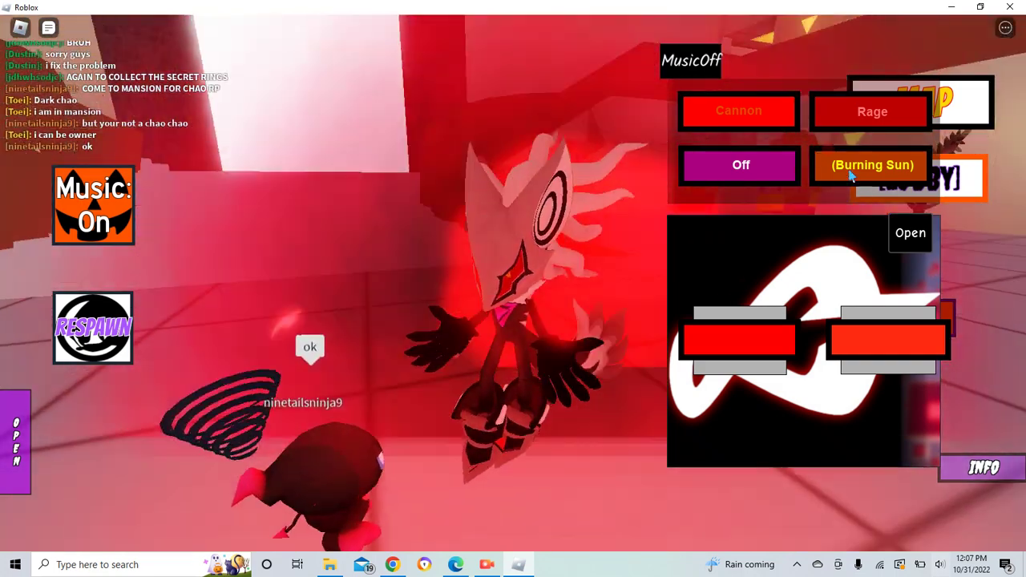
Move toward the Dark Chao player and send a laughing chat message
key("w")
key("a")
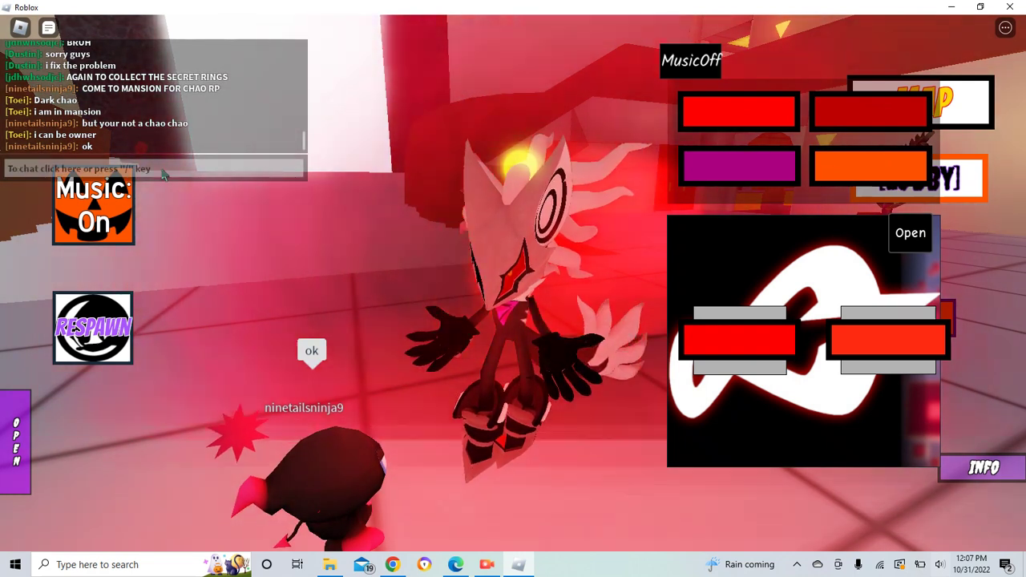
left_click(161, 168)
type("HEHEHHAHAHAHAHAHAHAH")
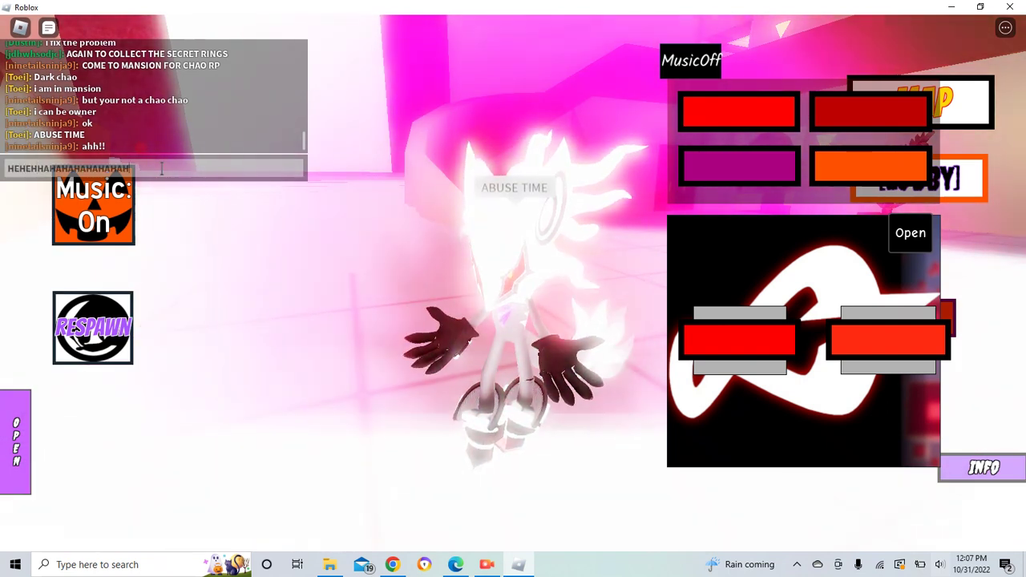
key("Return")
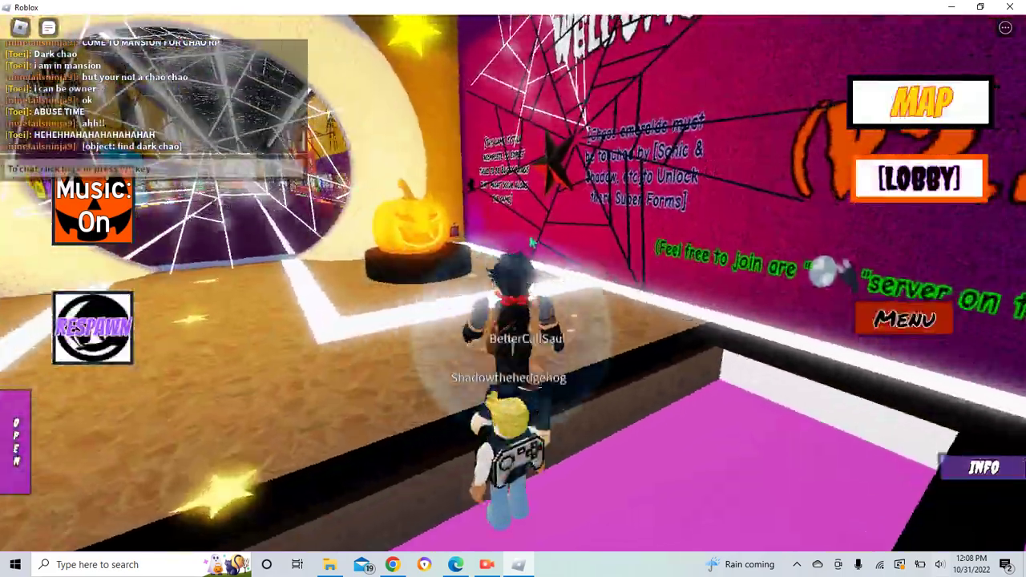
Run across the Halloween lobby toward the portal, turning to view the rules board and pumpkins
key("w")
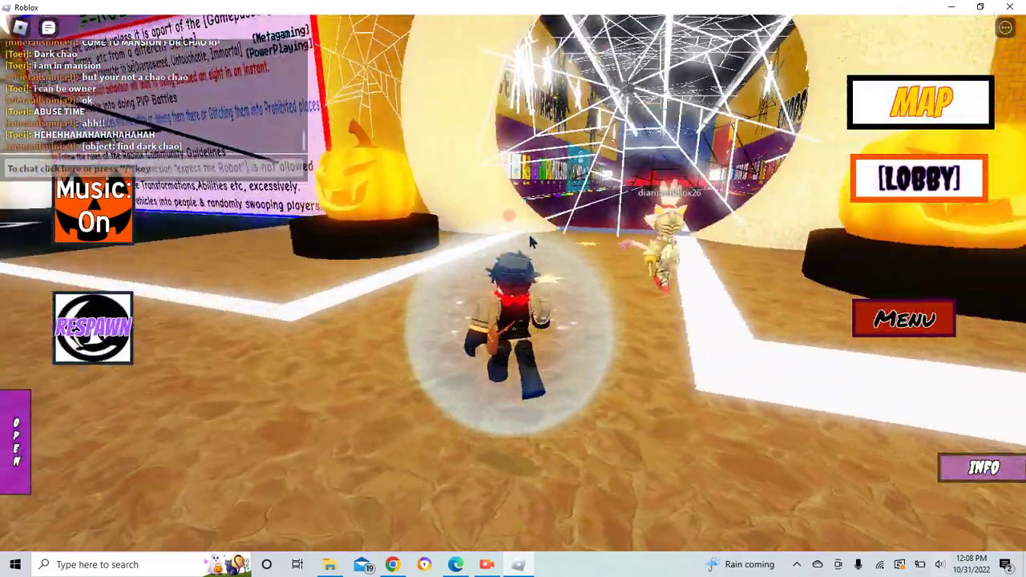
key("a")
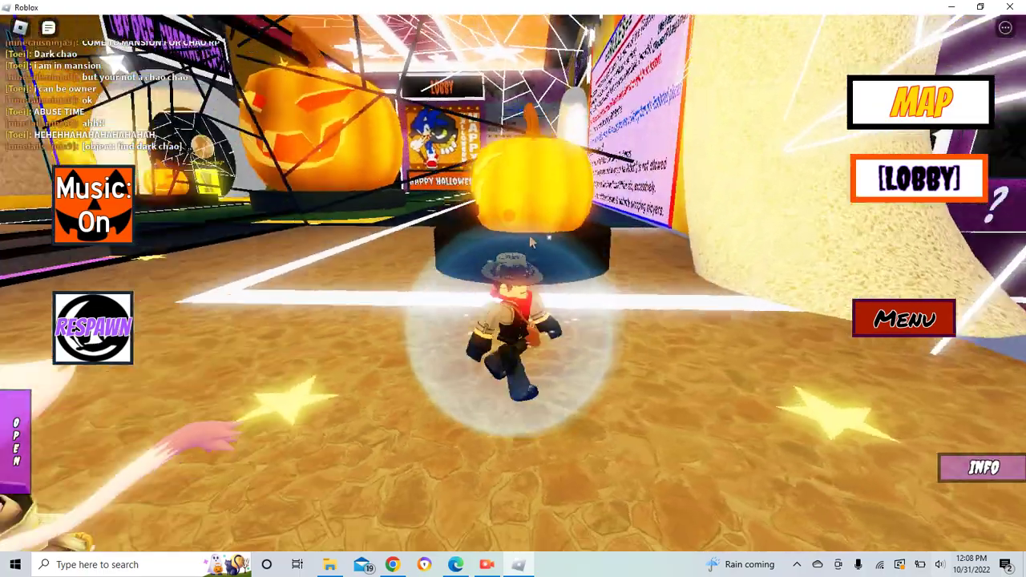